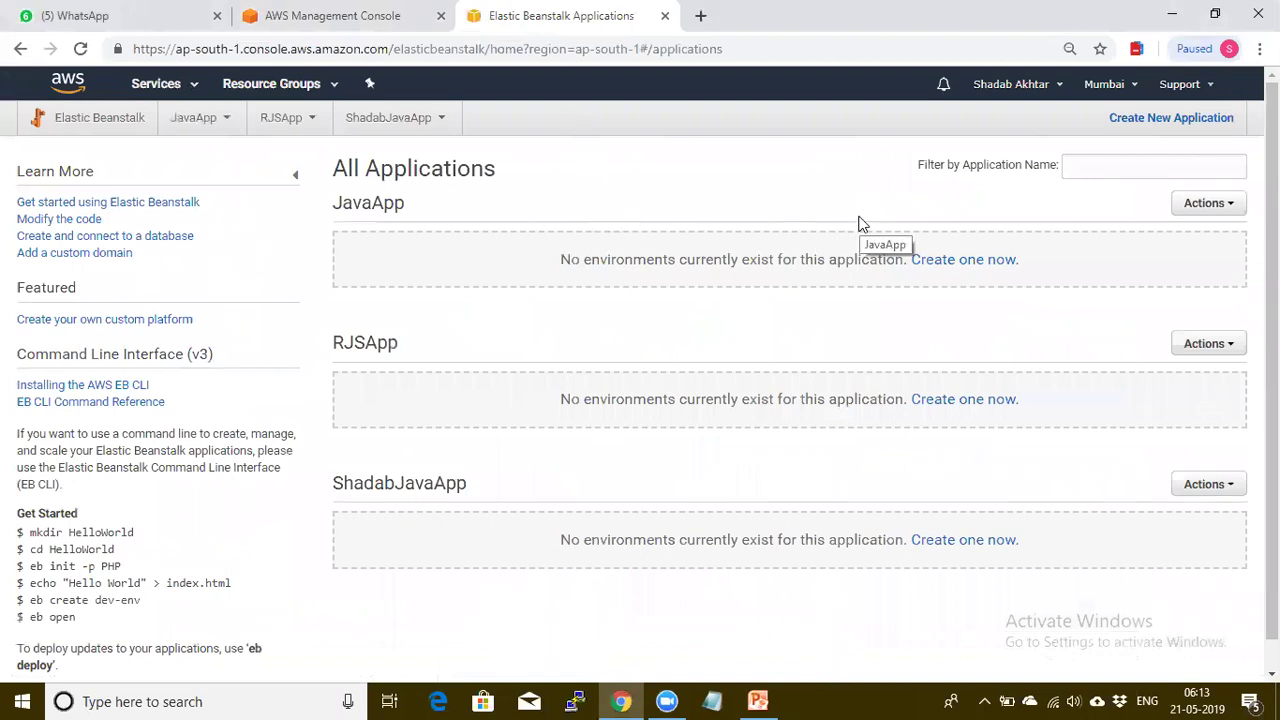
Check the region list and annotate the create-application step, then clear the marks
click(1132, 87)
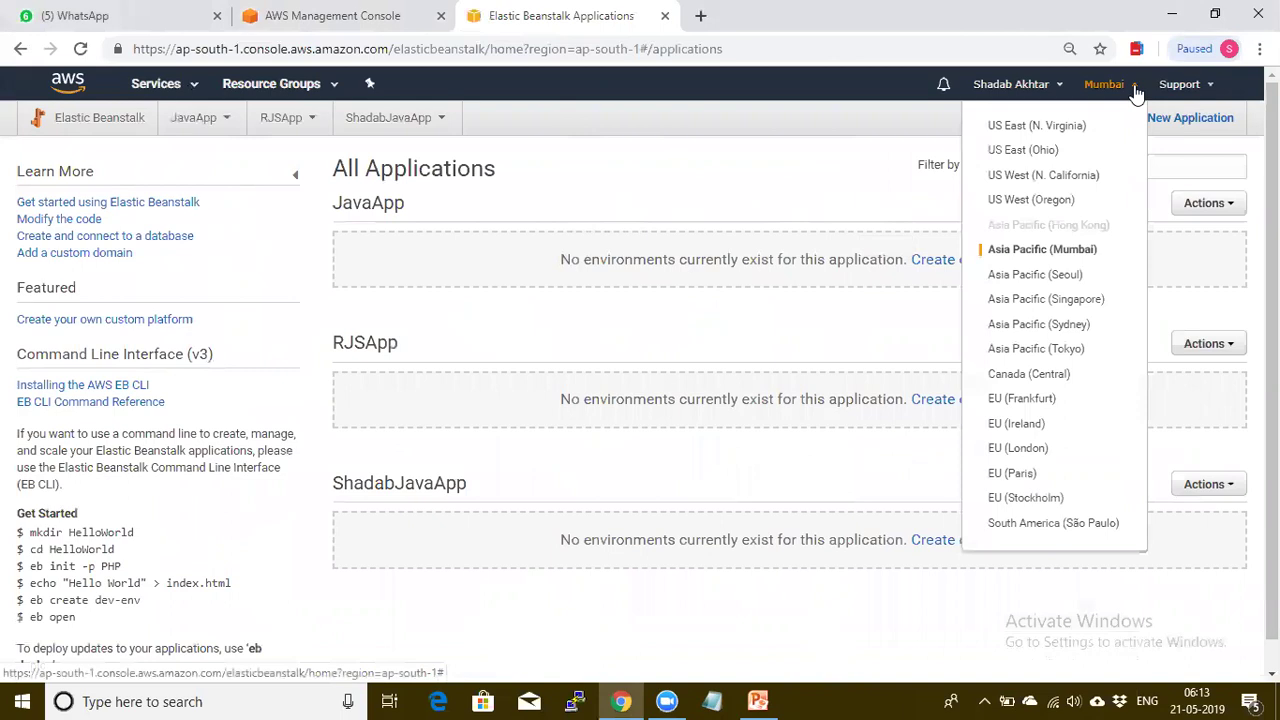
click(823, 172)
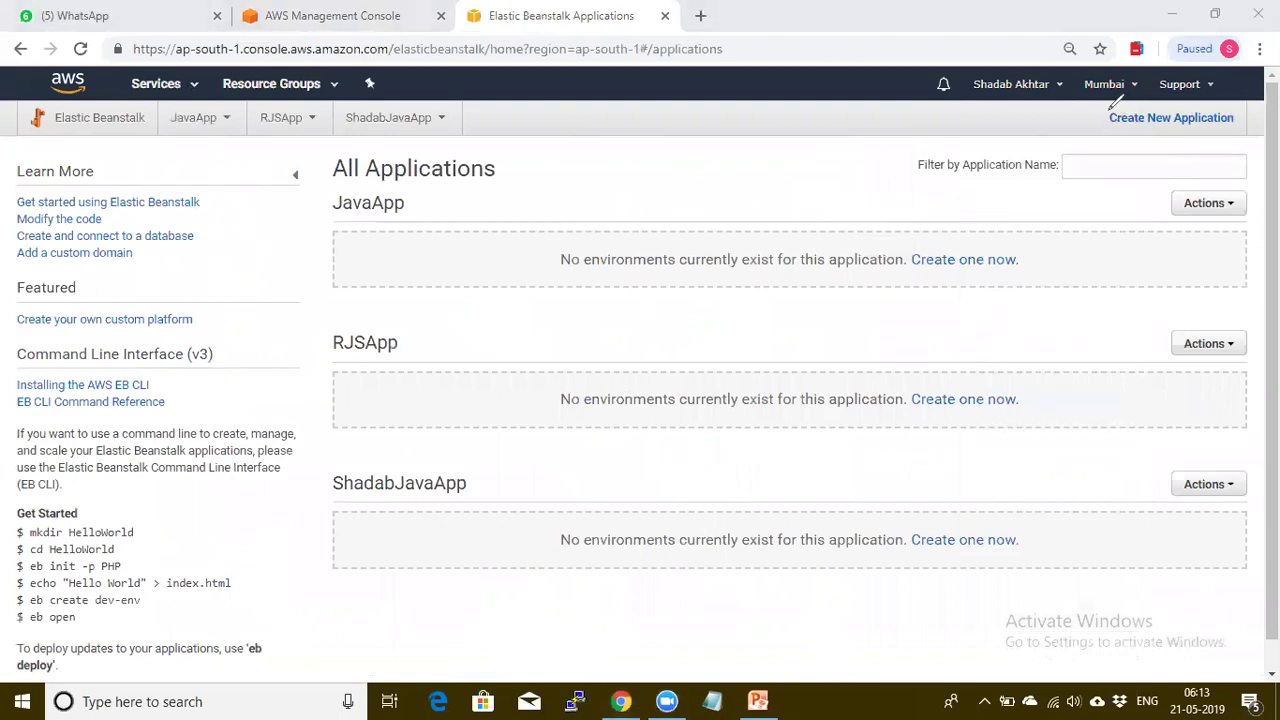
mouse_move(1103, 107)
mouse_down()
mouse_move(1103, 130)
mouse_move(1237, 128)
mouse_move(1240, 100)
mouse_move(1193, 99)
mouse_up()
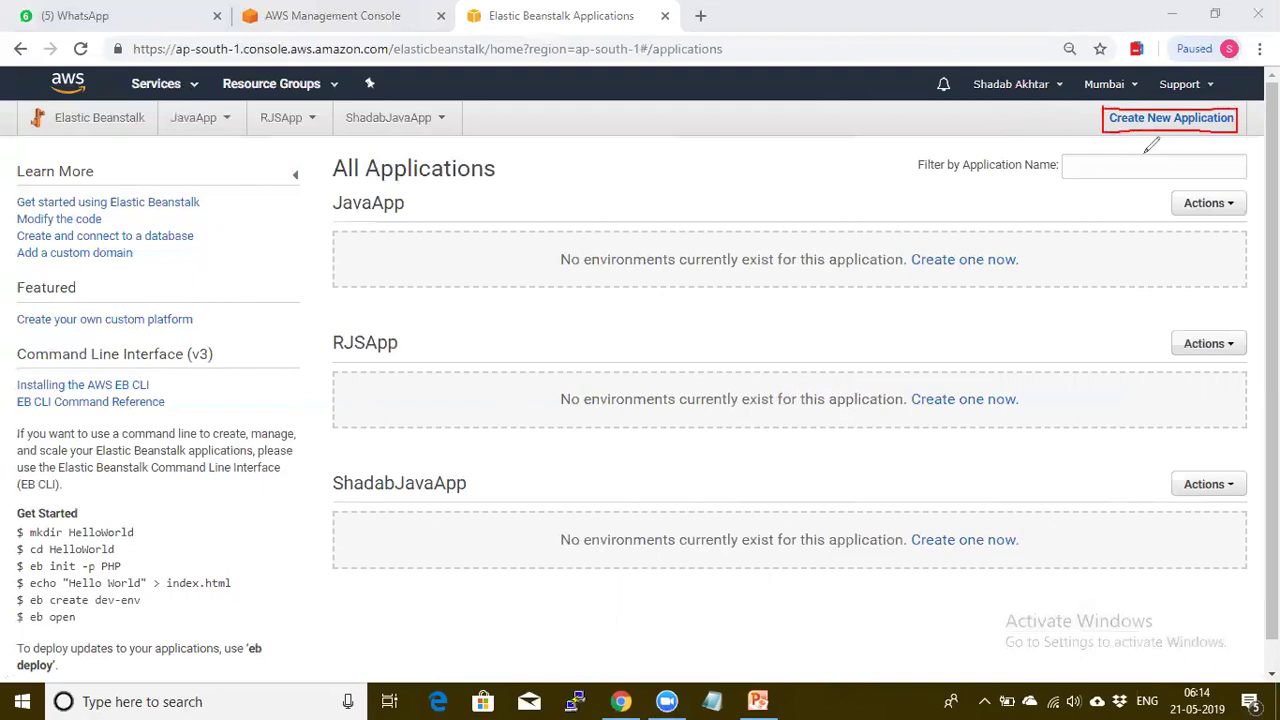
drag(1143, 137, 1164, 132)
key(Escape)
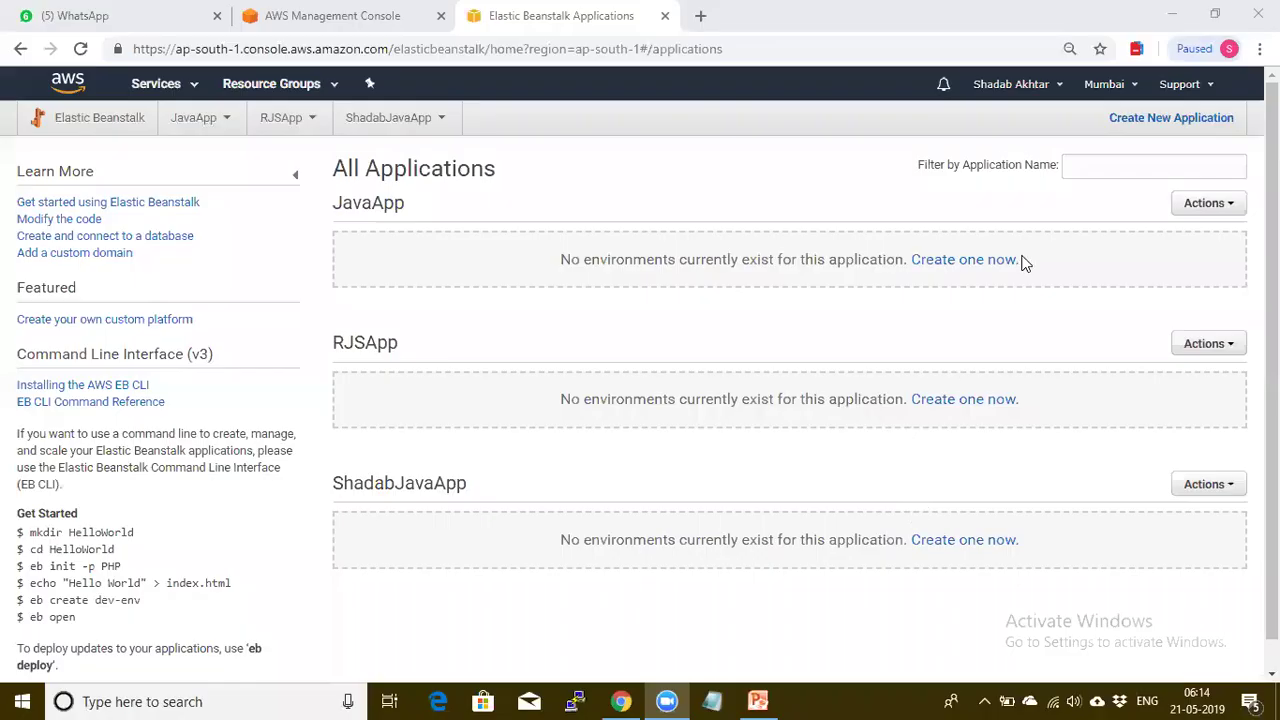
Start a new application and name it Dev-App
click(1143, 121)
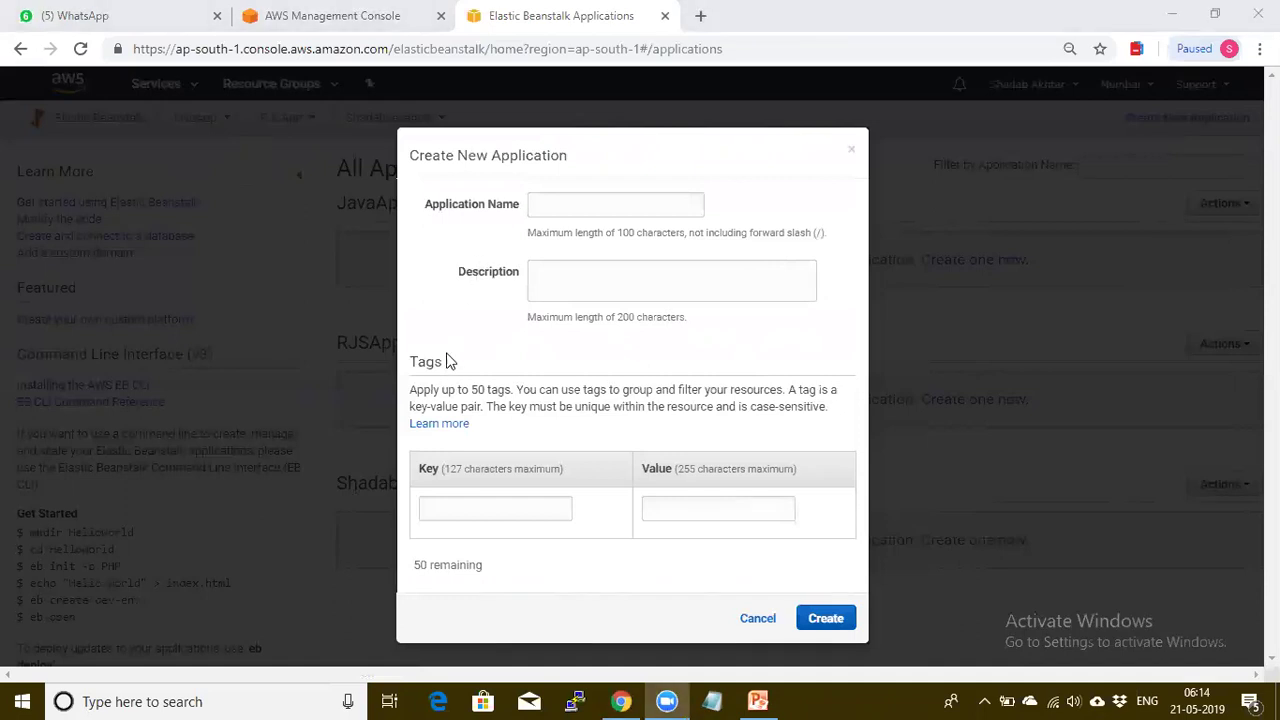
click(552, 203)
text(Dev)
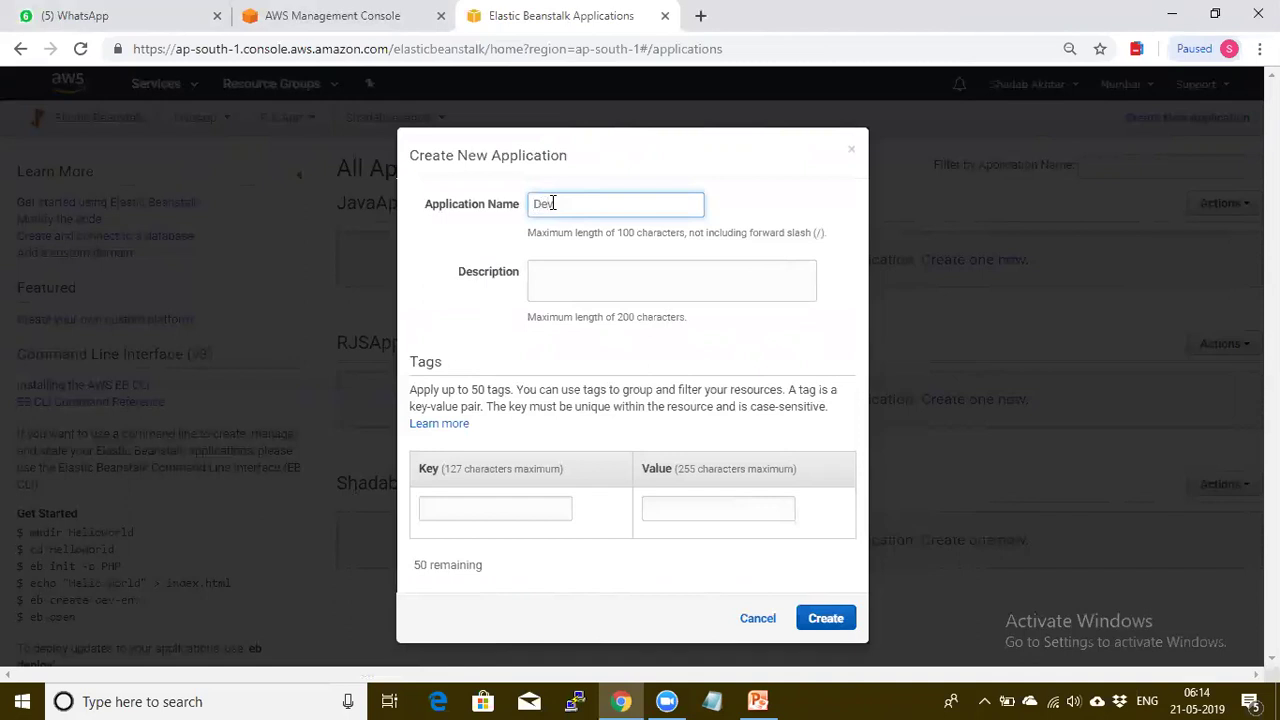
text(Appl)
key(BackSpace)
click(553, 203)
text(-)
Give it the description 'Web Application' and create the application
click(583, 276)
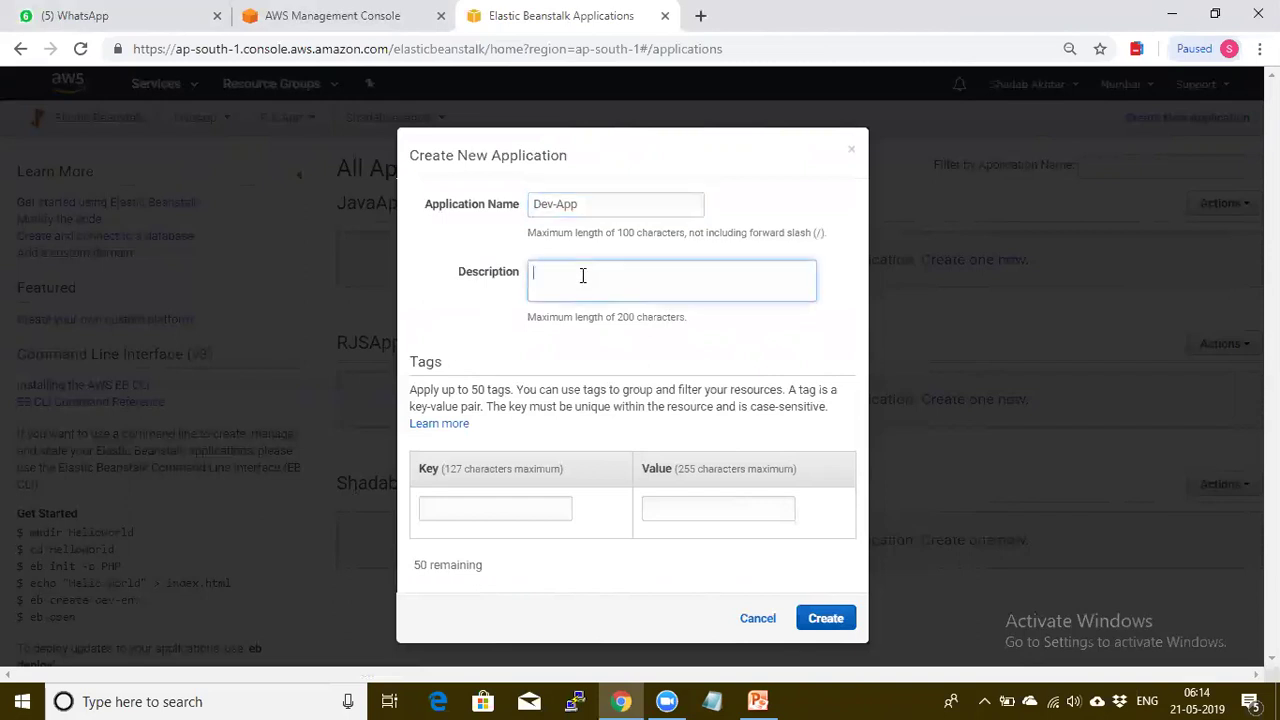
text(Web Applica)
key(BackSpace)
key(BackSpace)
key(BackSpace)
key(BackSpace)
text(lication)
click(827, 620)
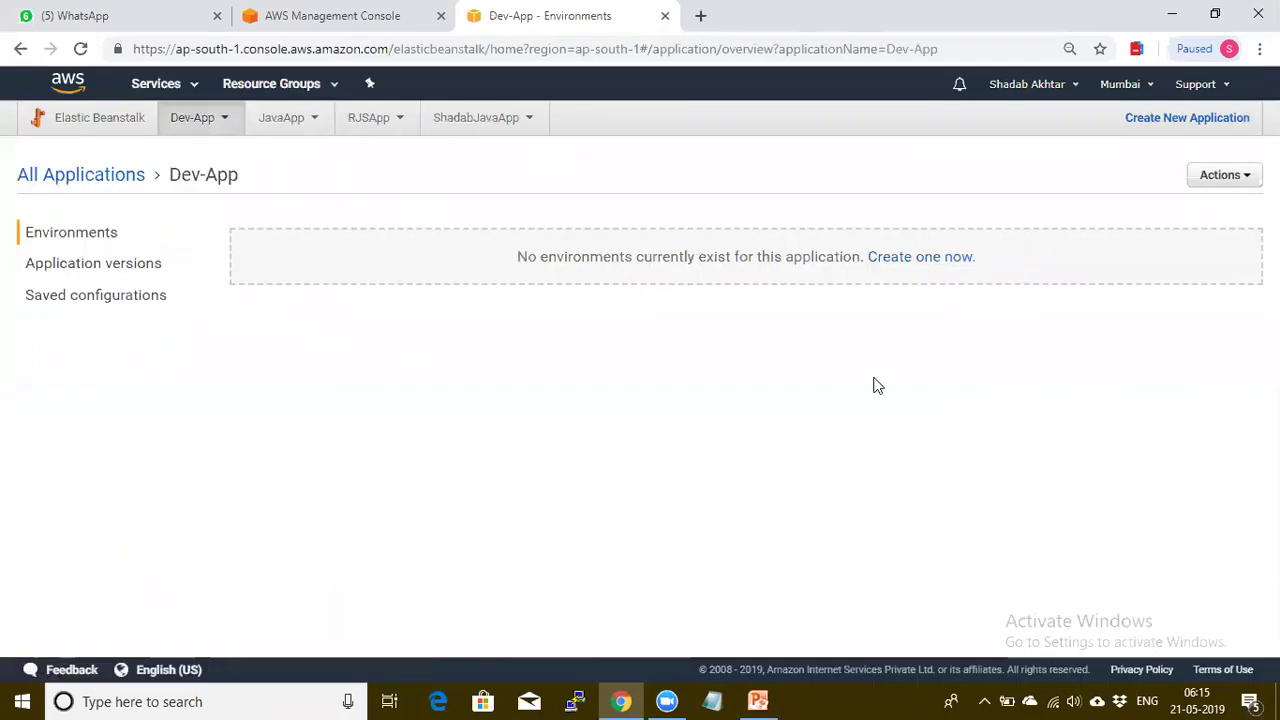
Start an environment for Dev-App and confirm the Web server environment tier
click(905, 262)
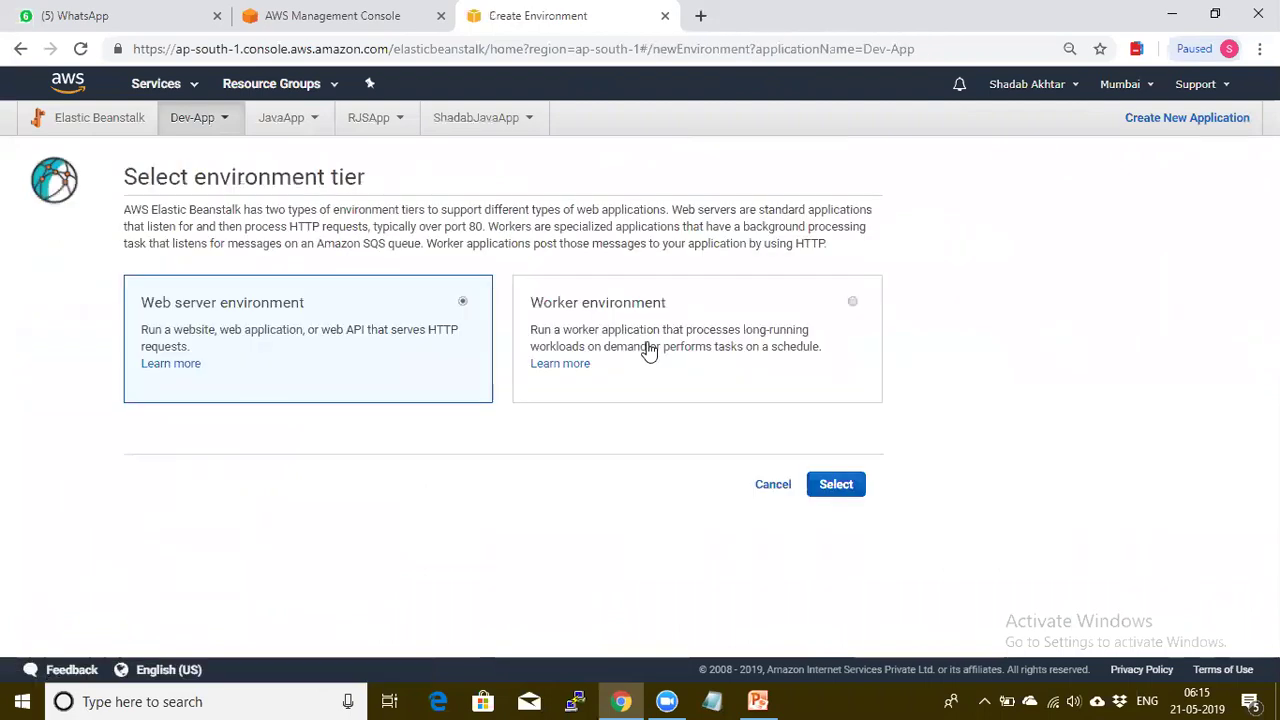
drag(127, 176, 368, 186)
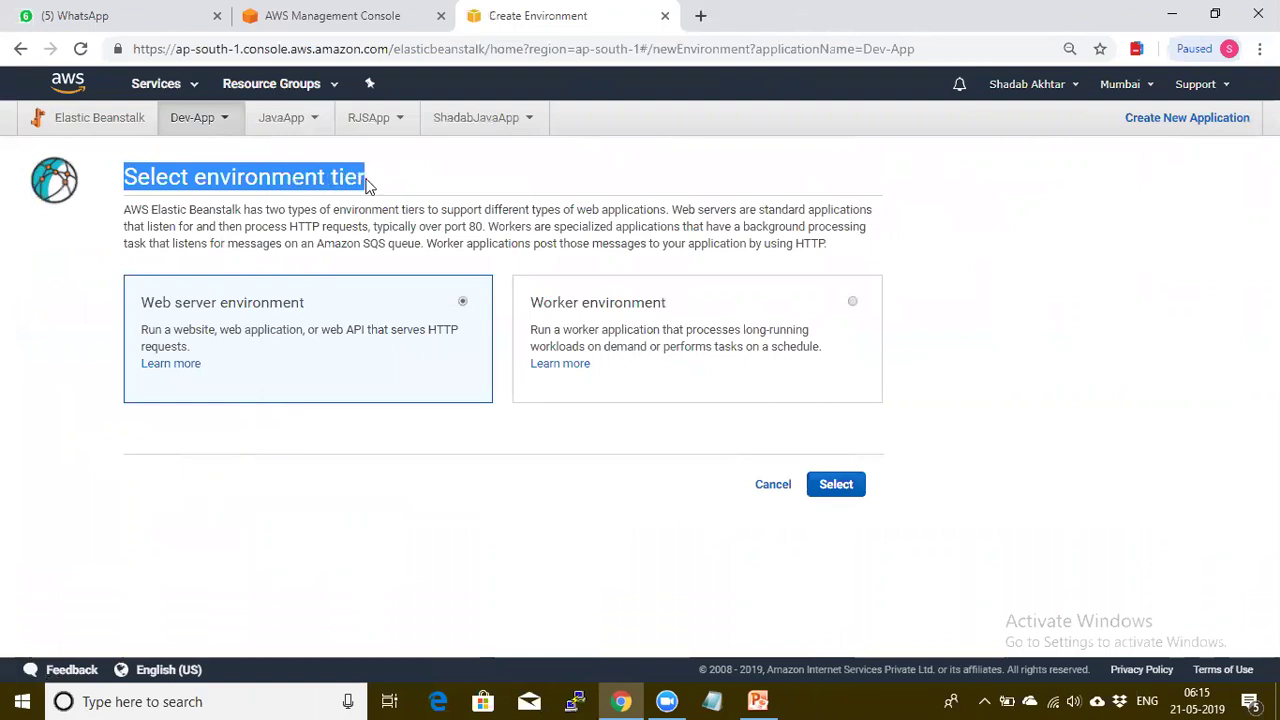
click(418, 182)
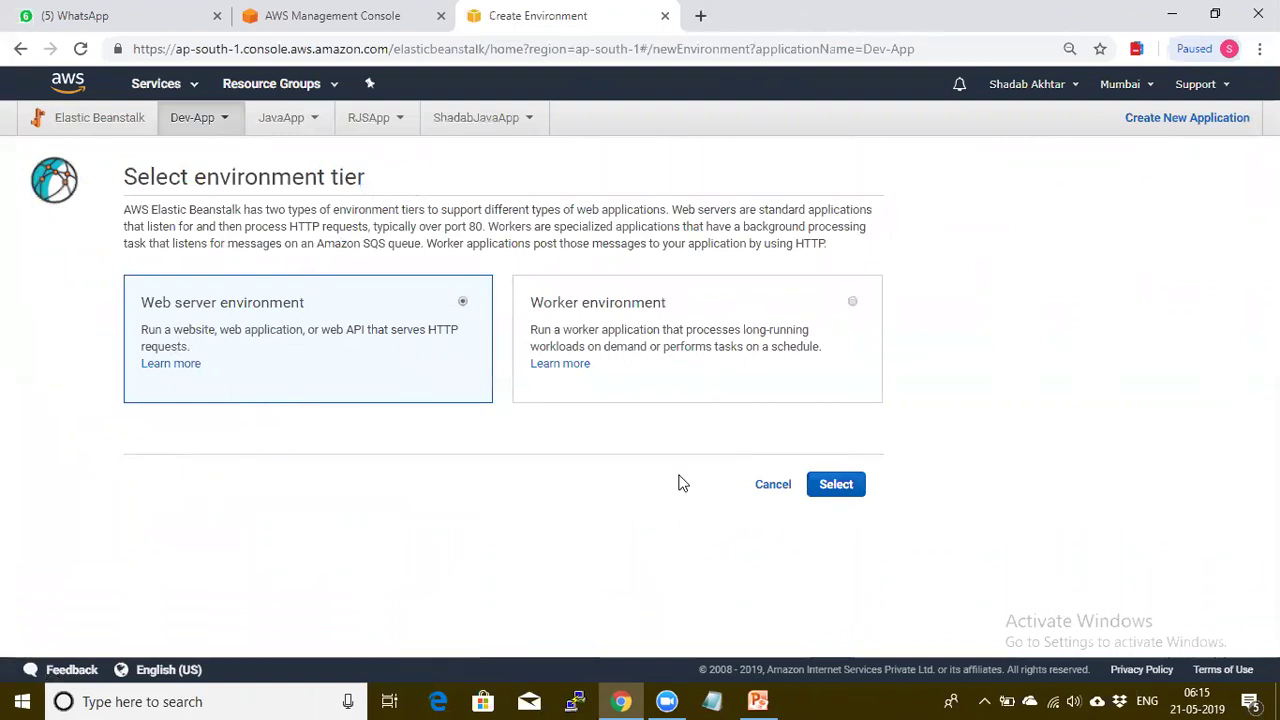
click(832, 487)
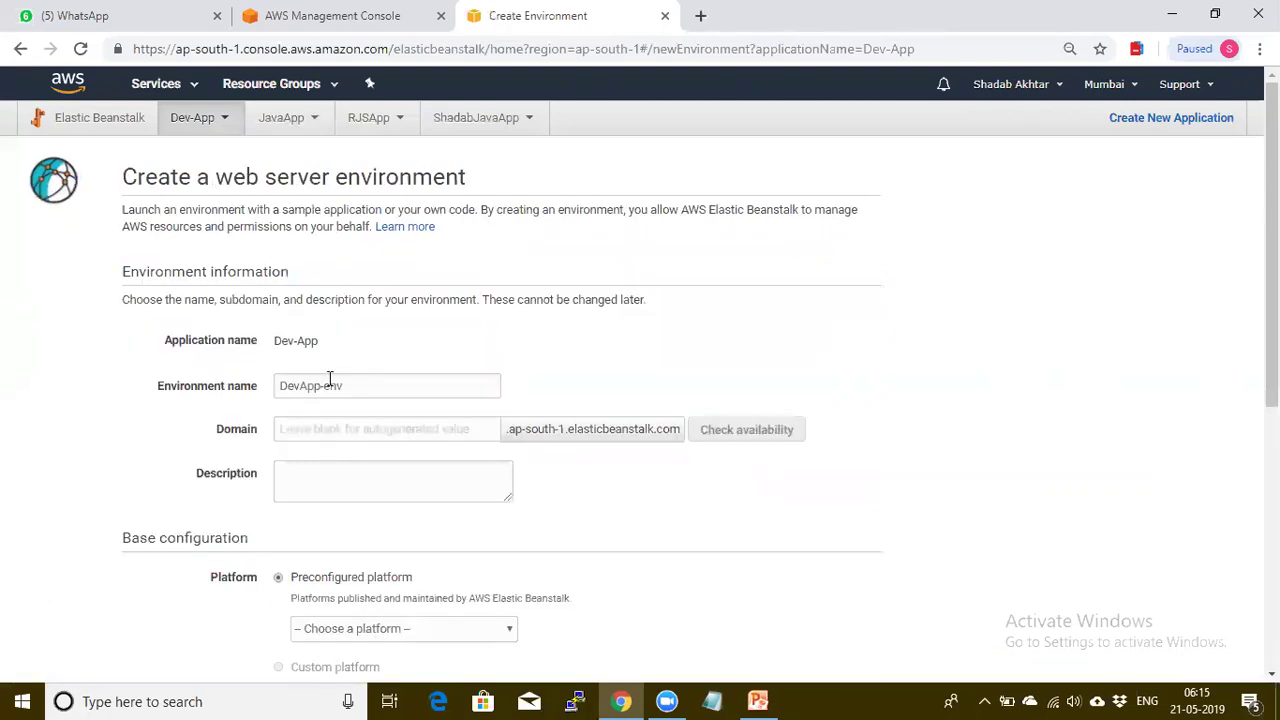
drag(122, 177, 503, 180)
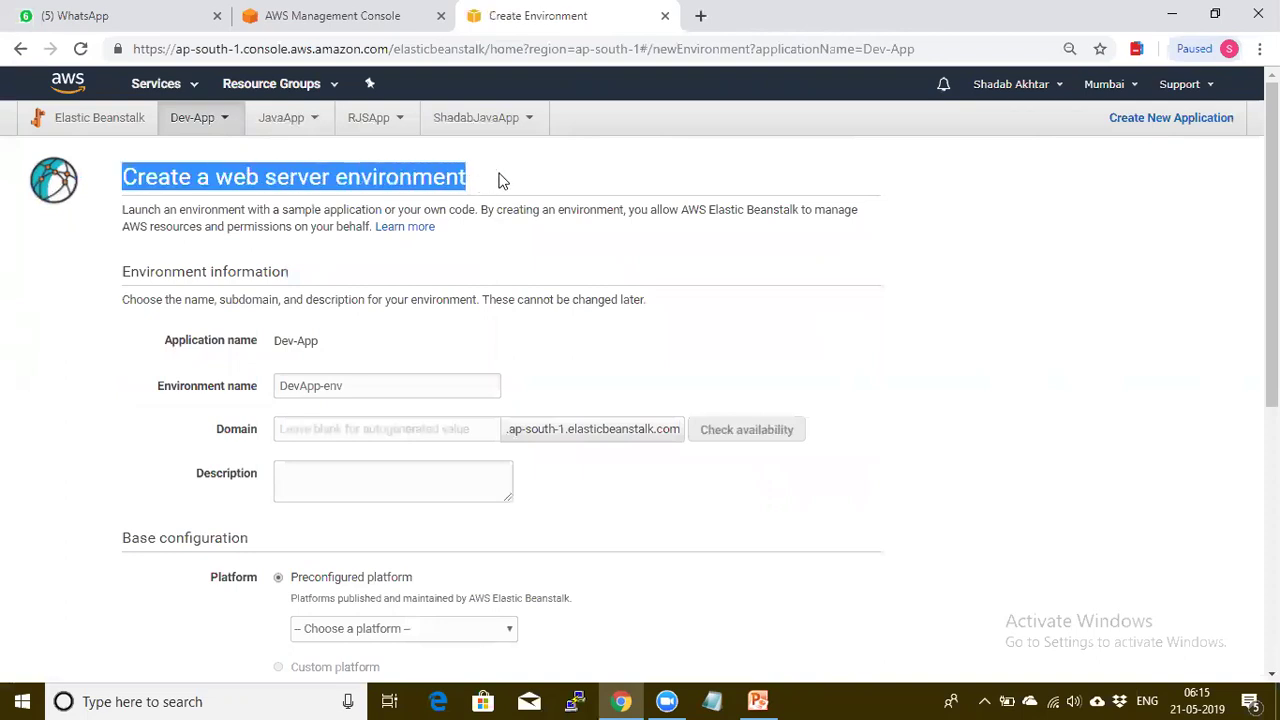
click(503, 180)
key(ctrl+2)
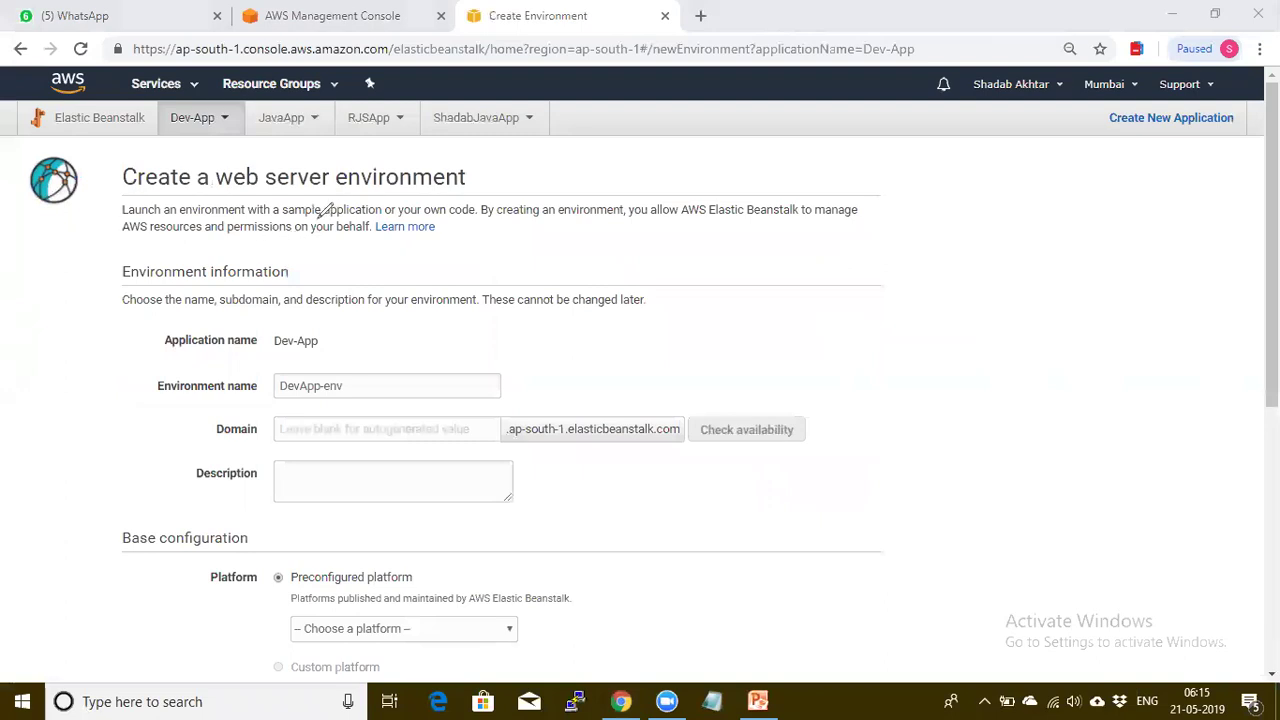
drag(316, 216, 341, 217)
drag(431, 218, 449, 218)
drag(545, 219, 568, 219)
drag(259, 233, 309, 231)
drag(298, 268, 315, 261)
drag(196, 313, 259, 313)
drag(337, 313, 358, 313)
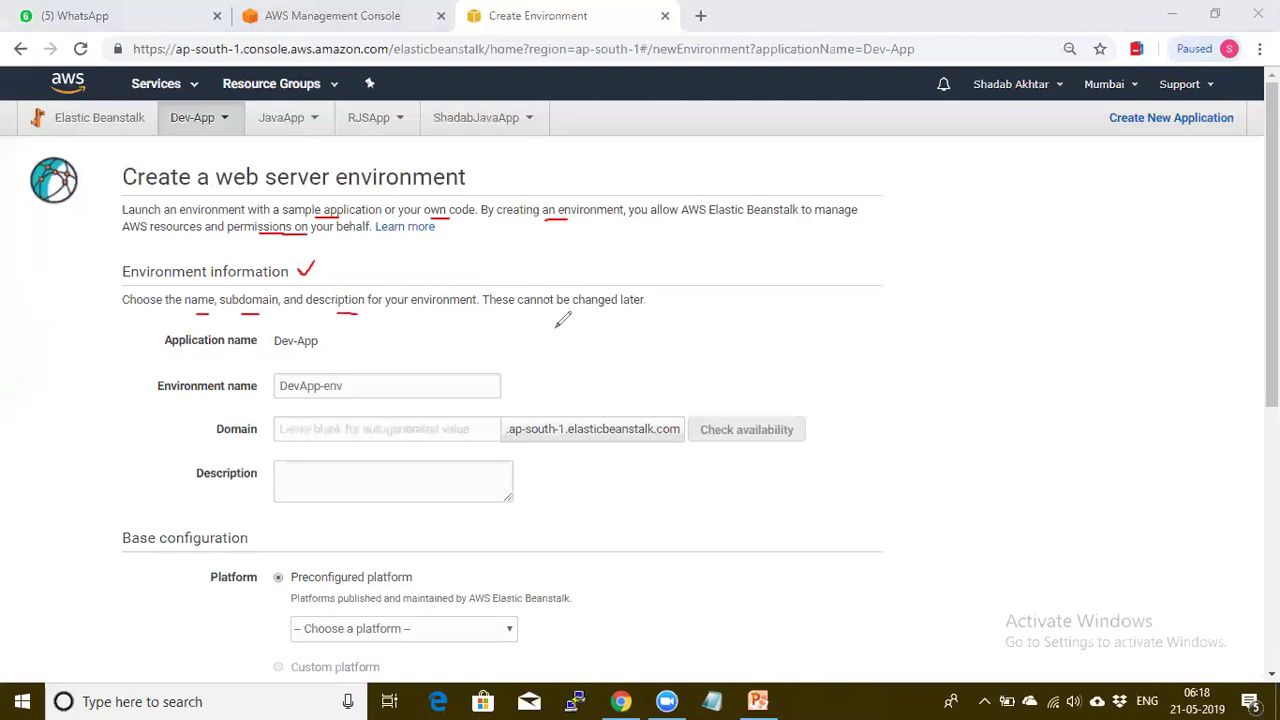
drag(551, 312, 568, 312)
drag(321, 338, 341, 331)
drag(206, 394, 238, 380)
drag(189, 427, 218, 413)
Mark the Preconfigured platform and Sample application options, then open the platform dropdown
scroll(778, 482, down, 3)
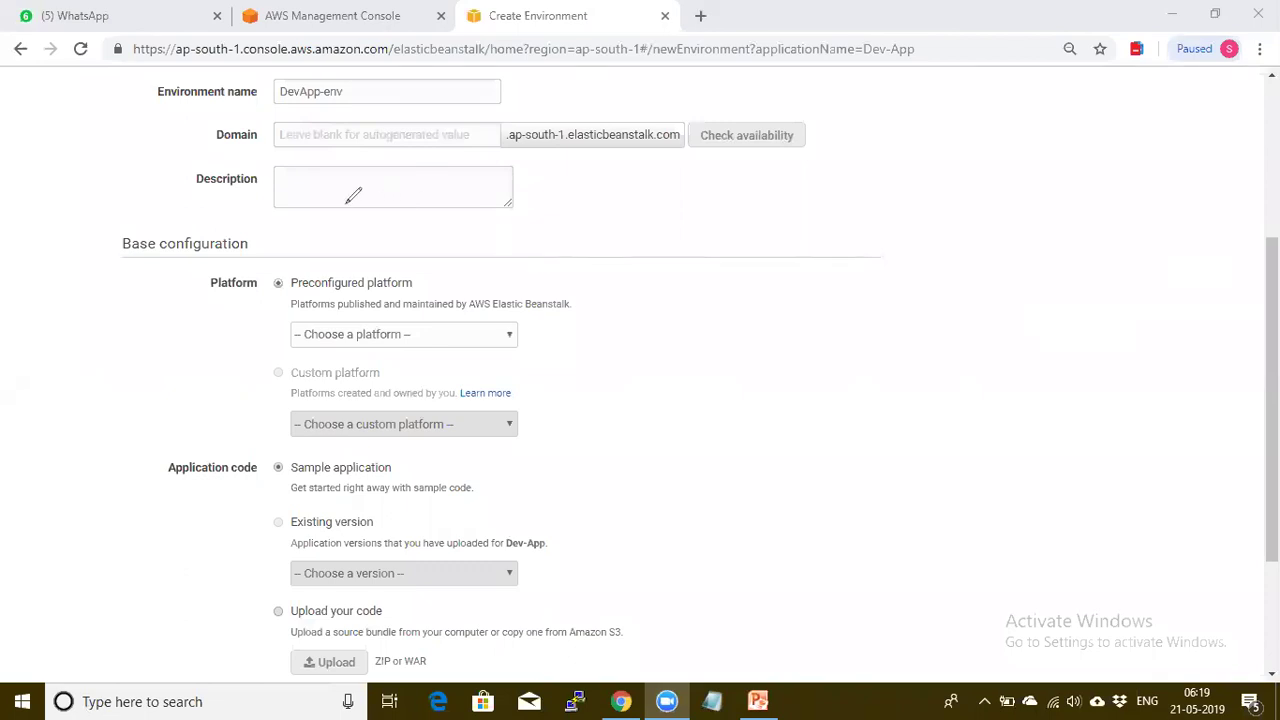
drag(185, 185, 199, 170)
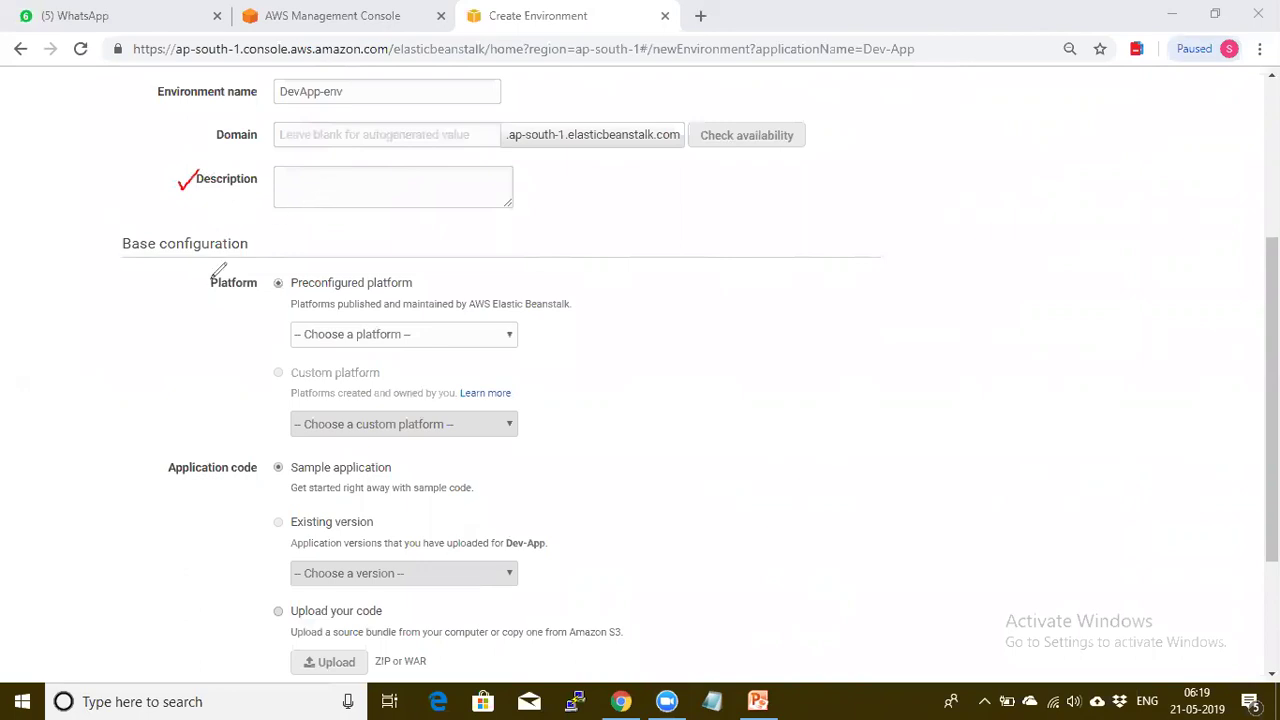
drag(256, 238, 274, 230)
drag(415, 280, 438, 268)
drag(152, 463, 196, 438)
drag(399, 466, 435, 458)
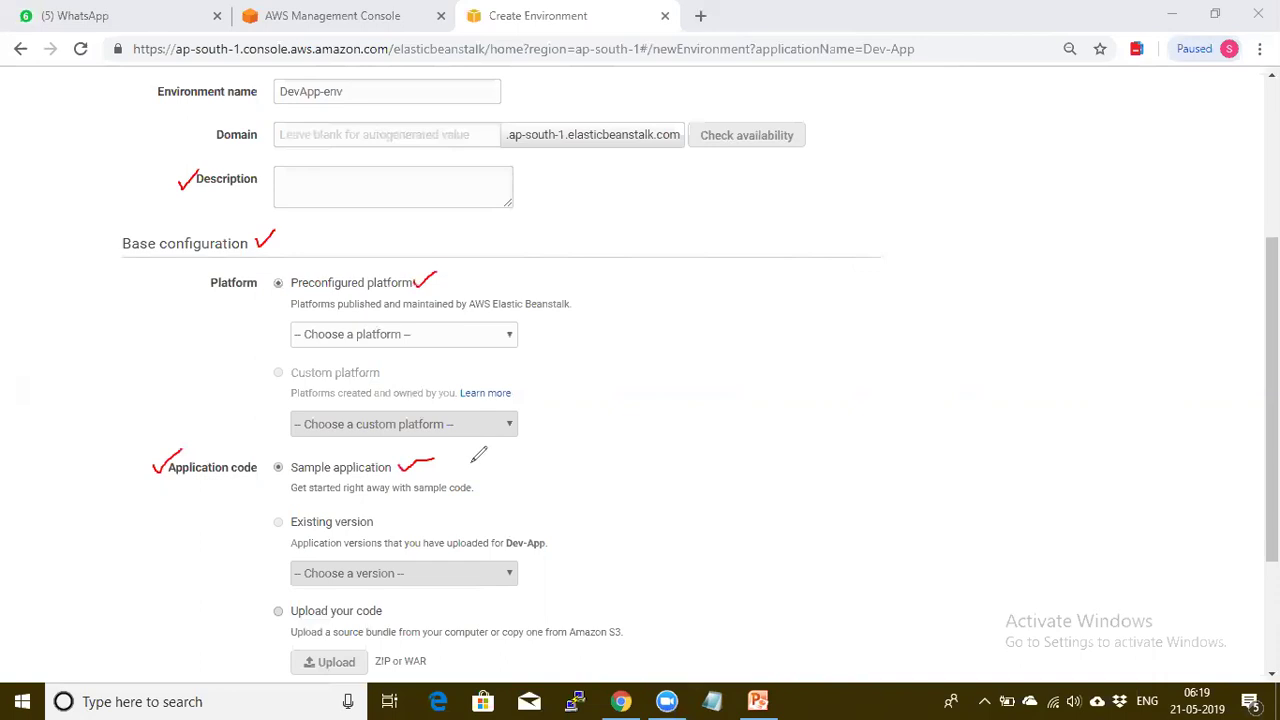
key(ctrl+z)
key(ctrl+z)
key(ctrl+z)
key(ctrl+z)
key(ctrl+z)
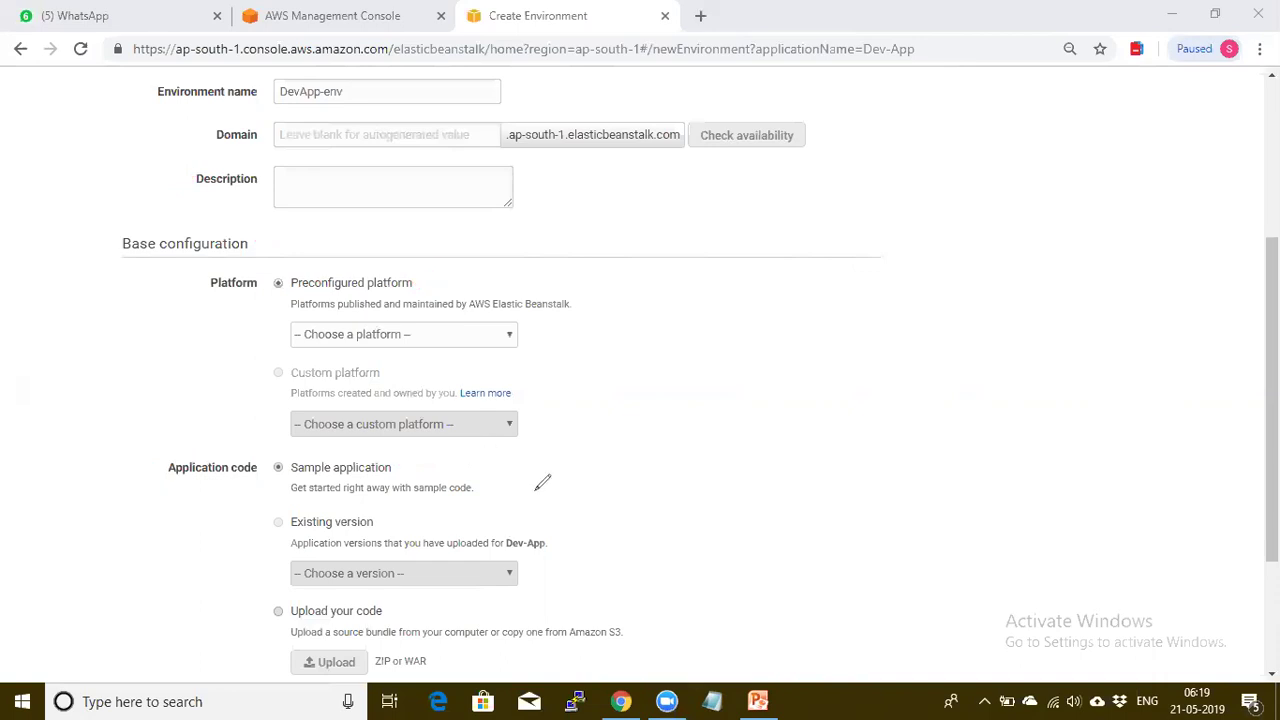
click(403, 337)
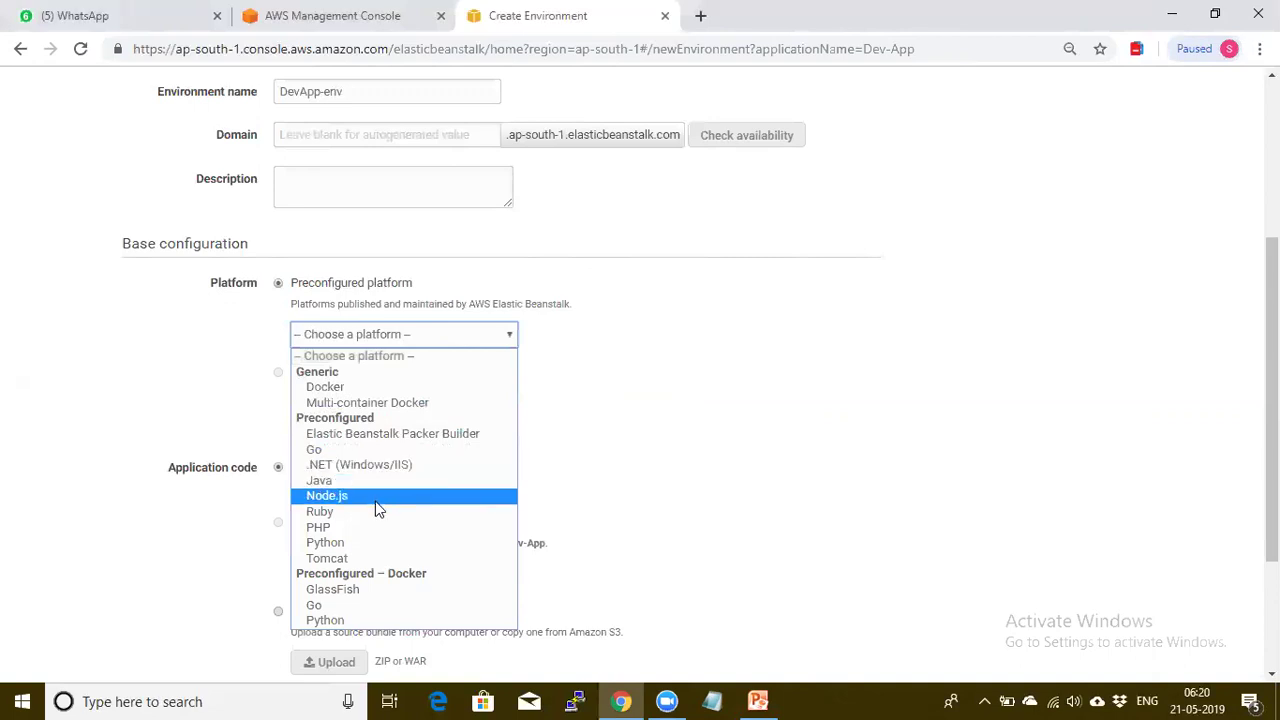
Choose the Tomcat platform, annotate the ZIP or WAR upload note, and create the environment
click(327, 558)
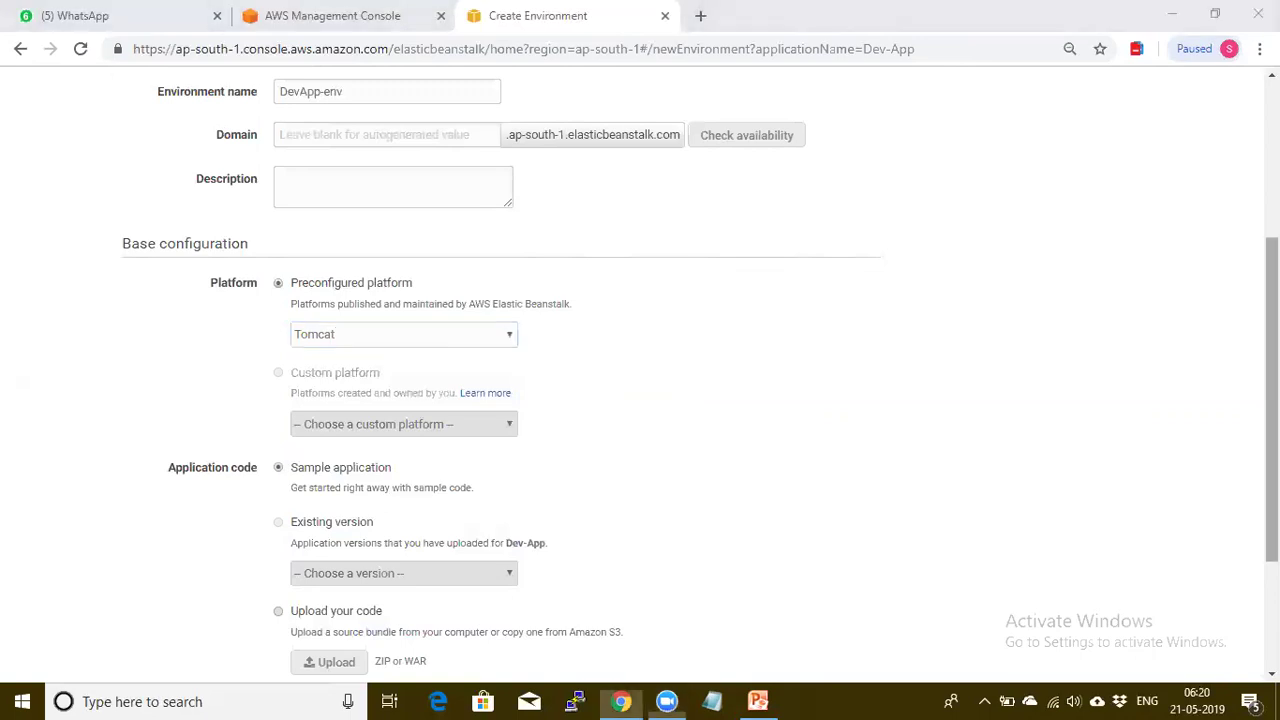
scroll(640, 375, down, 1)
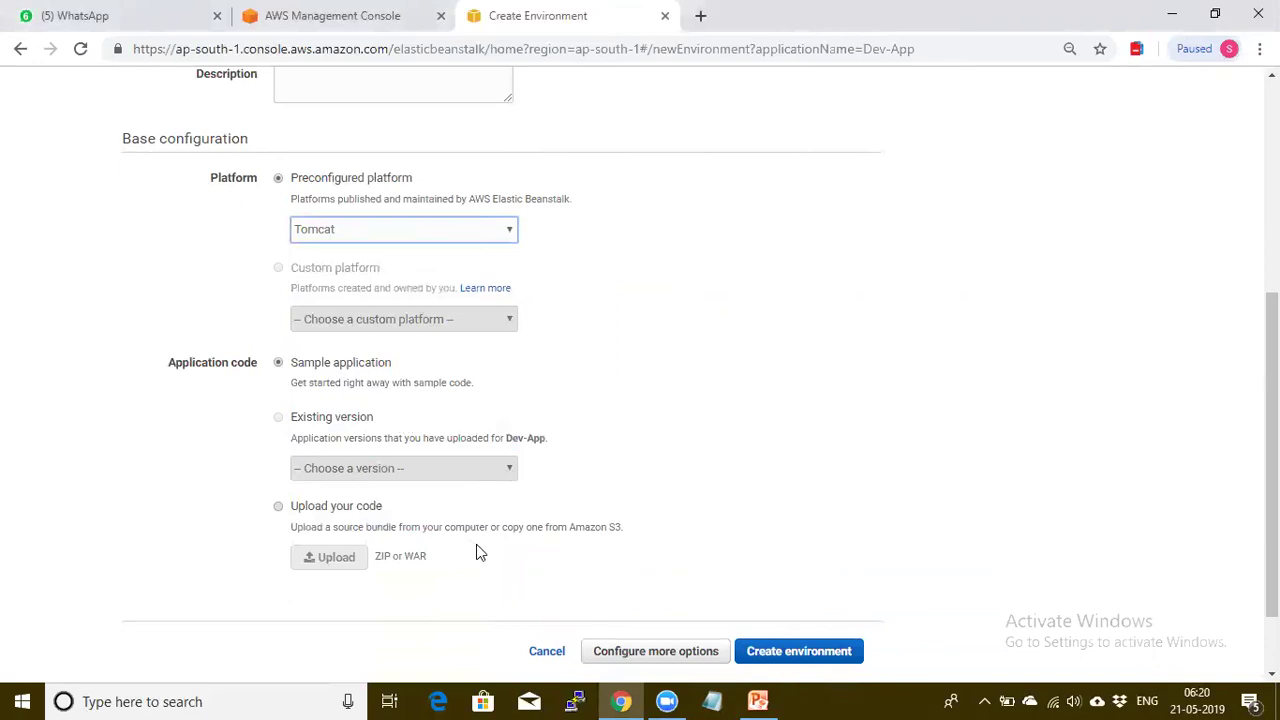
drag(378, 564, 432, 562)
mouse_move(432, 533)
mouse_down()
mouse_move(385, 531)
mouse_move(372, 550)
mouse_move(398, 568)
mouse_up()
drag(268, 552, 282, 547)
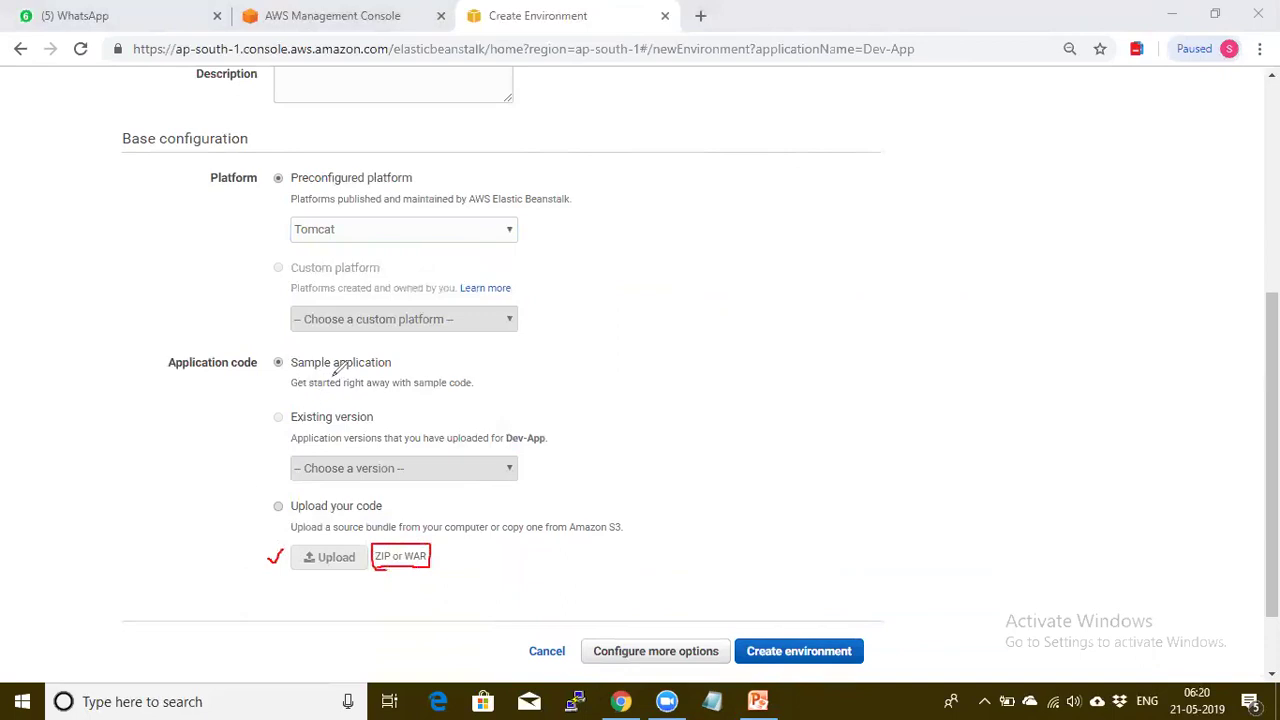
drag(276, 229, 300, 218)
drag(255, 502, 287, 477)
key(e)
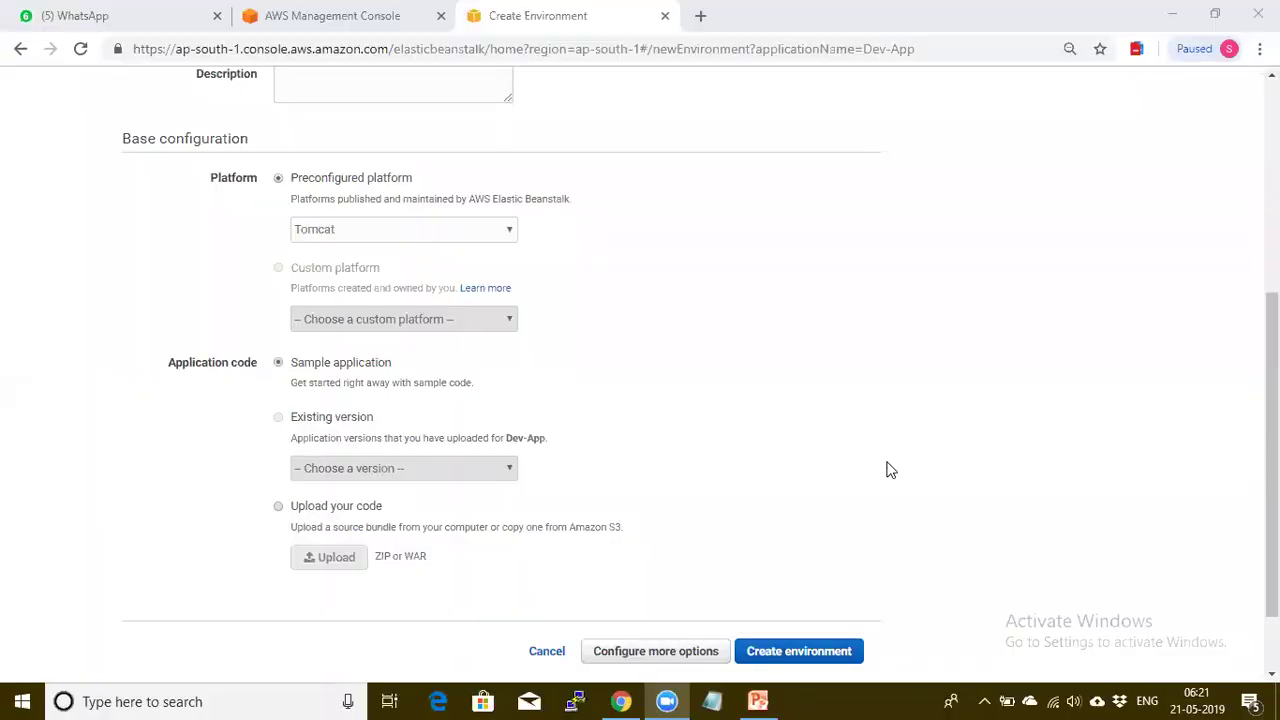
click(826, 651)
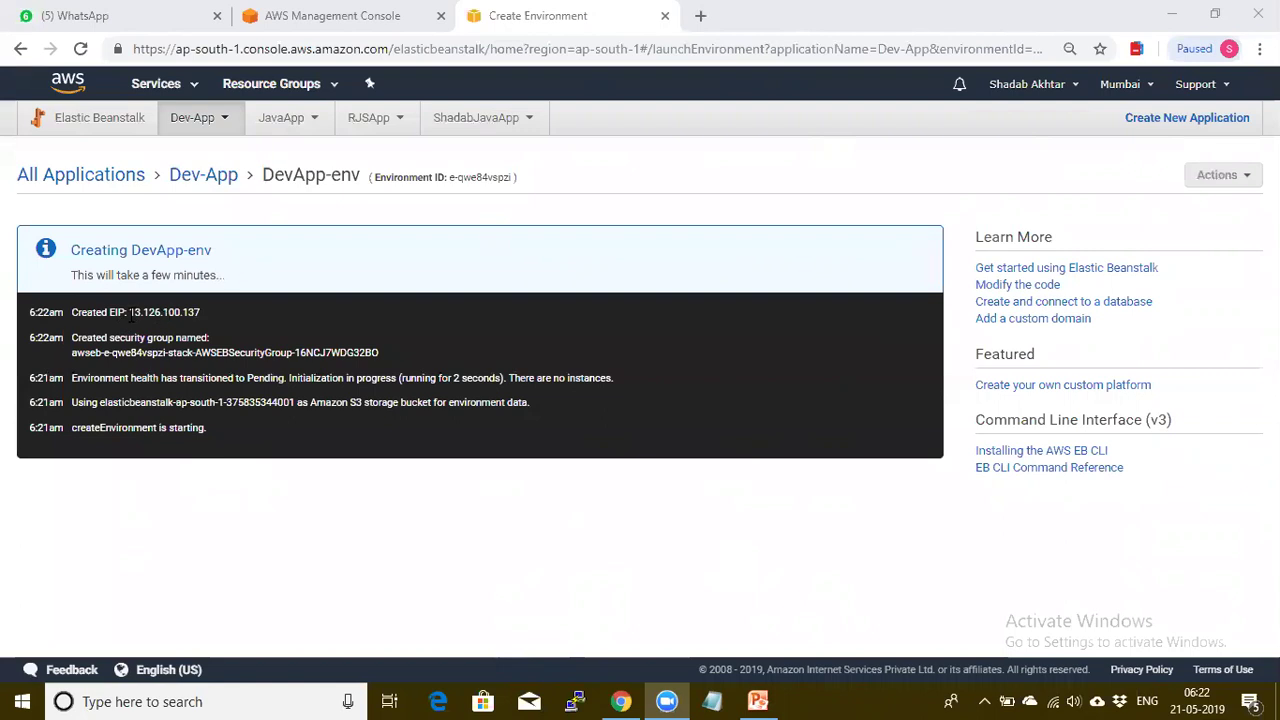
Highlight the Created EIP and Waiting for EC2 instances log lines and the environment URL
click(113, 311)
drag(109, 312, 163, 312)
click(212, 318)
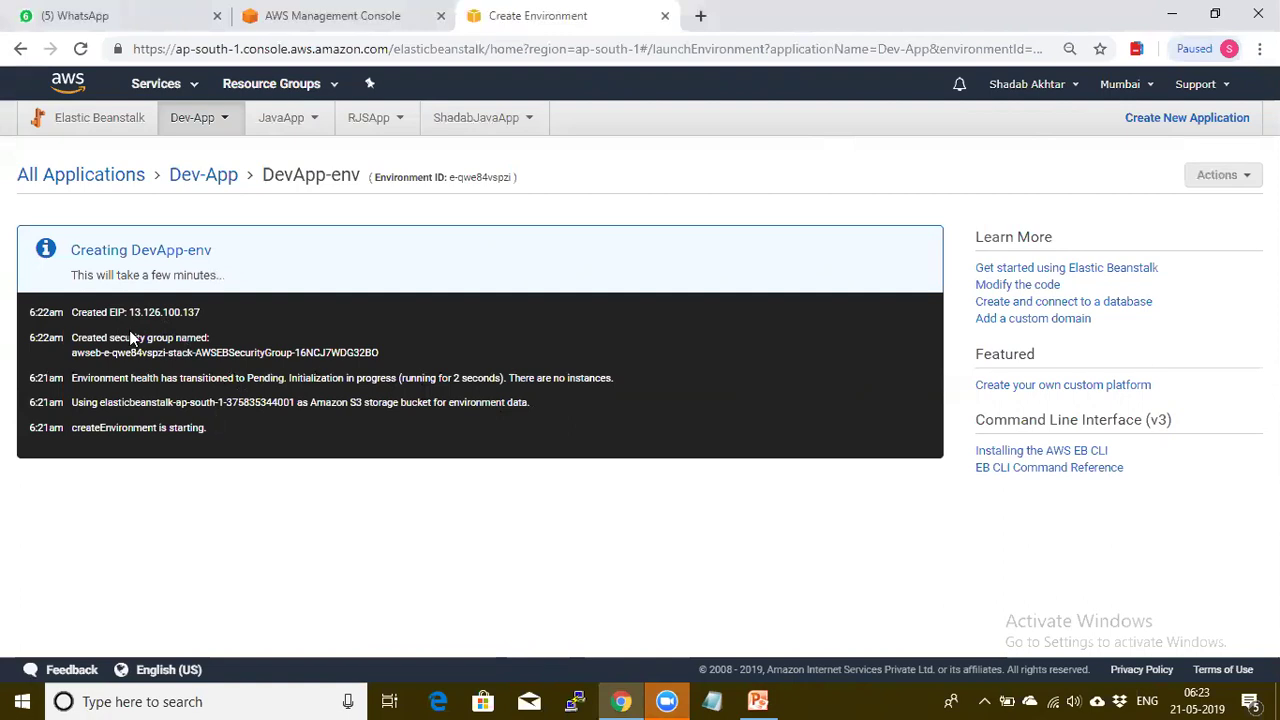
drag(29, 312, 201, 316)
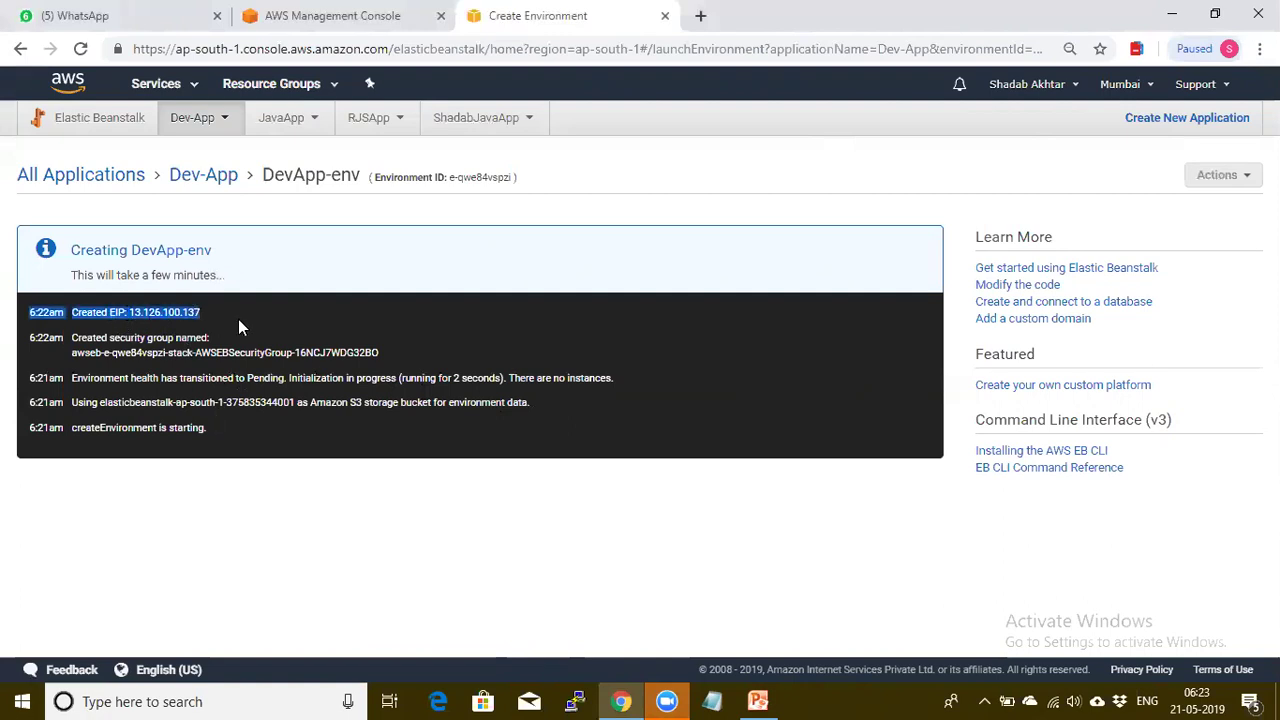
click(238, 319)
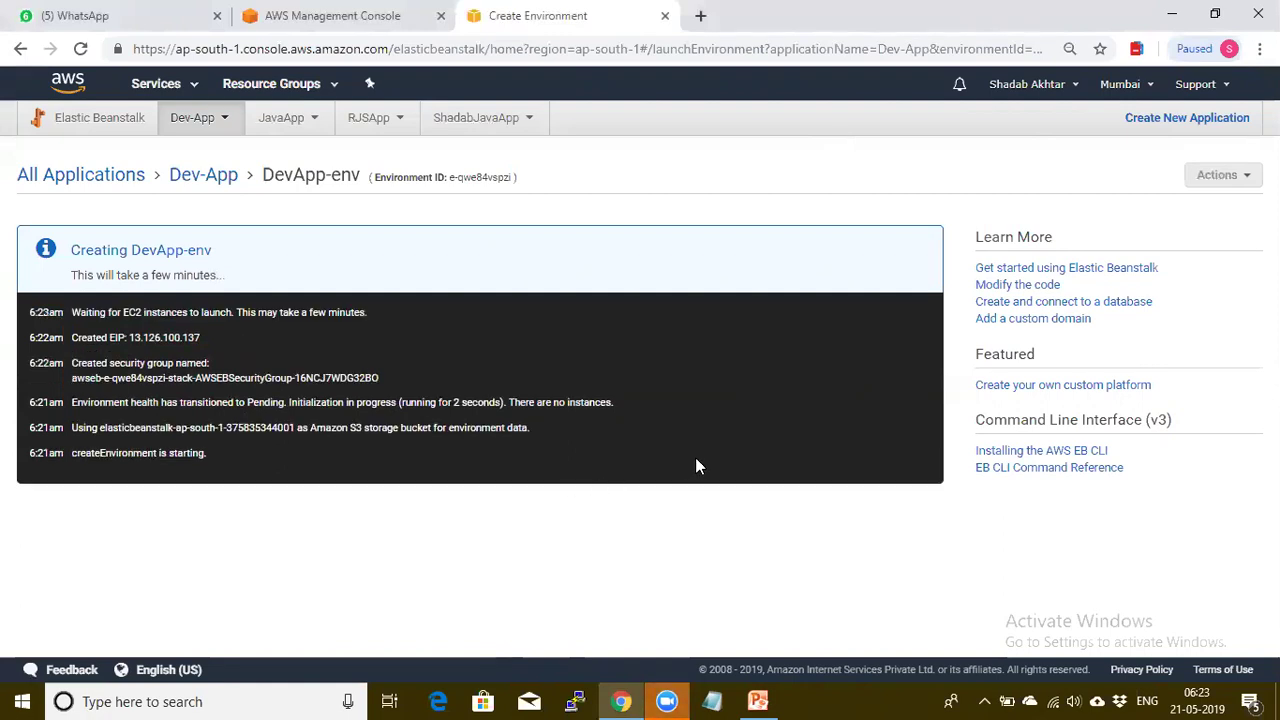
double_click(103, 312)
drag(104, 312, 224, 312)
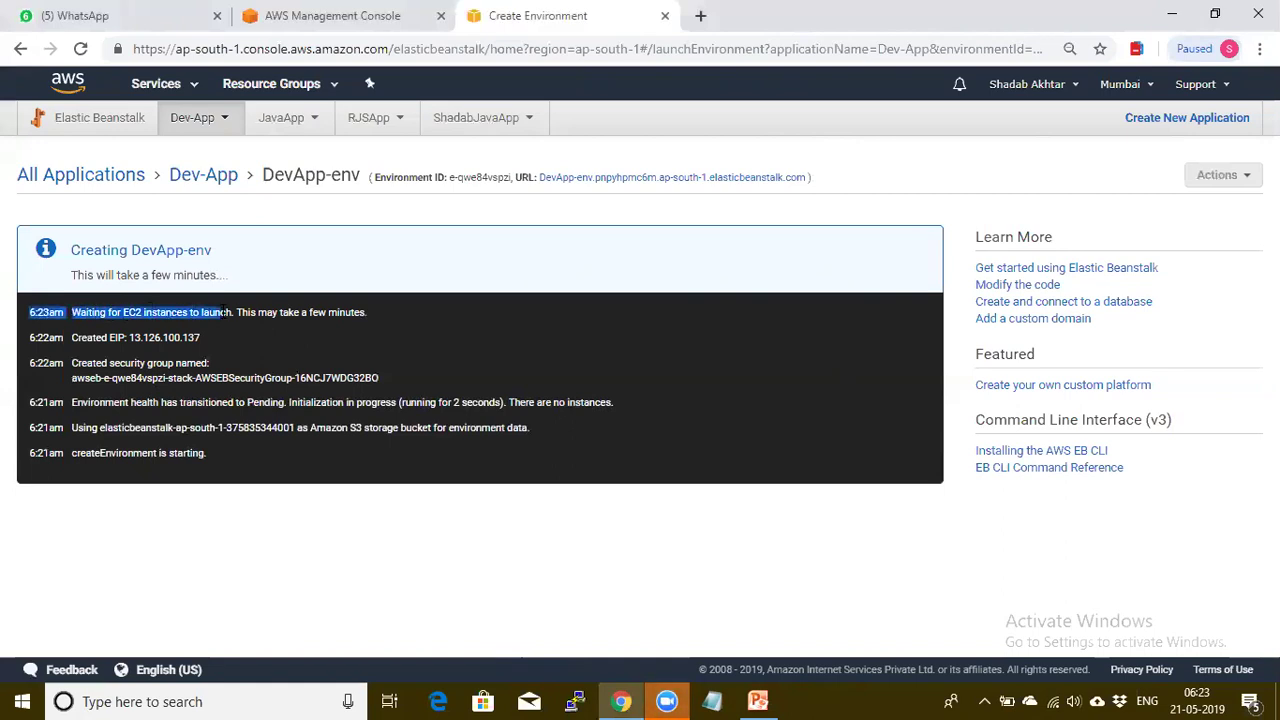
click(270, 328)
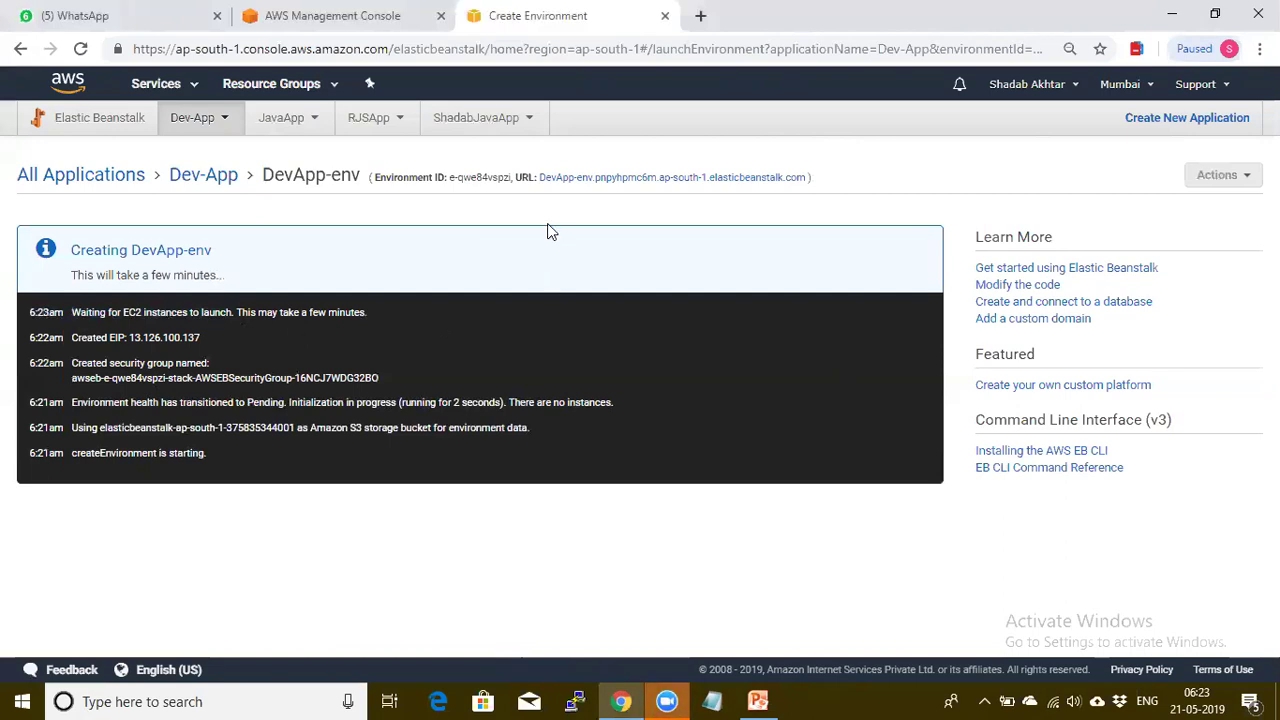
drag(538, 177, 810, 184)
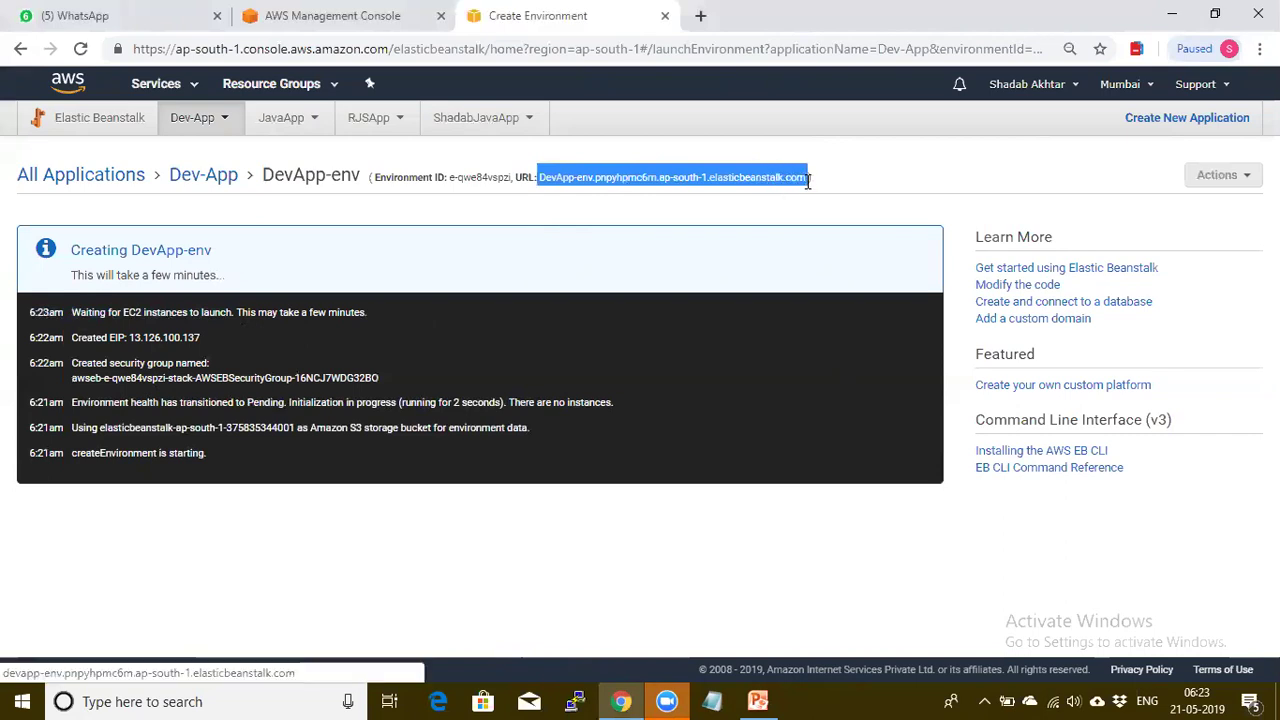
Point out the dashboard's Health Ok, Running Version and Tomcat 8.5 with Java 8 configuration
click(908, 190)
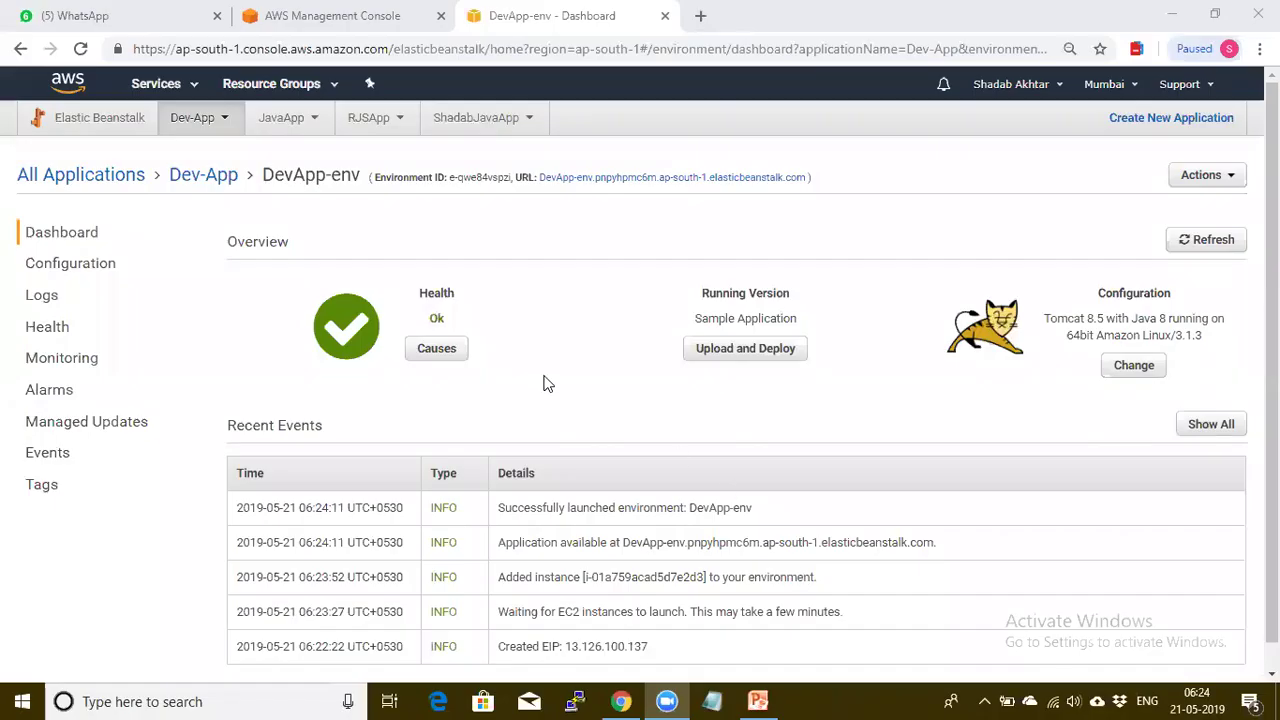
double_click(420, 292)
click(471, 320)
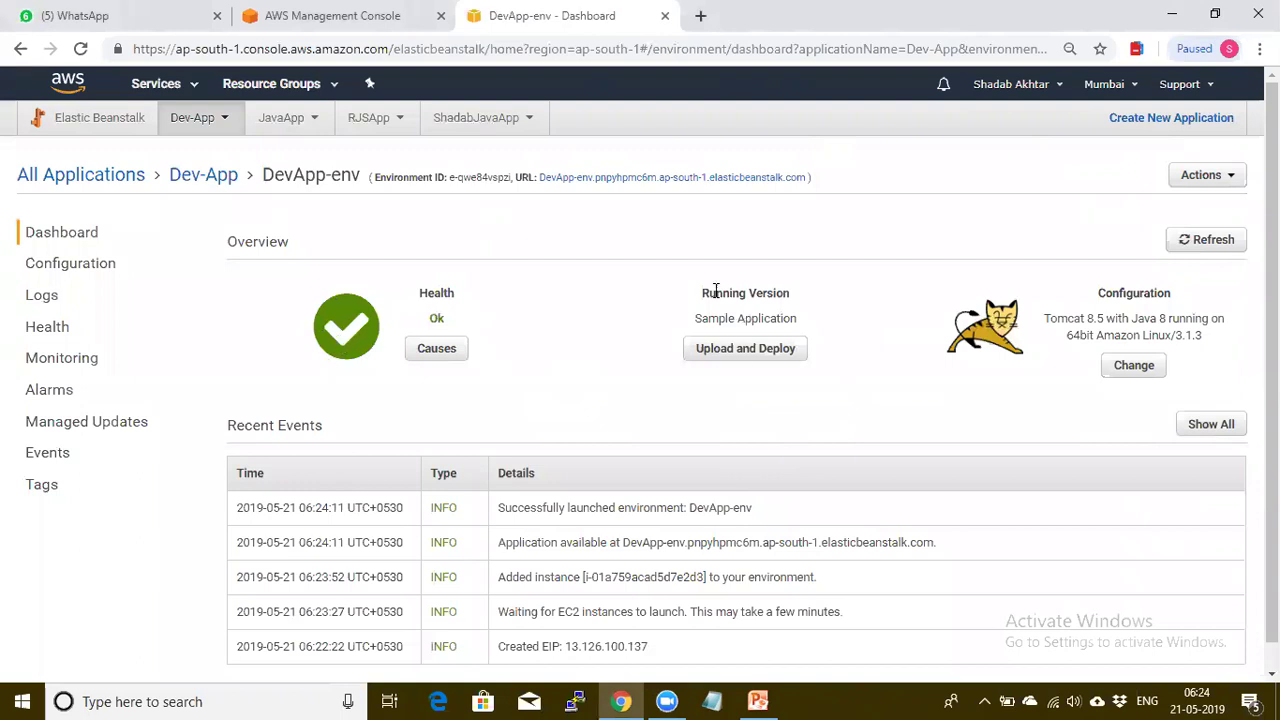
drag(704, 290, 831, 300)
click(860, 306)
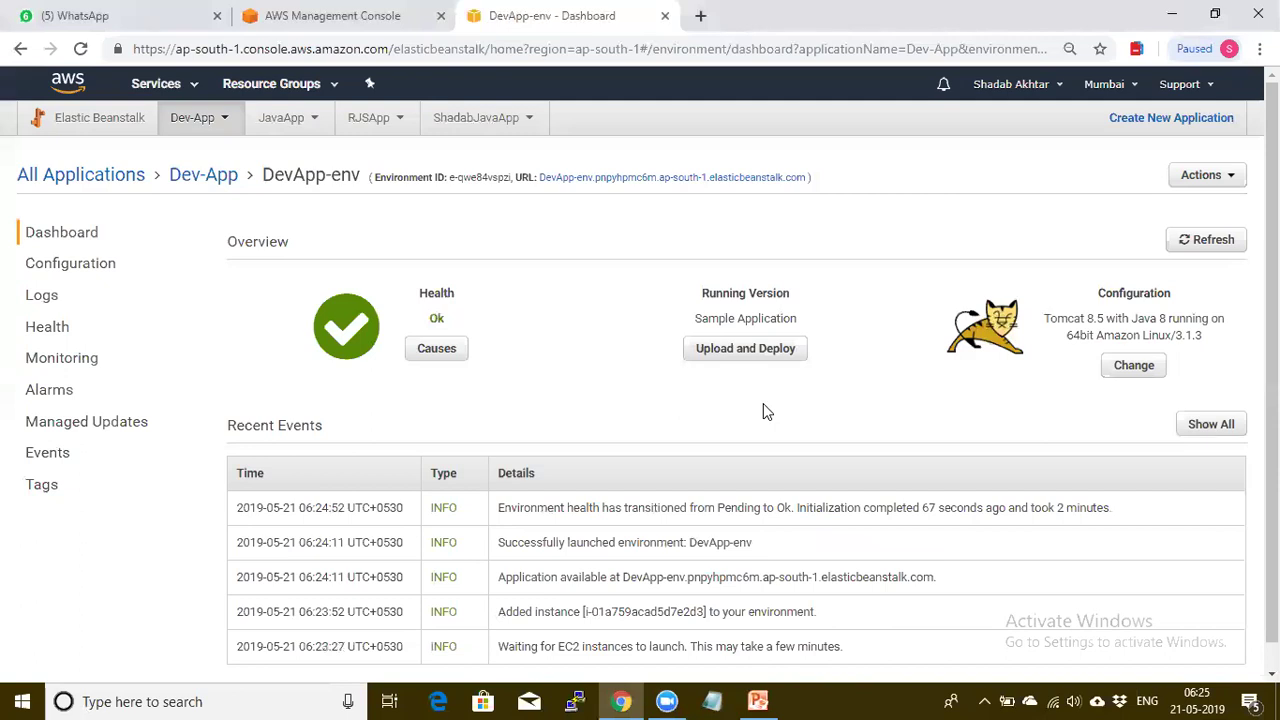
drag(1098, 300, 1152, 292)
click(1186, 309)
drag(1132, 320, 1210, 345)
click(1209, 345)
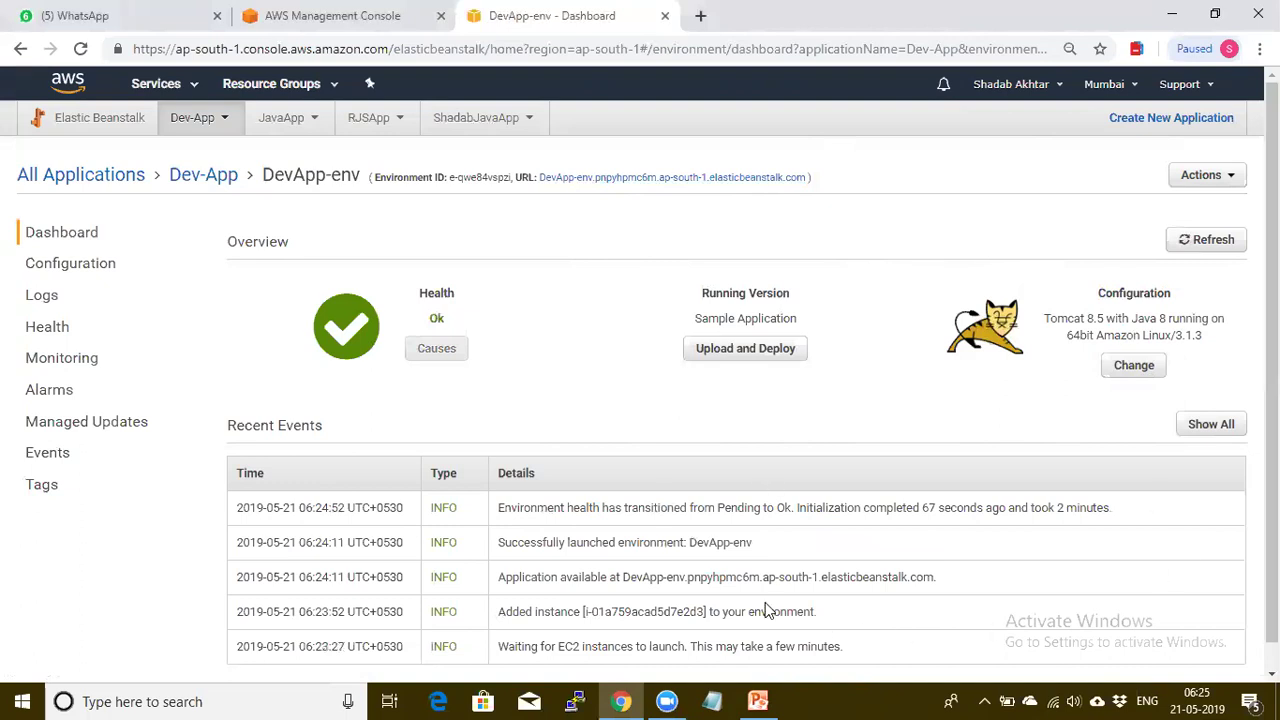
Open EC2 from the Management Console in a new tab and list running instances
key(ctrl+shift+Tab)
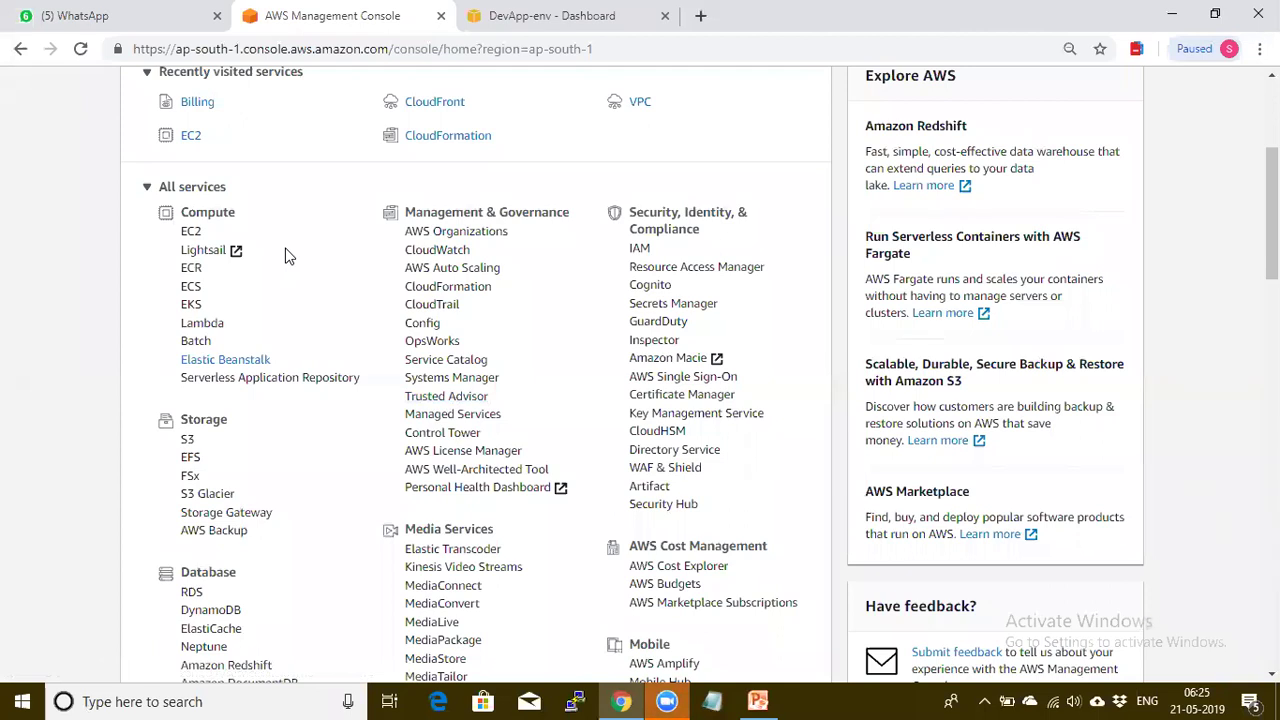
ctrl+click(190, 238)
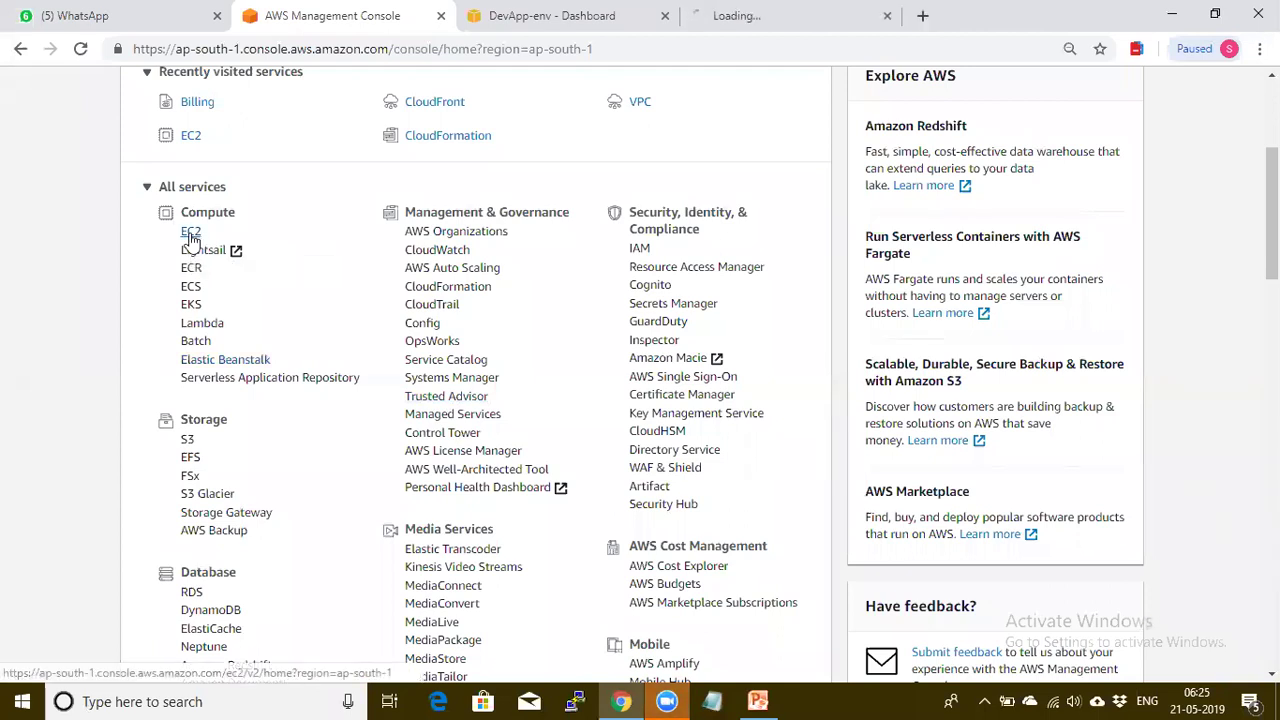
click(730, 16)
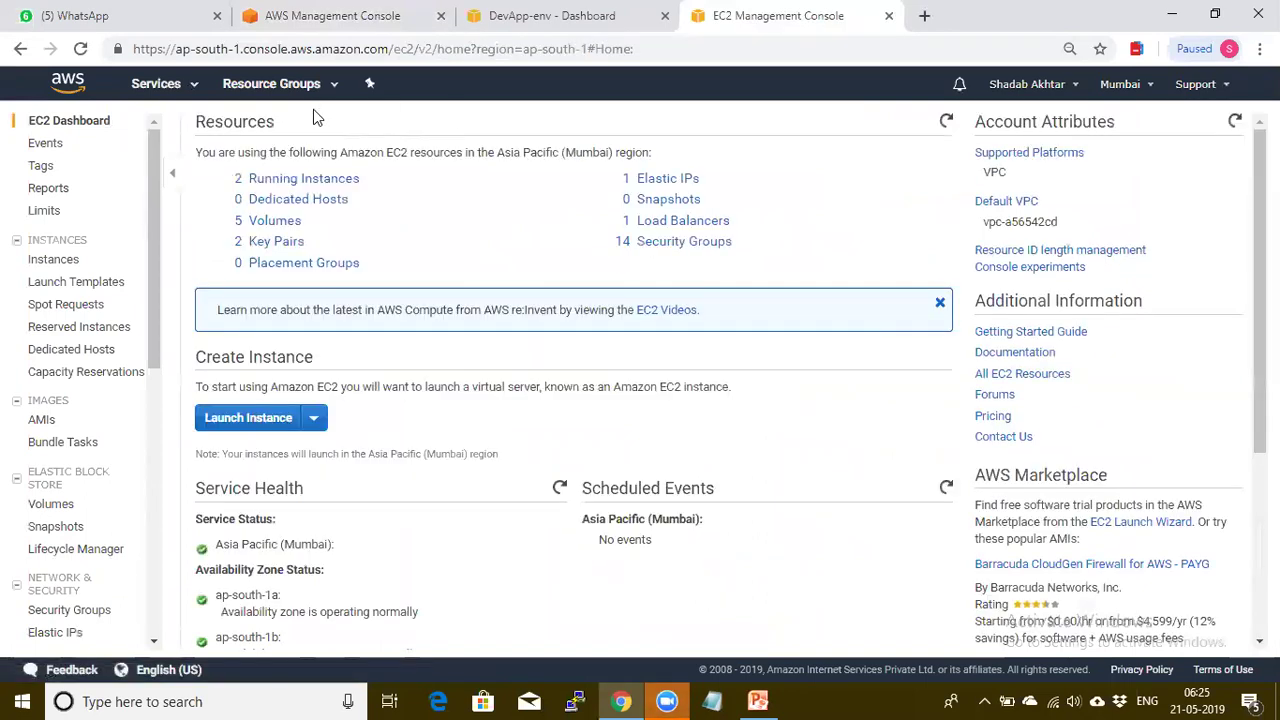
click(281, 186)
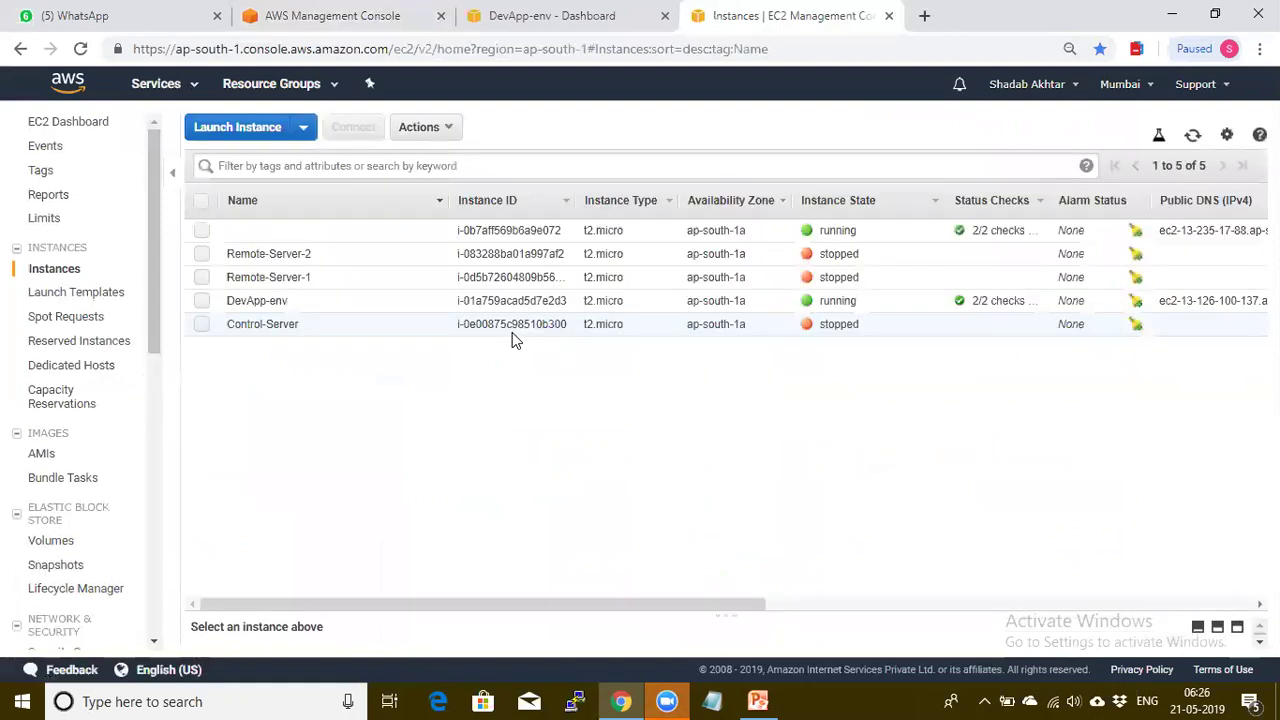
Select the DevApp-env instance and enlarge the details pane to show its description
drag(759, 604, 1247, 604)
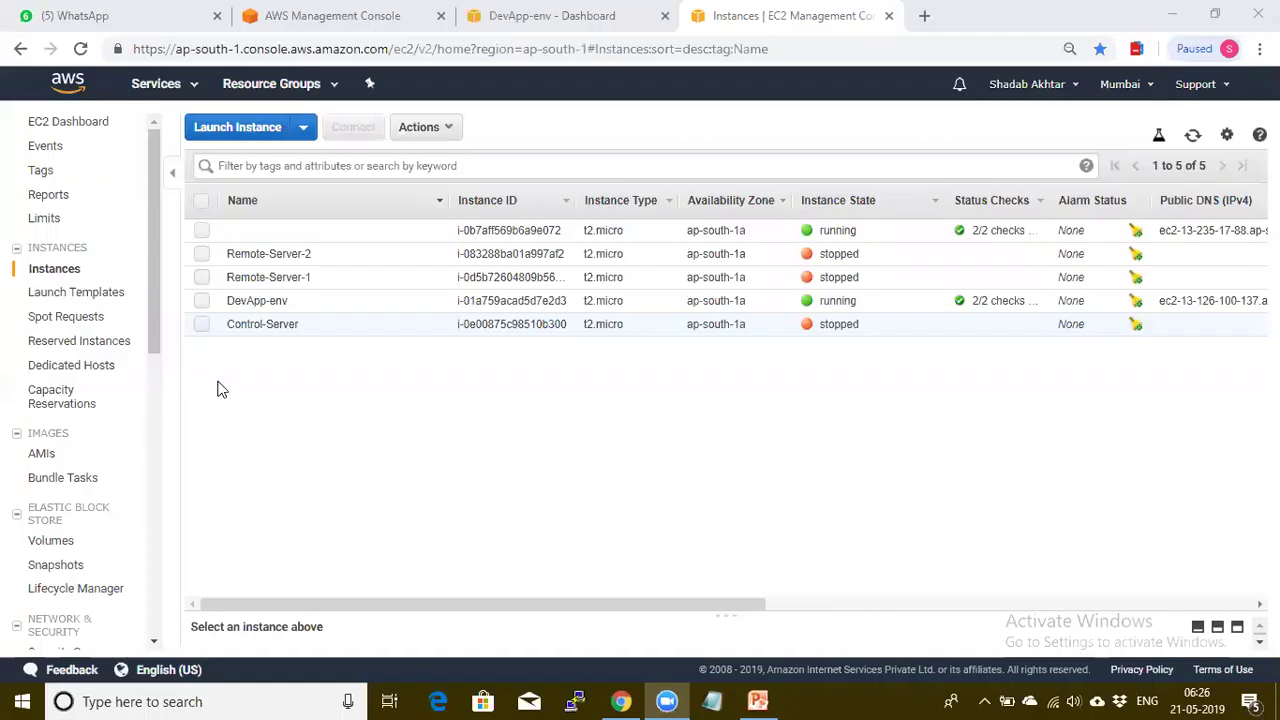
click(201, 301)
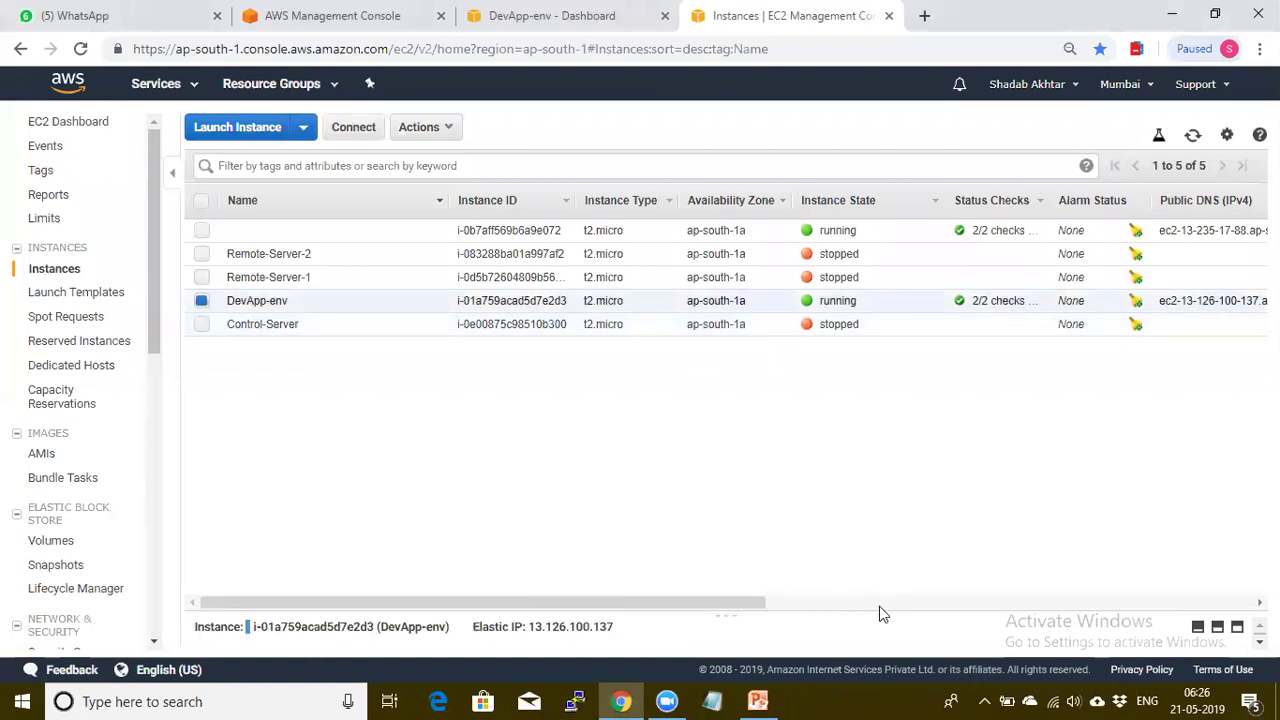
drag(763, 604, 1100, 603)
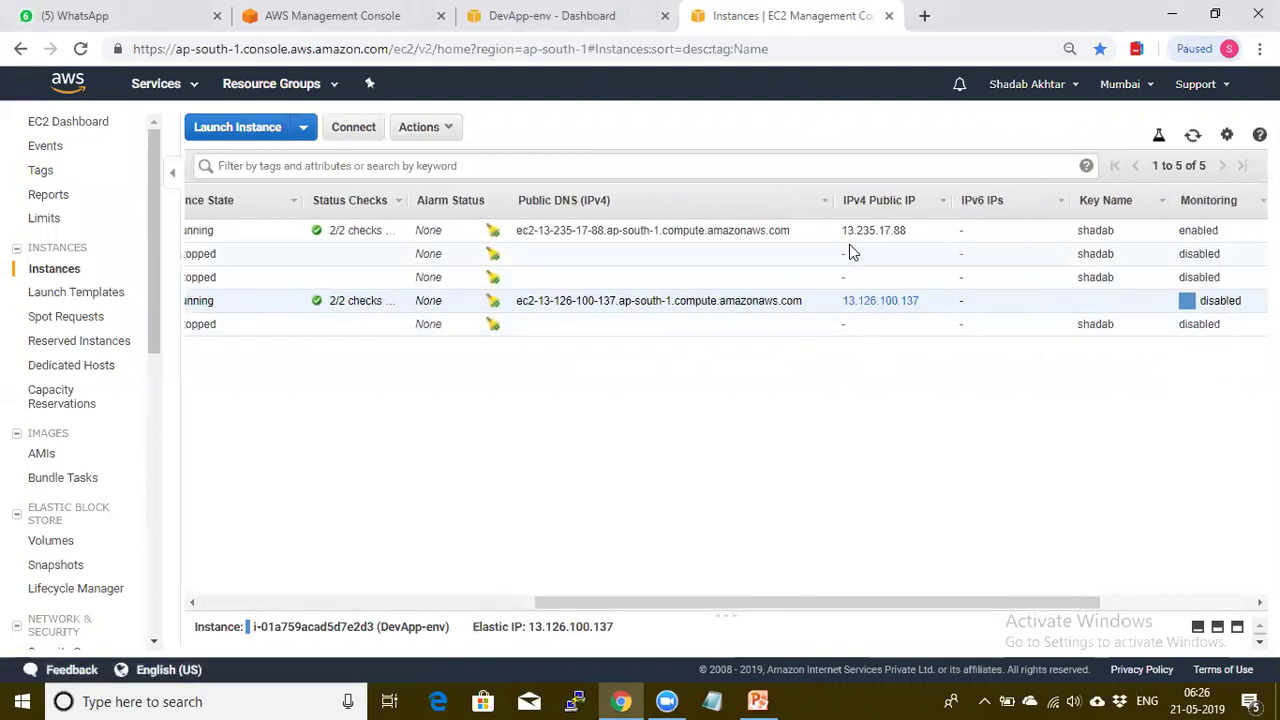
drag(843, 230, 909, 234)
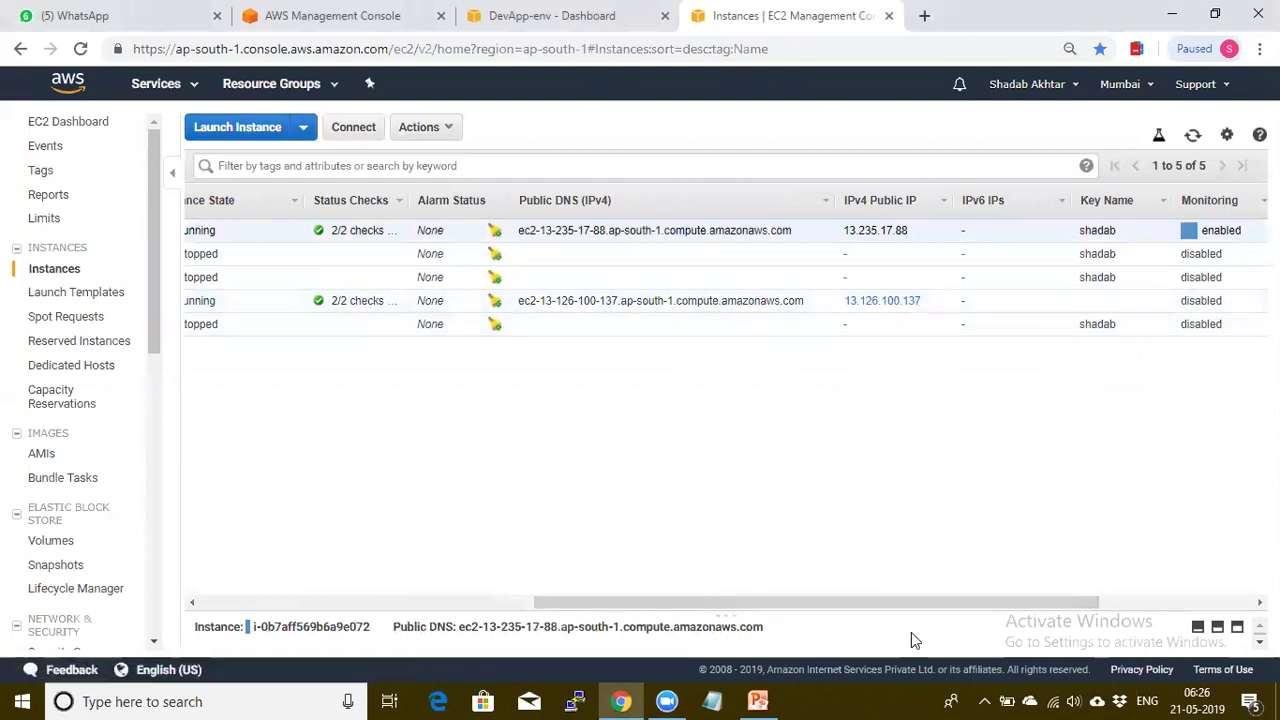
drag(939, 604, 673, 604)
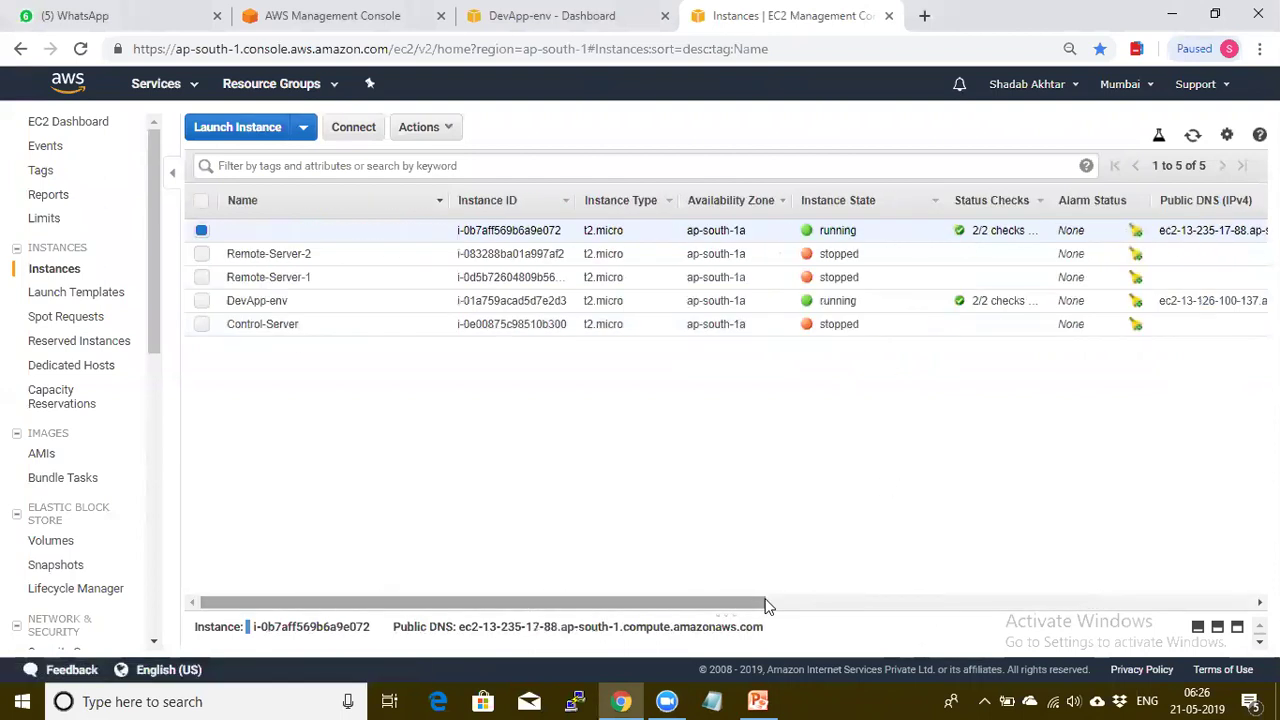
click(201, 300)
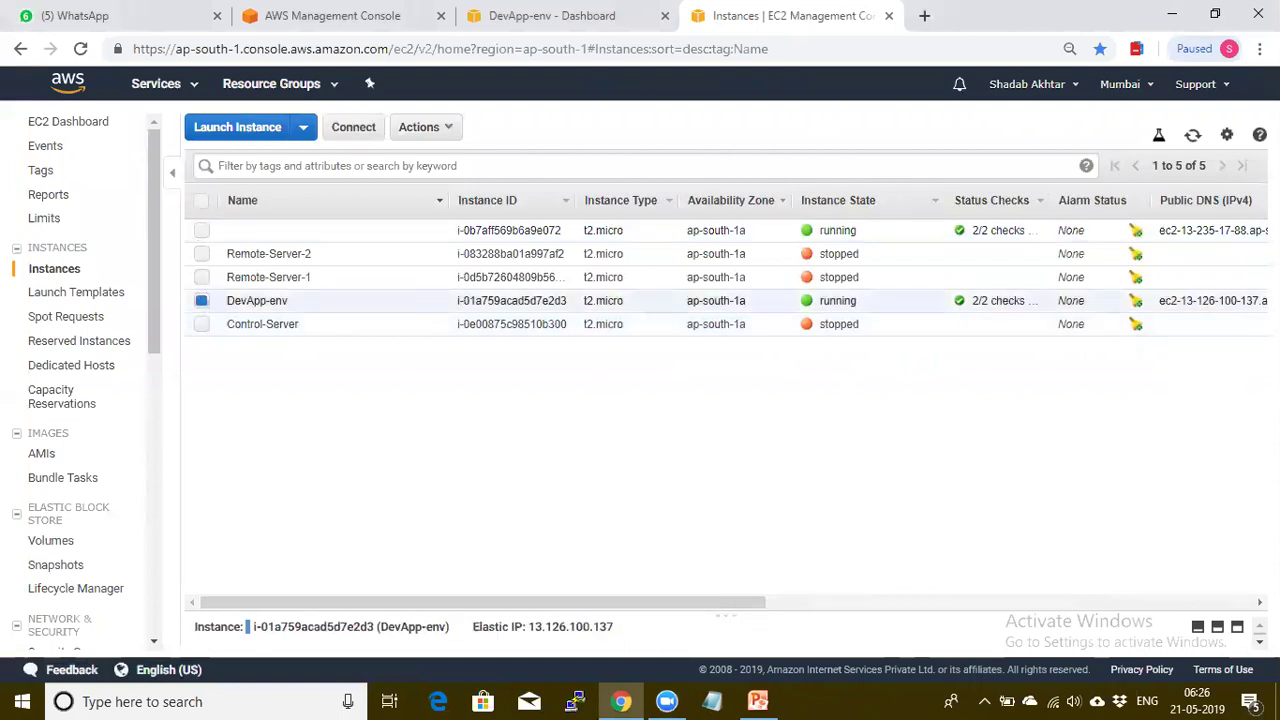
Highlight the instance's Elastic IP 13.126.100.137, scan its columns, then go to Console Home
click(1237, 618)
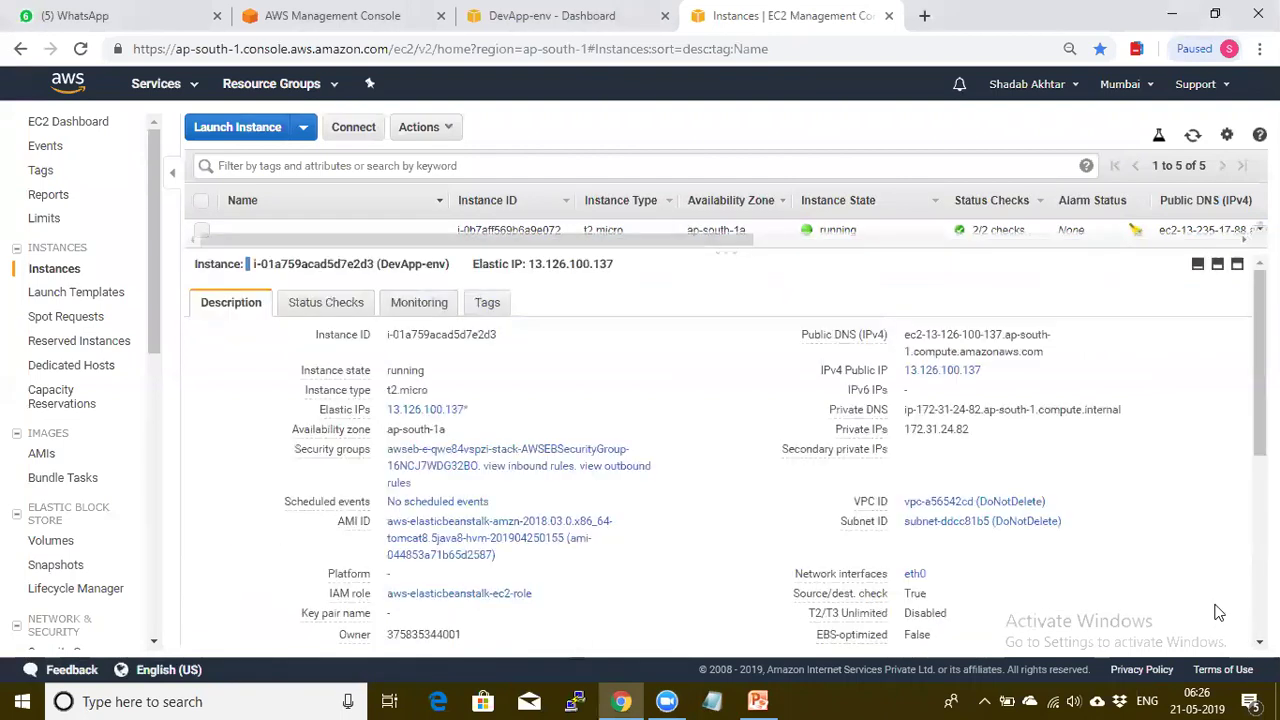
drag(528, 263, 628, 266)
click(660, 315)
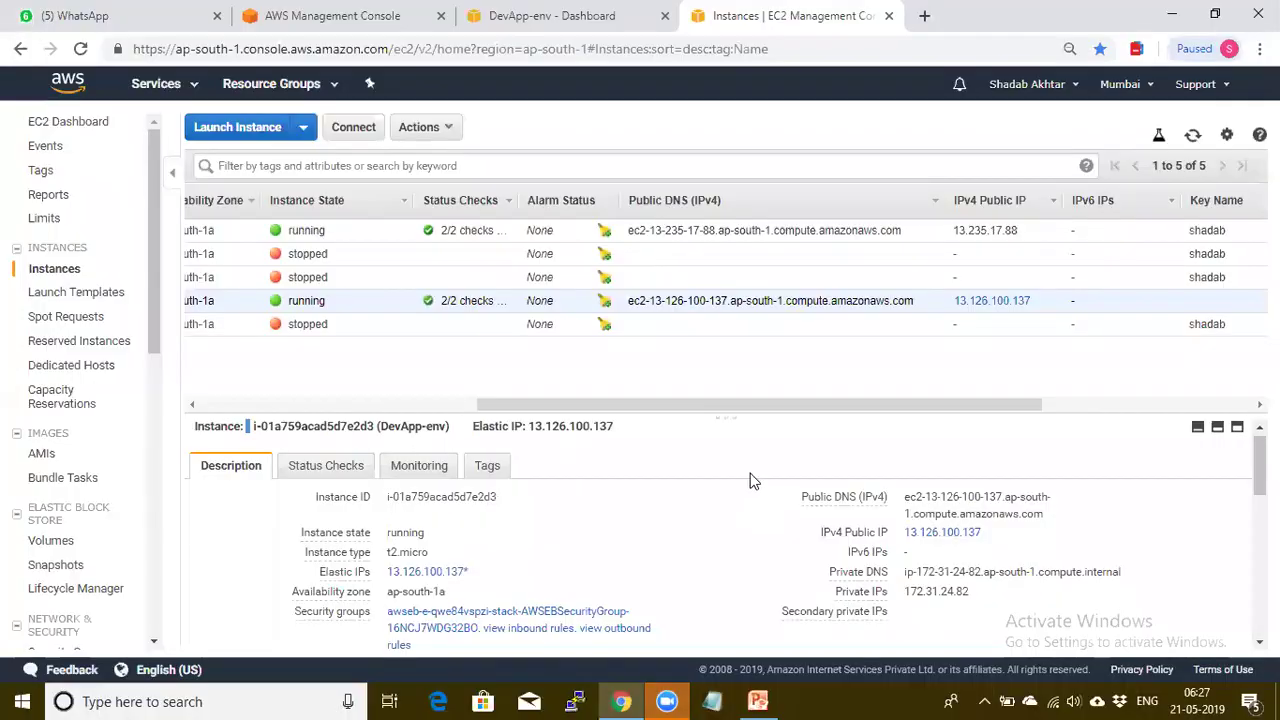
drag(791, 403, 1163, 424)
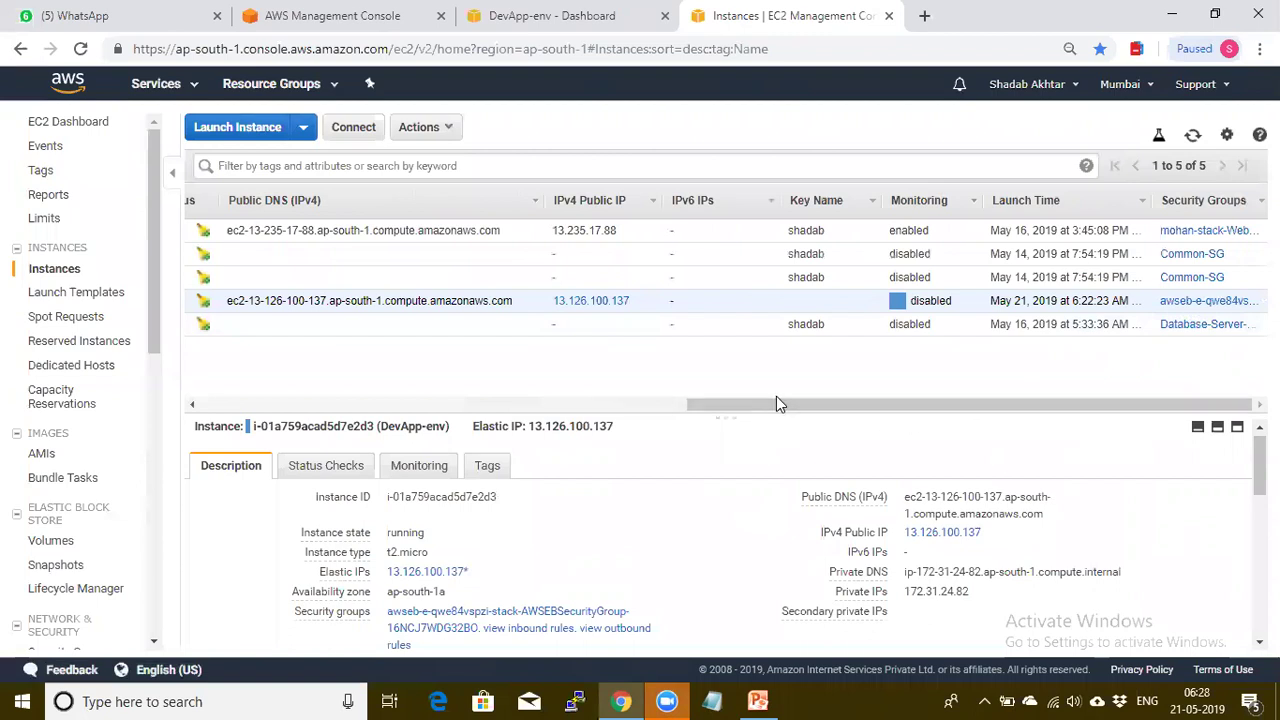
click(68, 81)
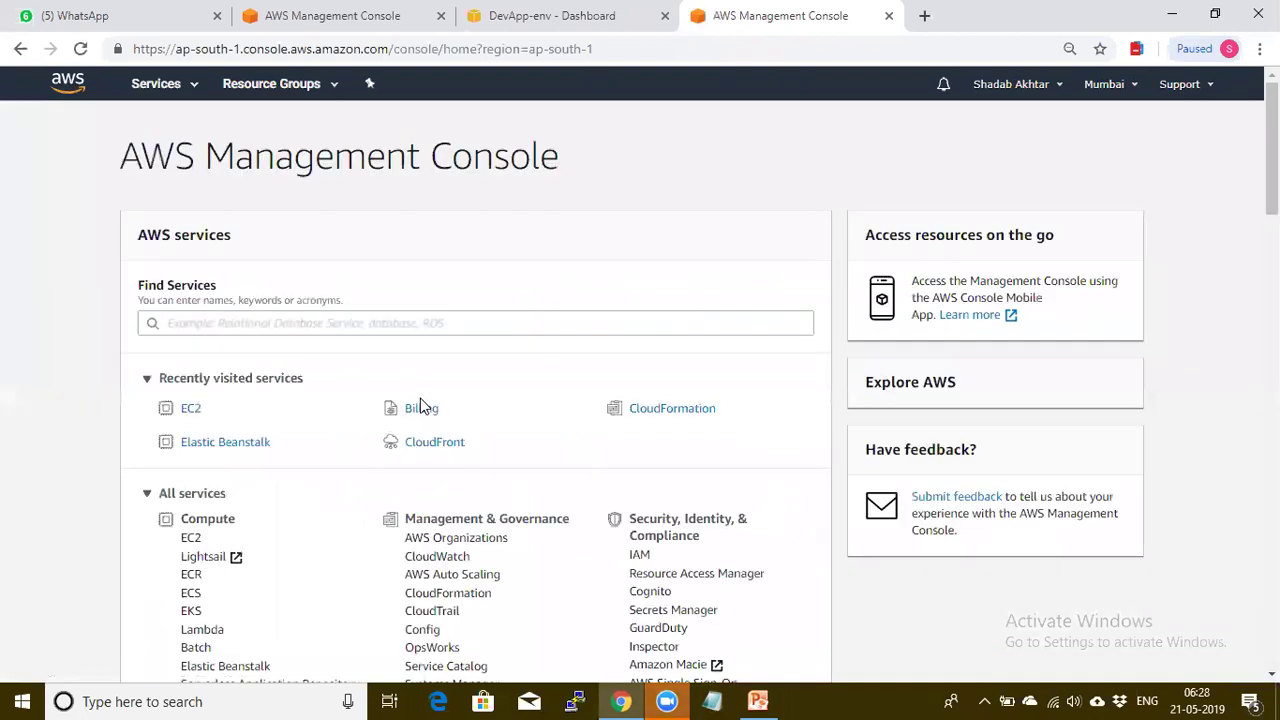
Open S3, view the elasticbeanstalk-ap-south-1 bucket's properties, then return to the DevApp-env dashboard
scroll(420, 405, down, 5)
click(187, 242)
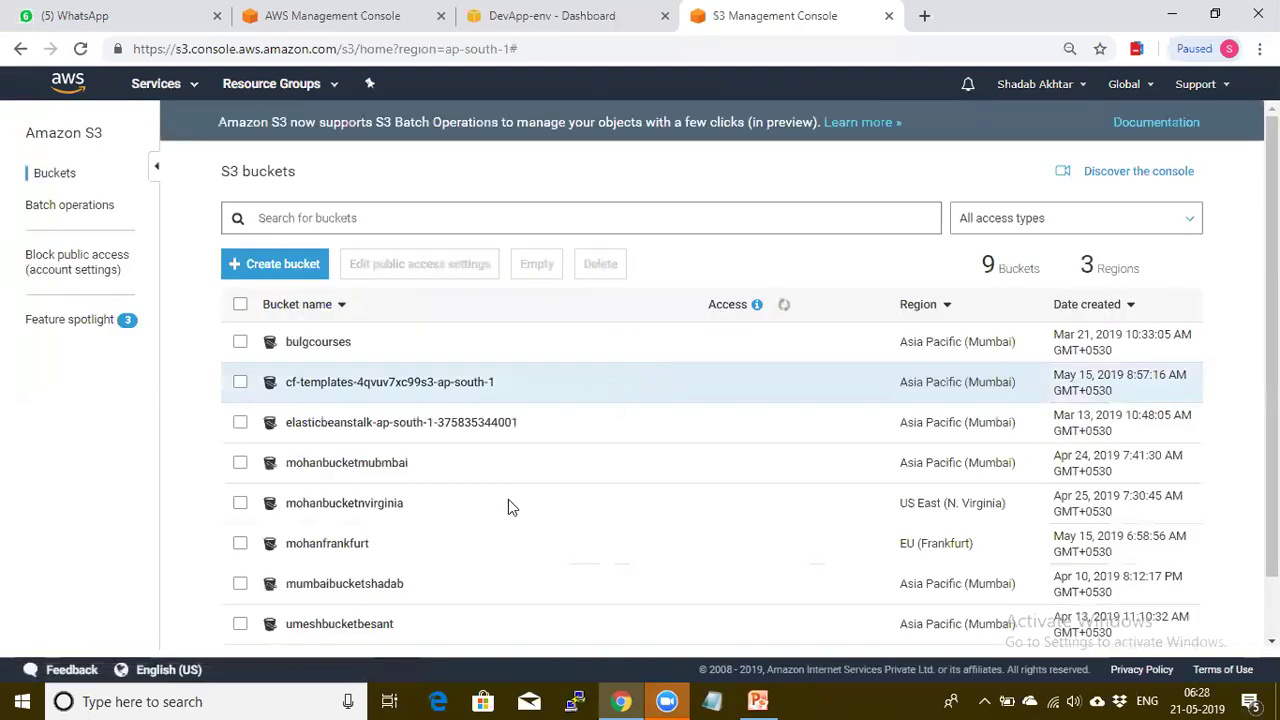
scroll(612, 495, down, 1)
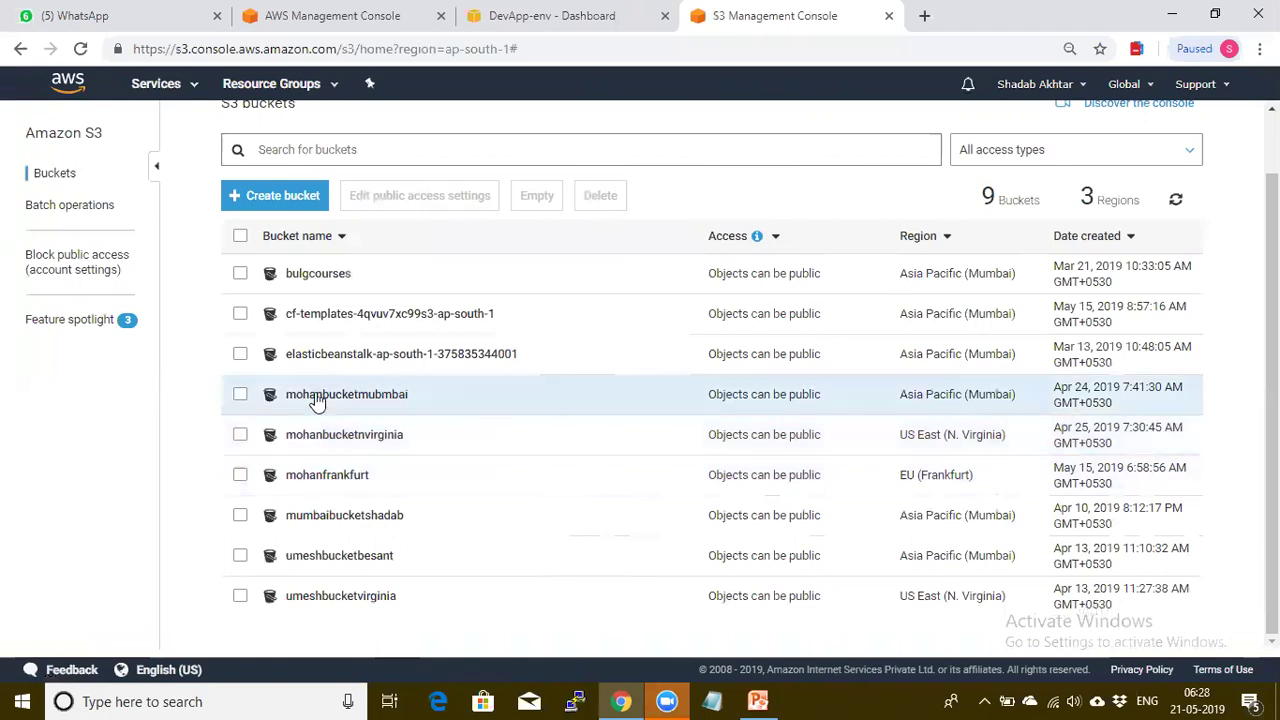
click(240, 356)
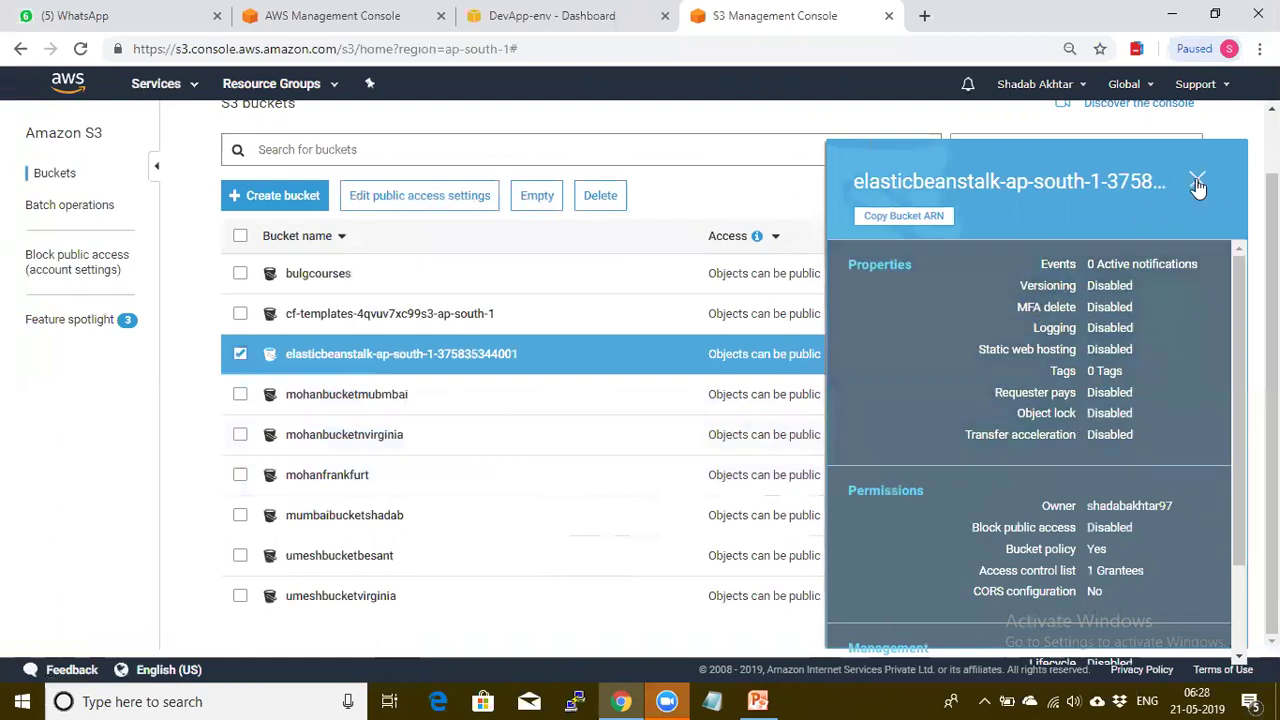
click(1198, 179)
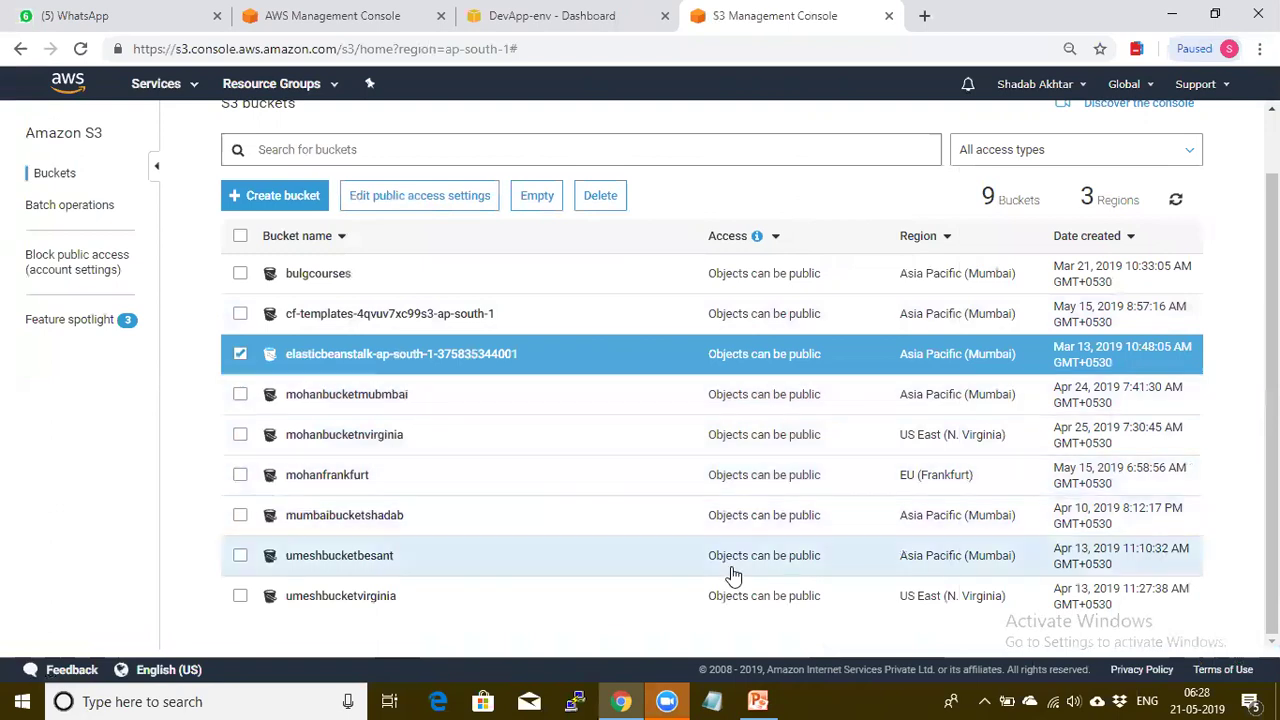
key(ctrl+shift+Tab)
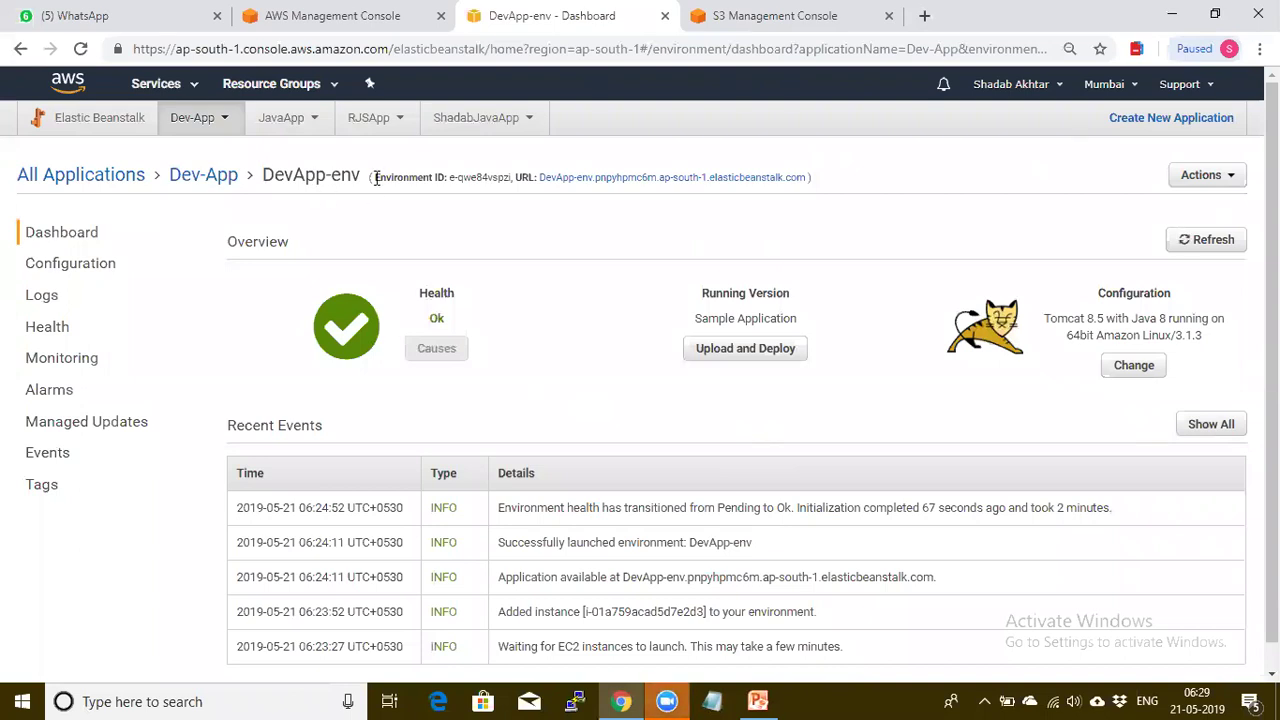
Highlight the DevApp-env Environment ID, then bring up its Configuration overview
drag(373, 172, 505, 177)
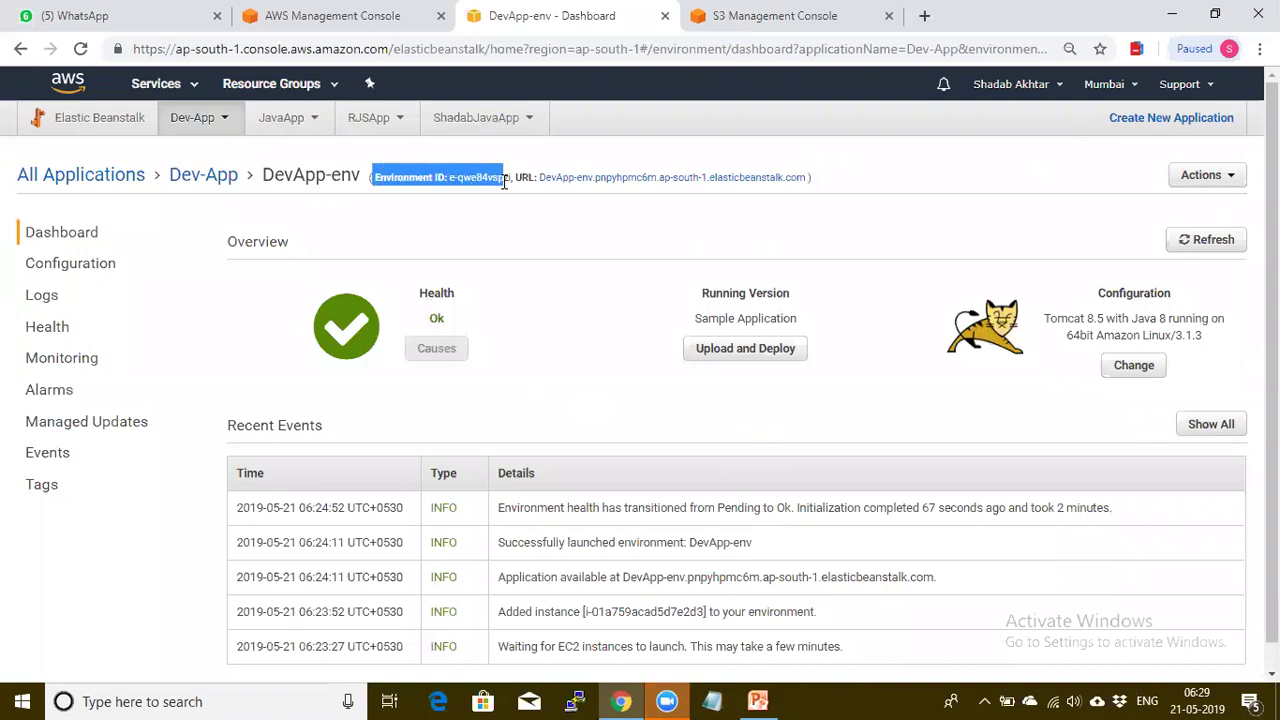
click(521, 228)
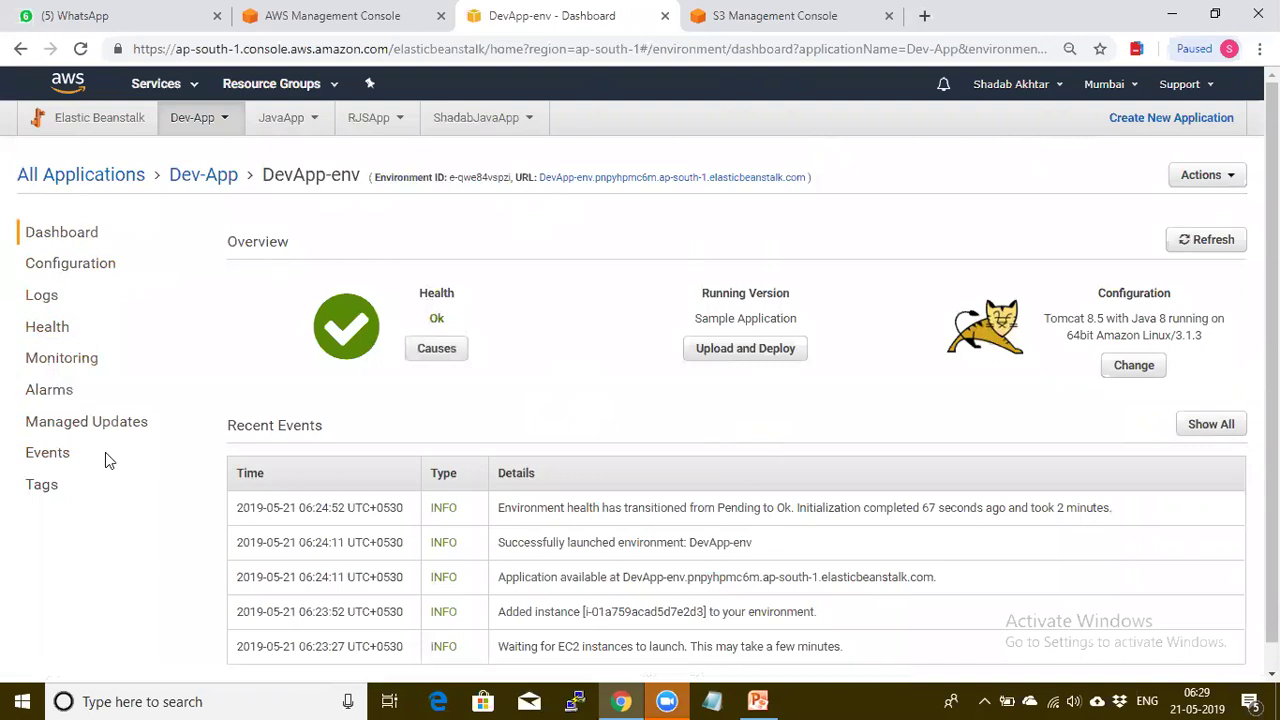
click(87, 272)
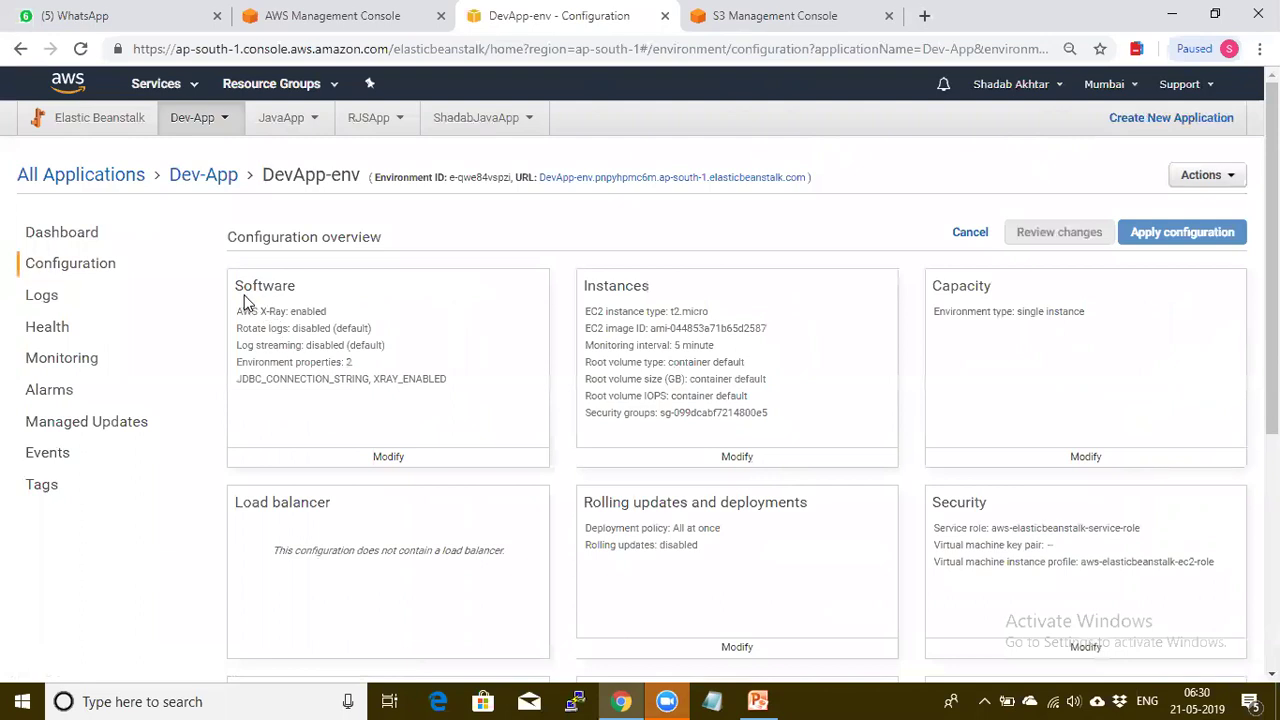
Highlight the Software, Instances, EC2 instance type and Monitoring interval settings, then go to Logs
drag(236, 286, 320, 292)
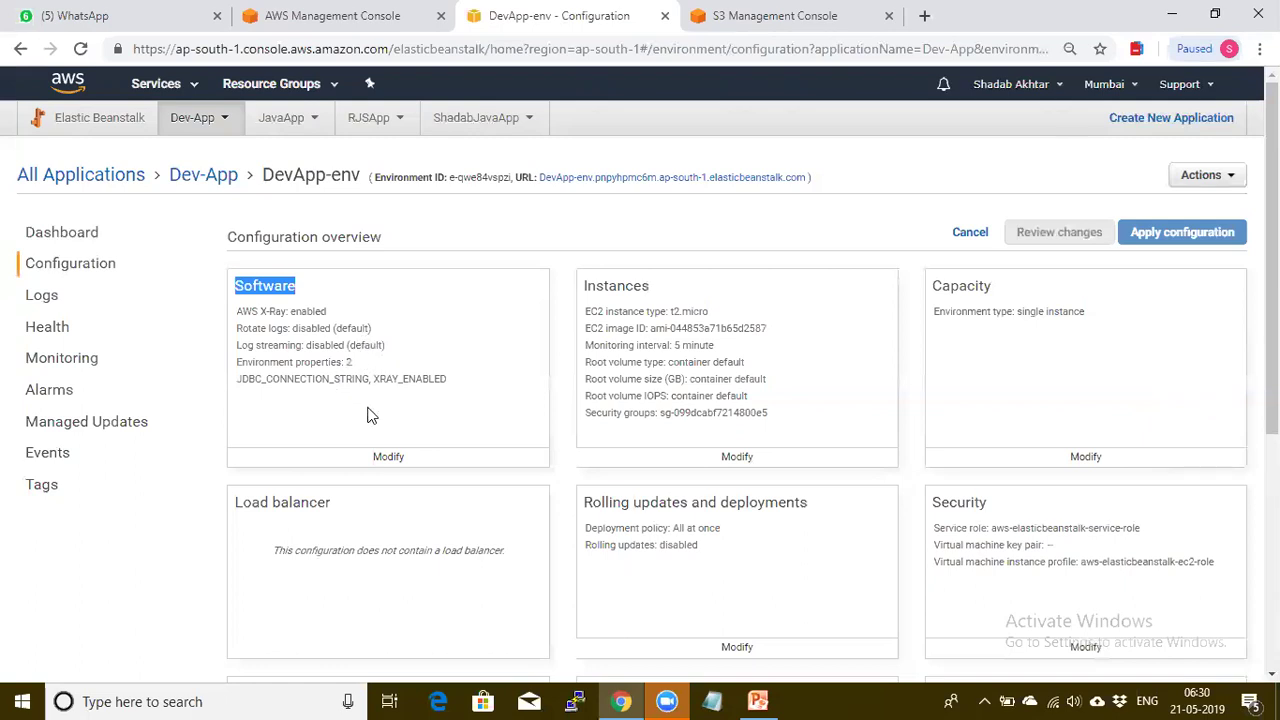
drag(584, 286, 627, 286)
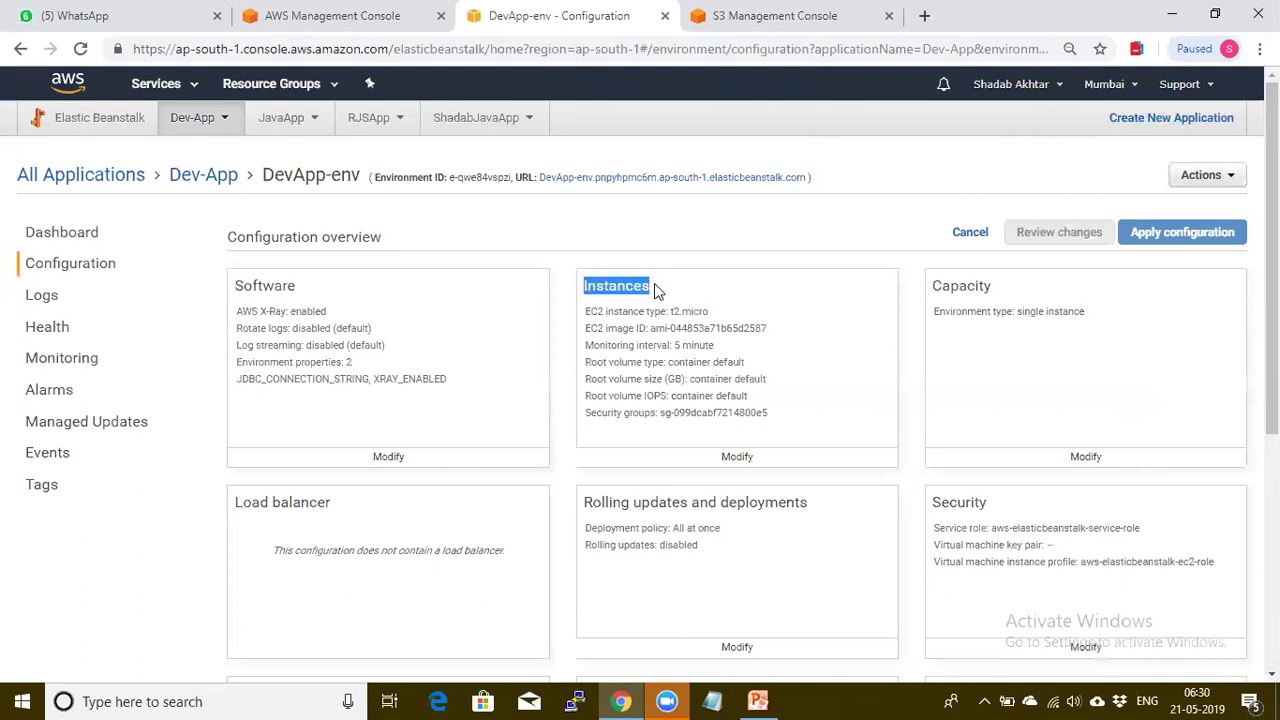
drag(585, 311, 697, 312)
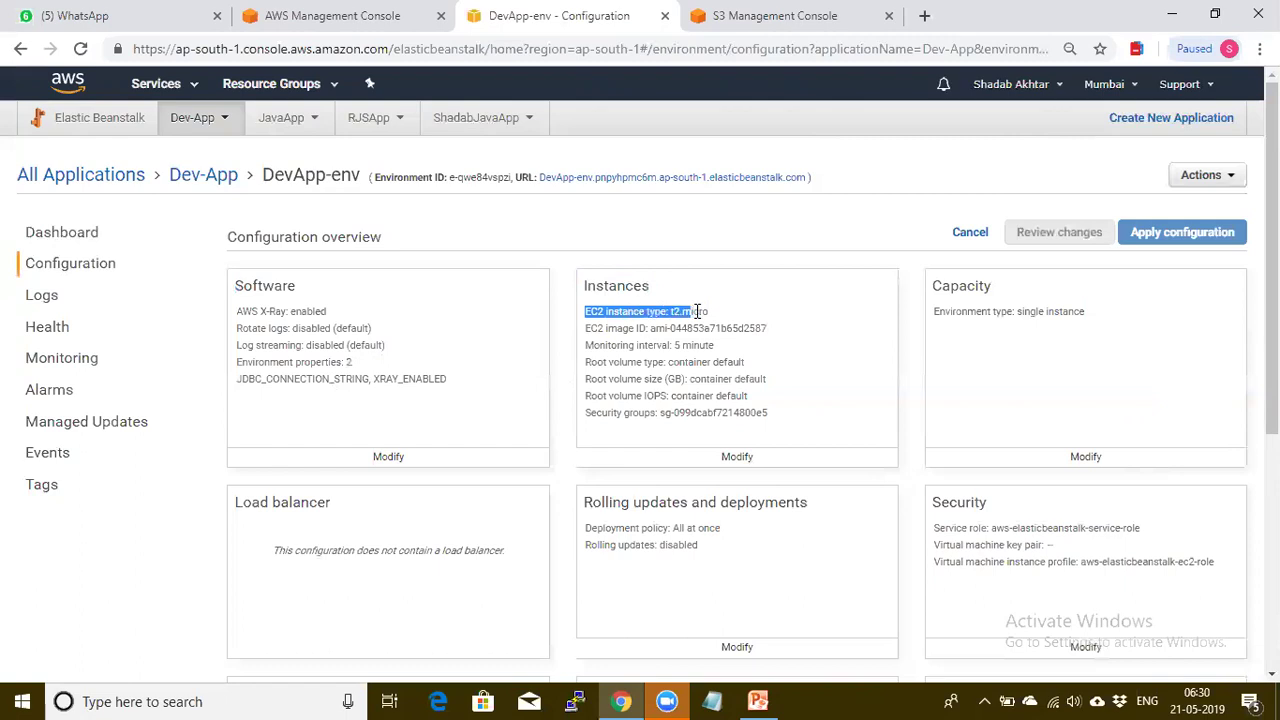
click(759, 302)
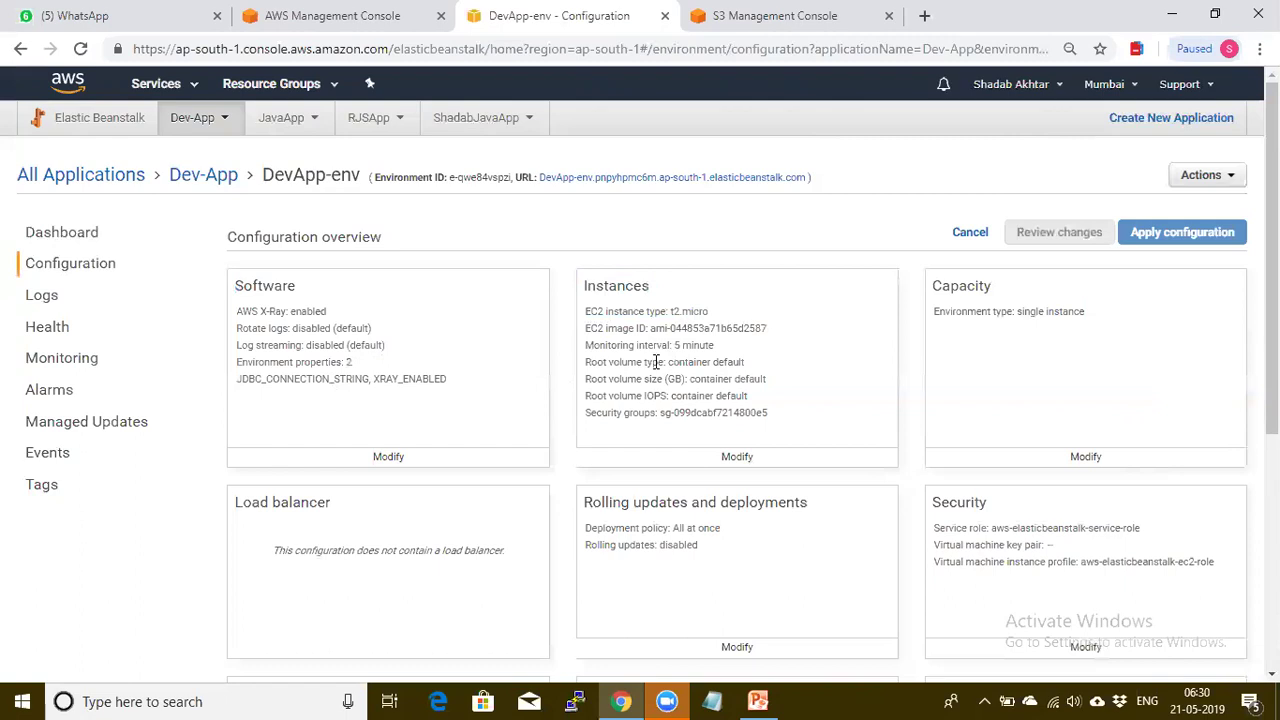
drag(586, 346, 697, 344)
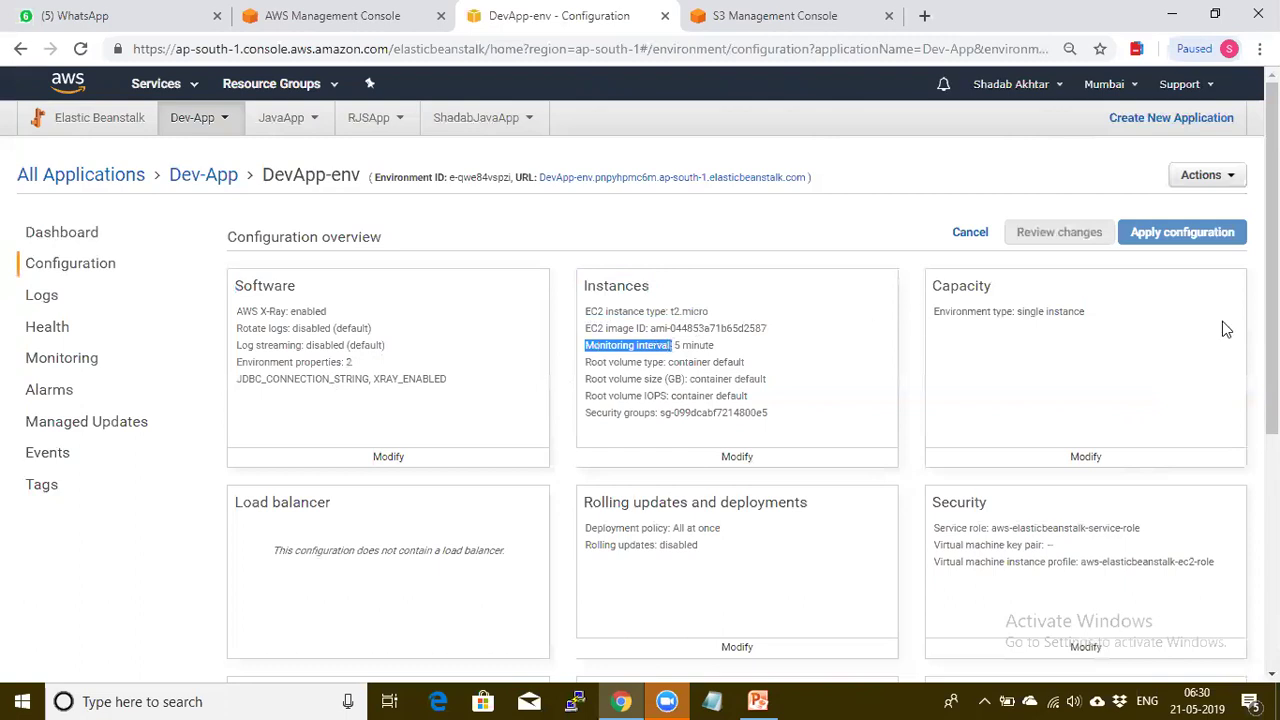
scroll(640, 372, down, 3)
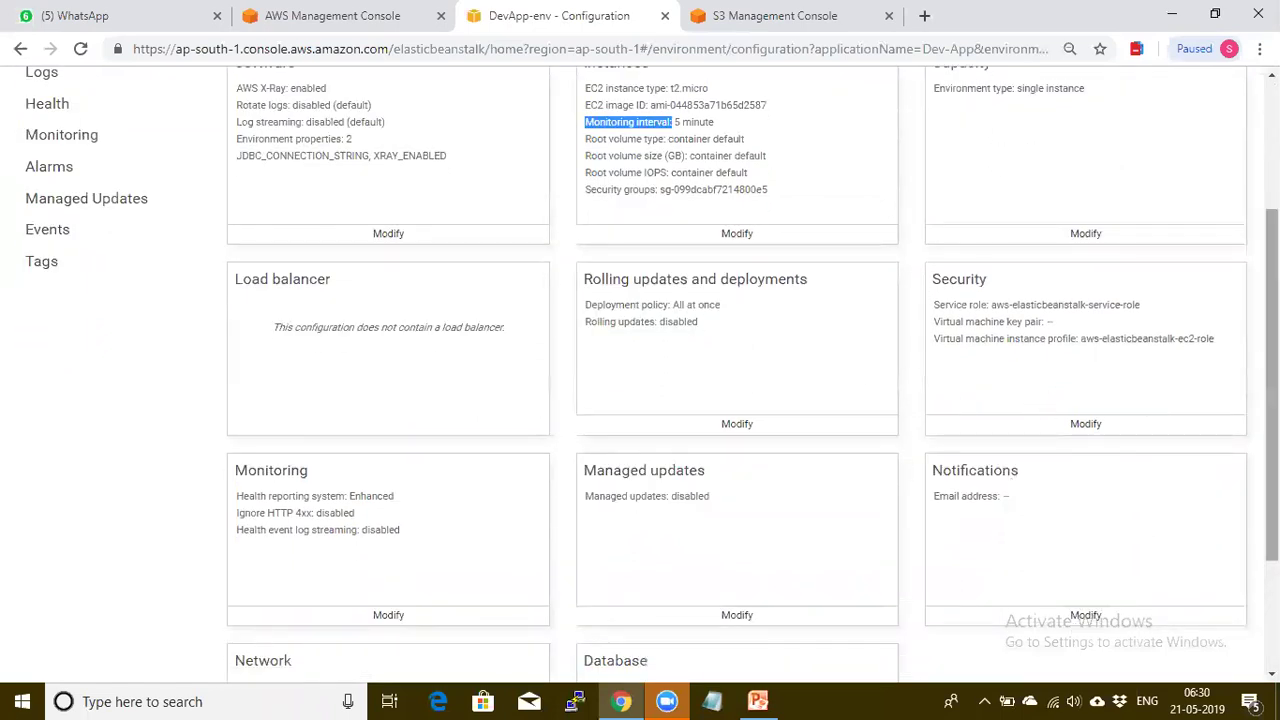
scroll(1270, 380, down, 2)
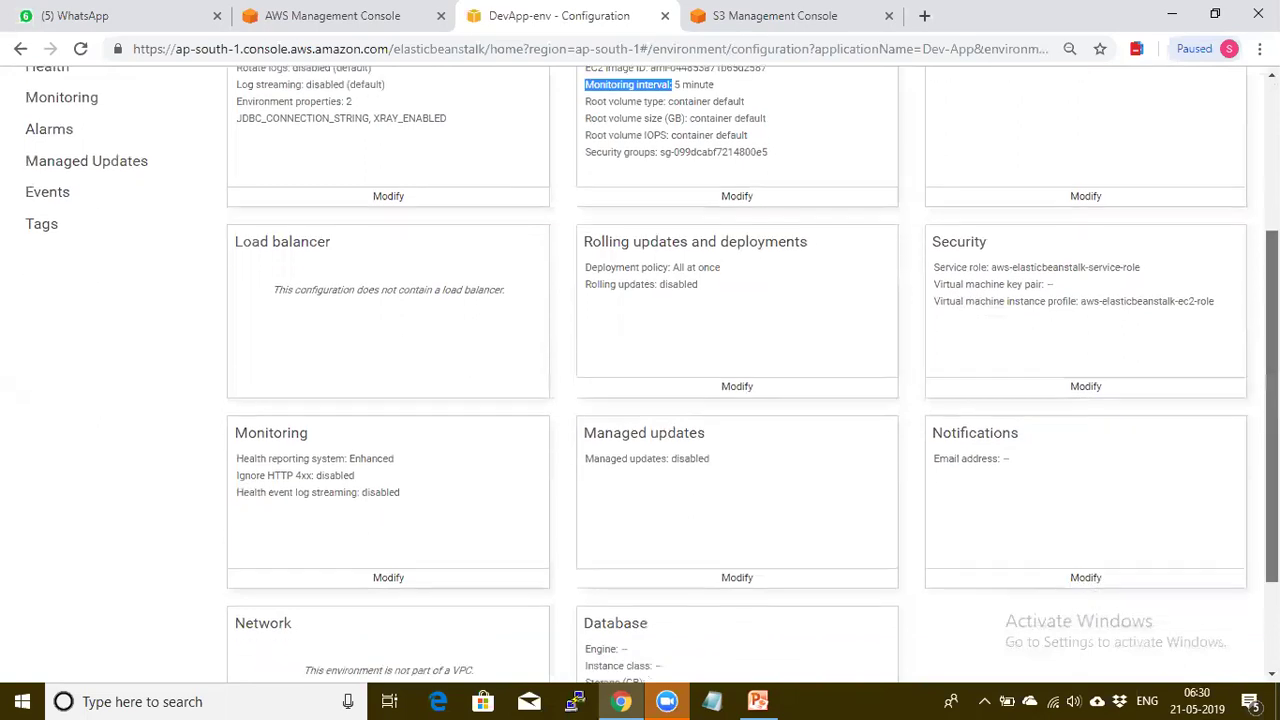
scroll(1270, 380, up, 2)
scroll(1270, 380, up, 2)
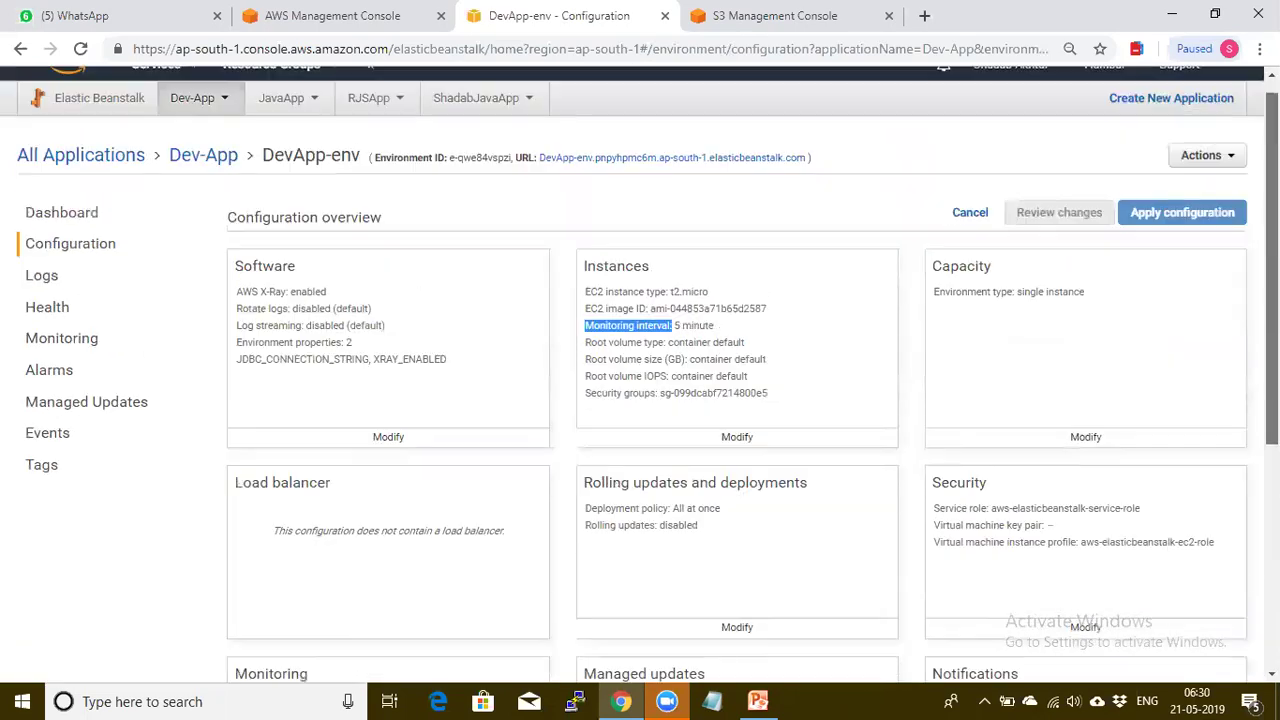
click(45, 278)
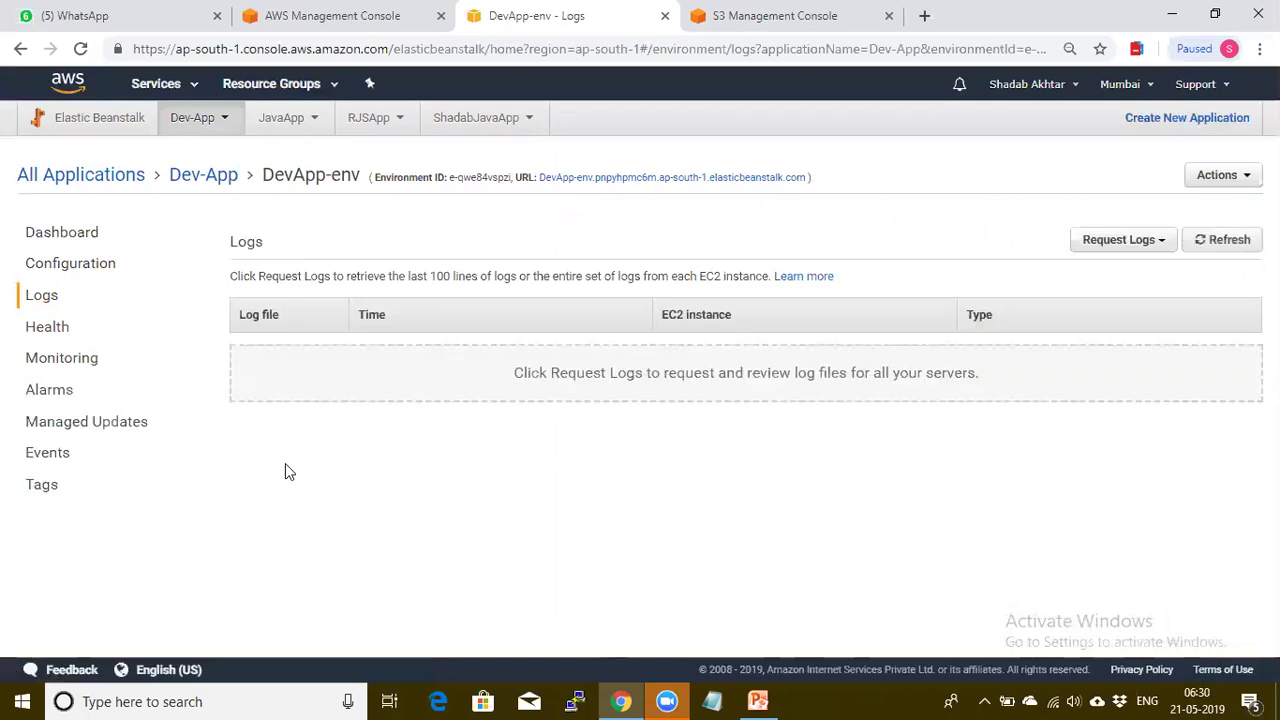
View DevApp-env's Health overview and scroll through its Monitoring charts
click(52, 329)
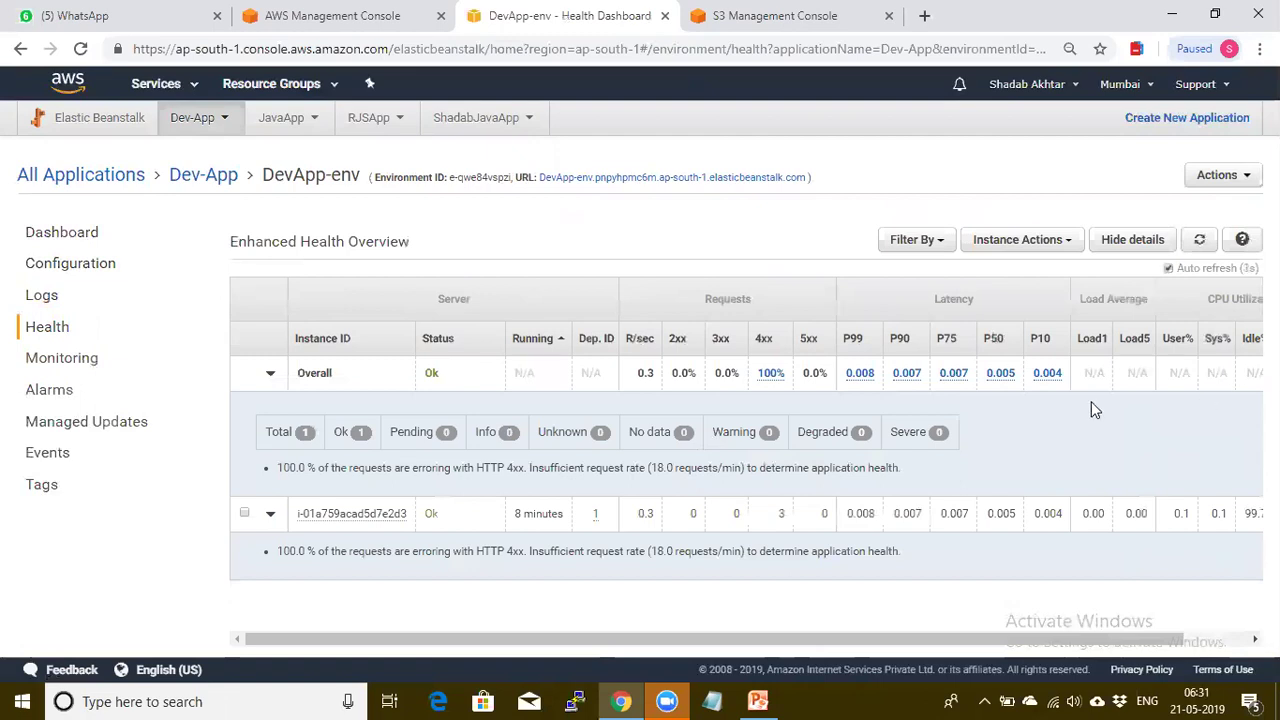
click(75, 366)
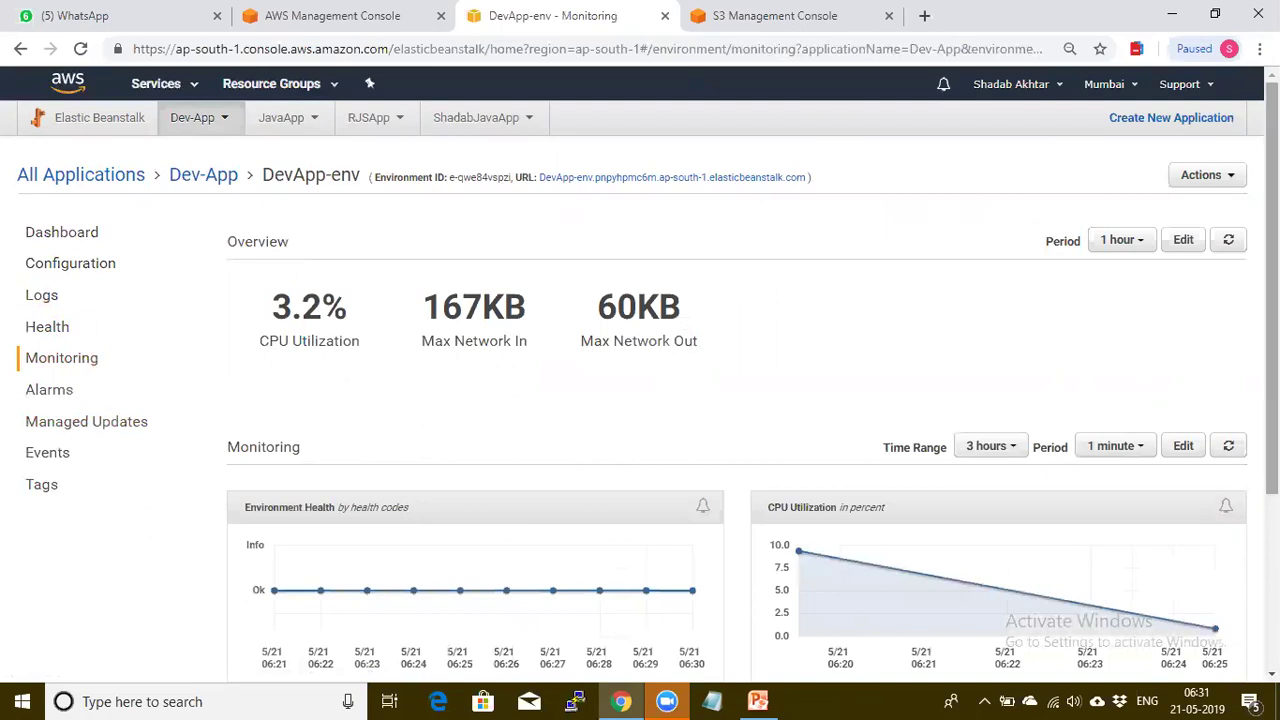
scroll(1272, 300, down, 3)
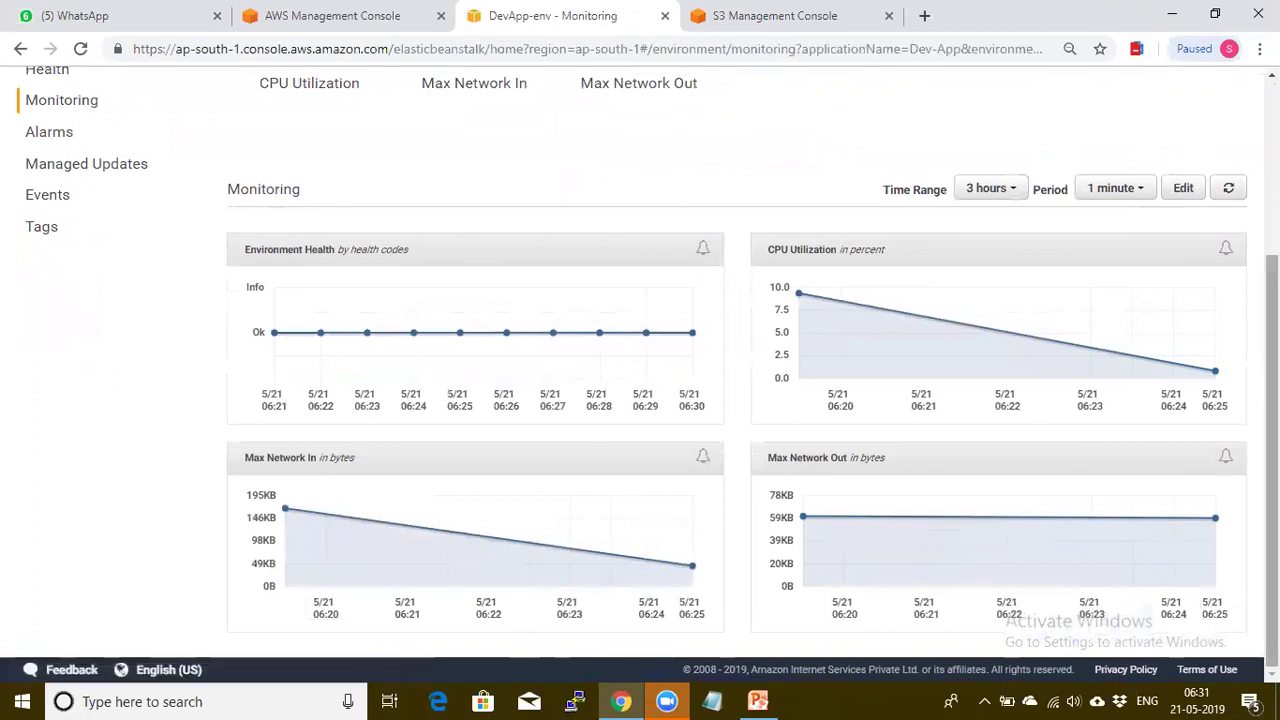
scroll(251, 531, up, 3)
Check the Alarms and Managed Updates pages, opening the environment URL in a background tab
click(43, 350)
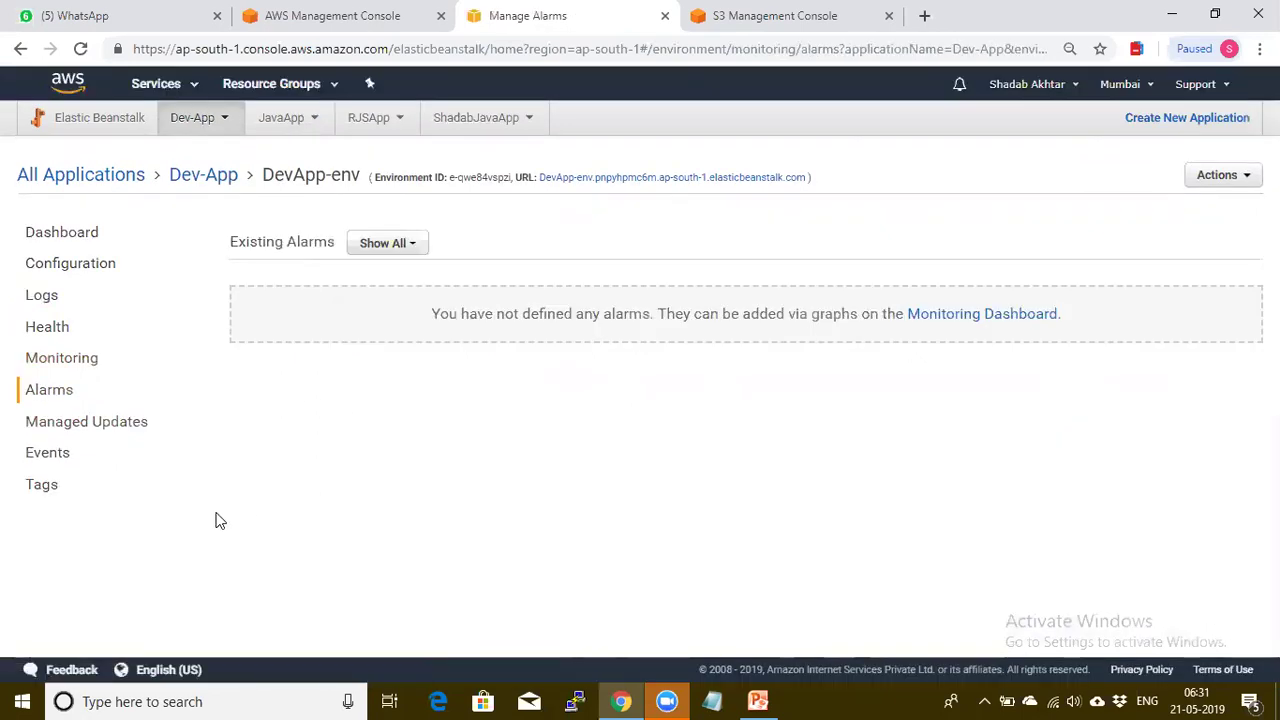
click(98, 428)
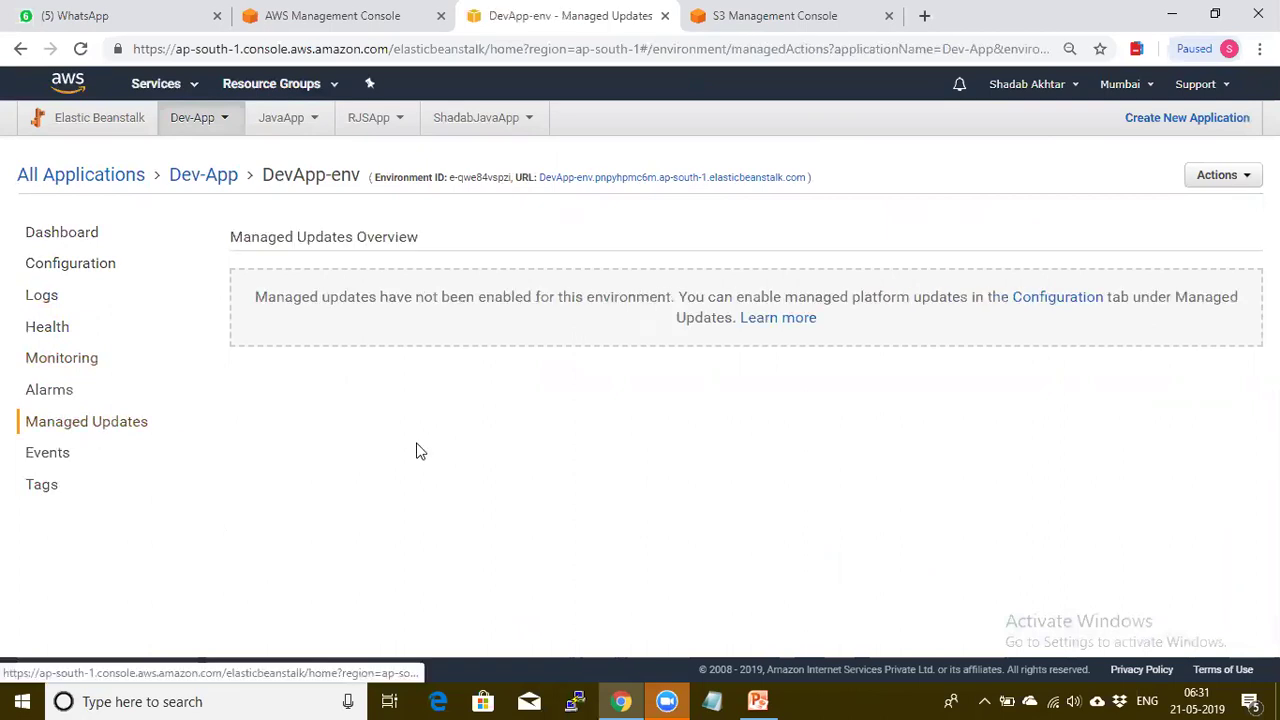
middle_click(632, 185)
View the sample app's Congratulations page, select its URL, then return to the console tab
click(750, 16)
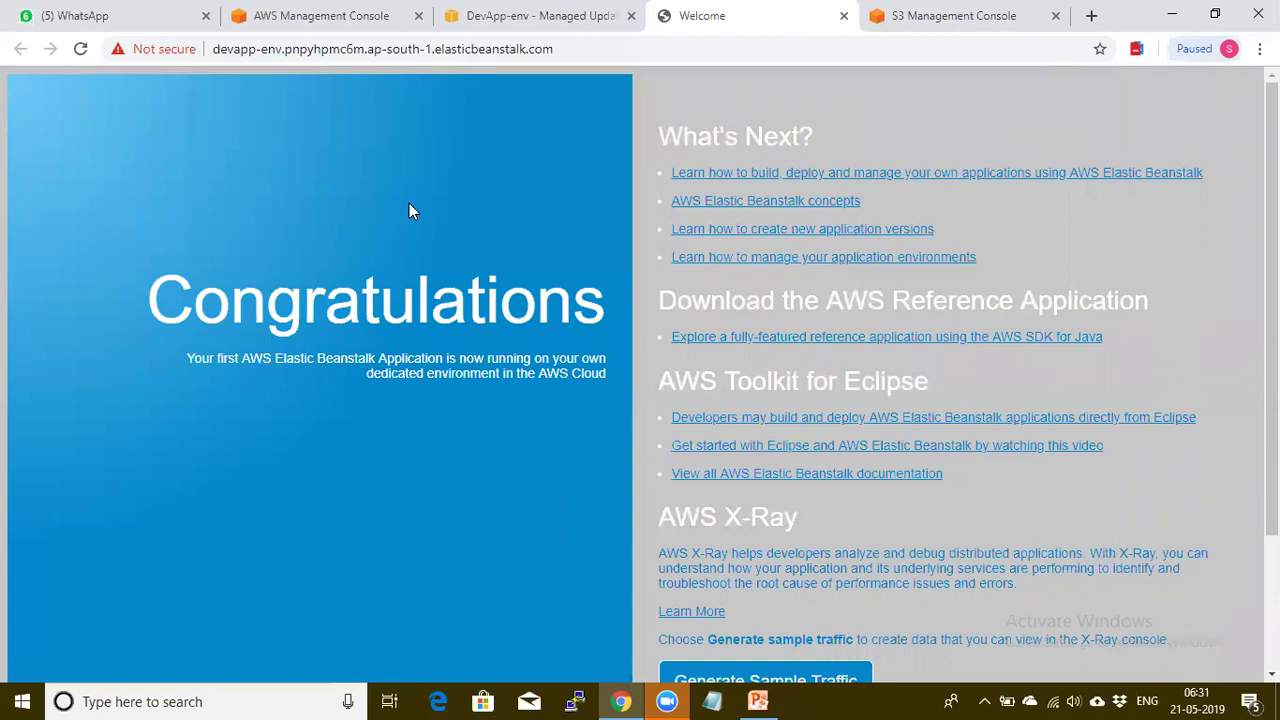
drag(212, 48, 375, 48)
drag(490, 50, 557, 49)
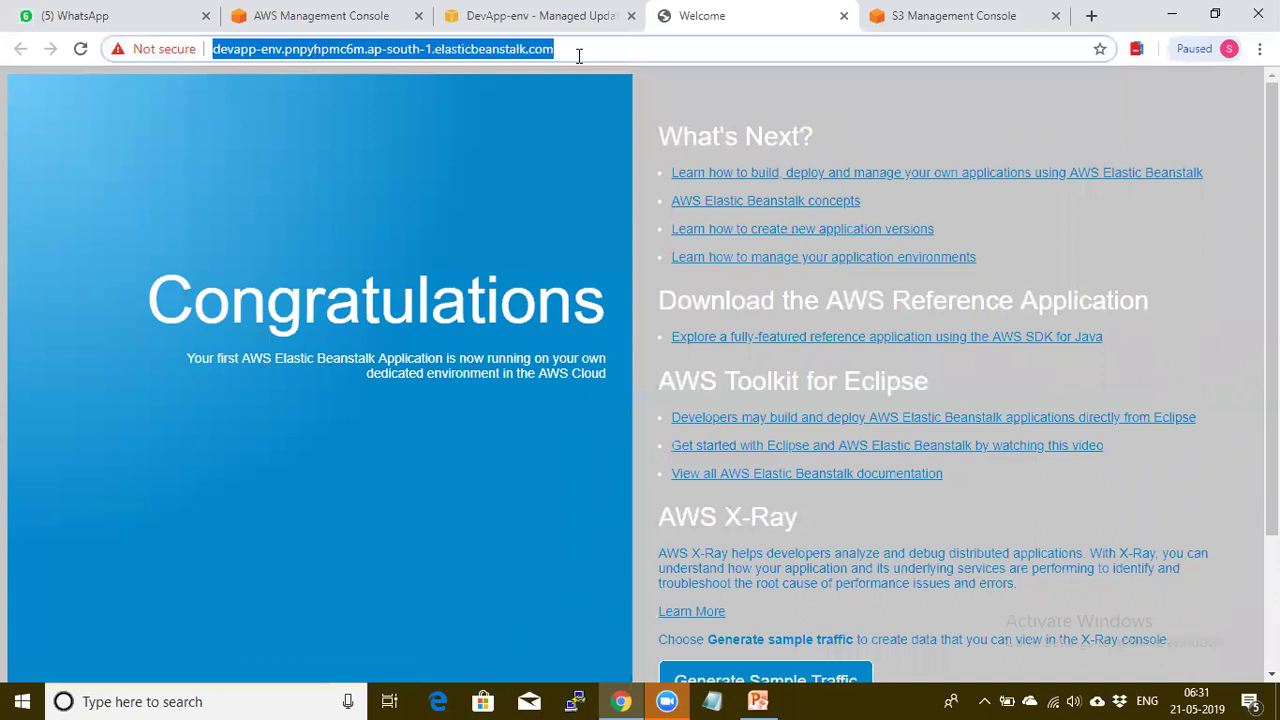
click(588, 54)
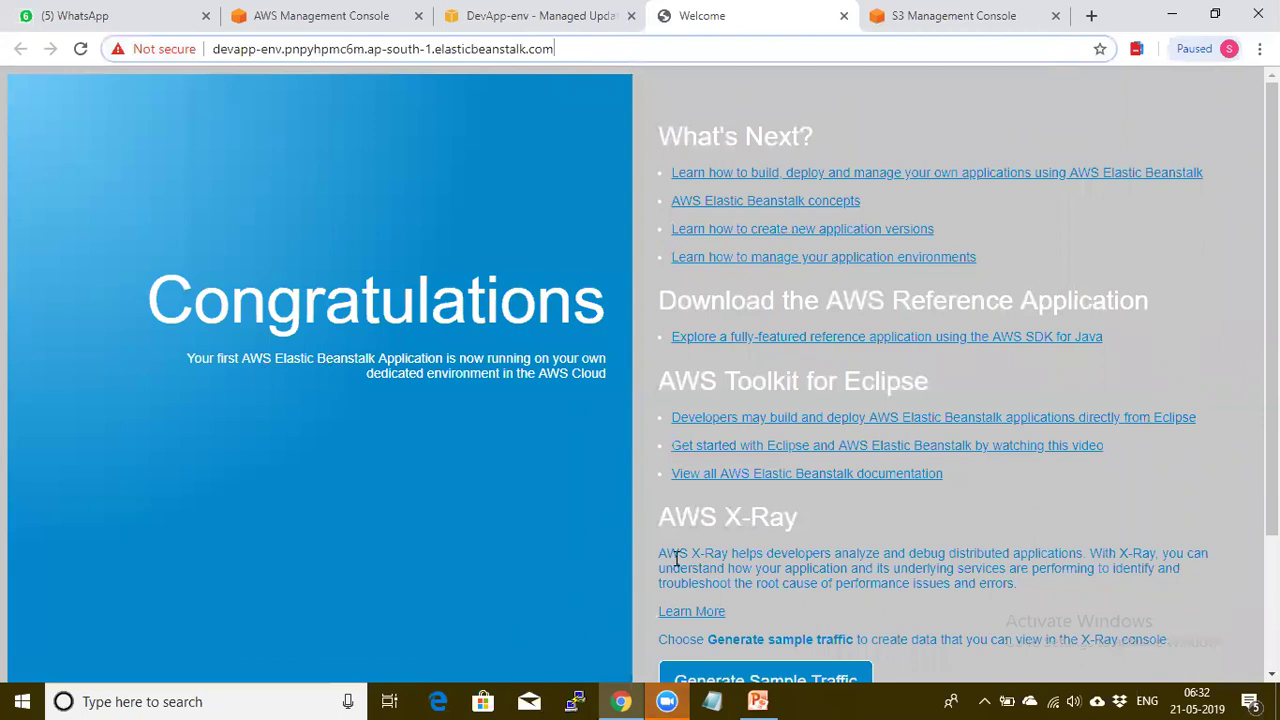
key(ctrl+shift+Tab)
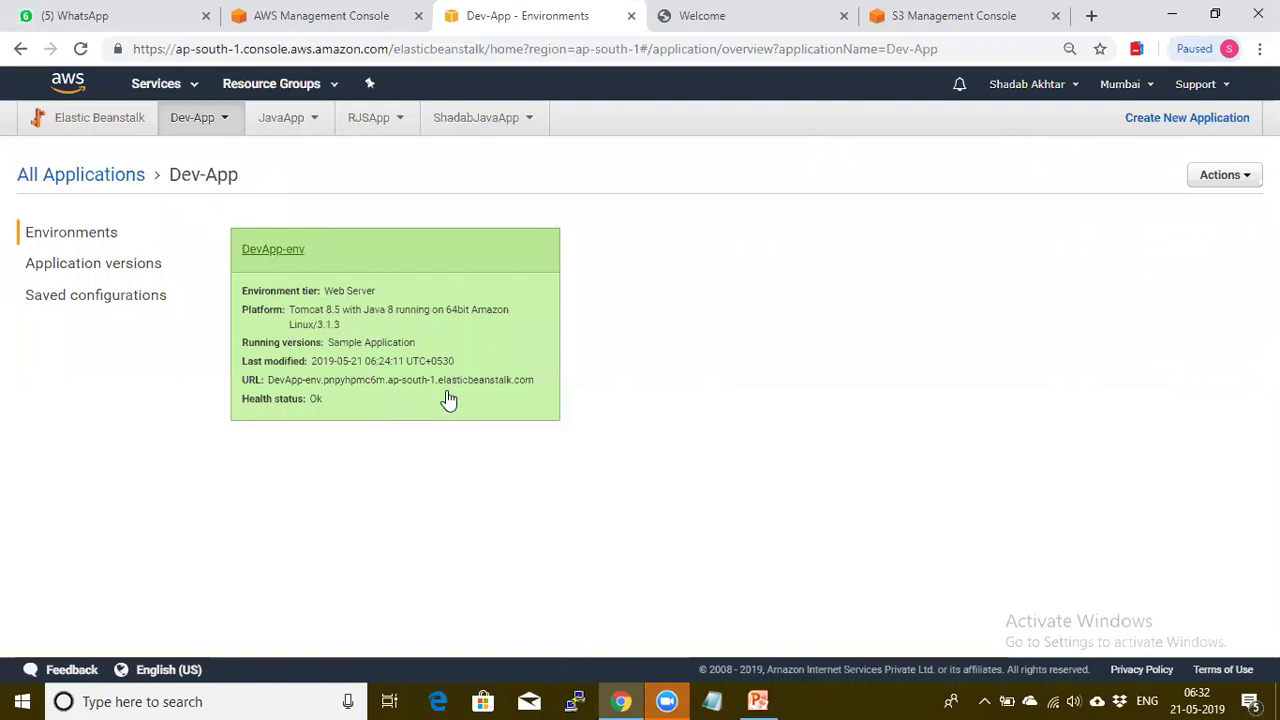
Upload Exampleandlib2.zip to DevApp-env as version Exampleandlib2 and deploy it
click(260, 250)
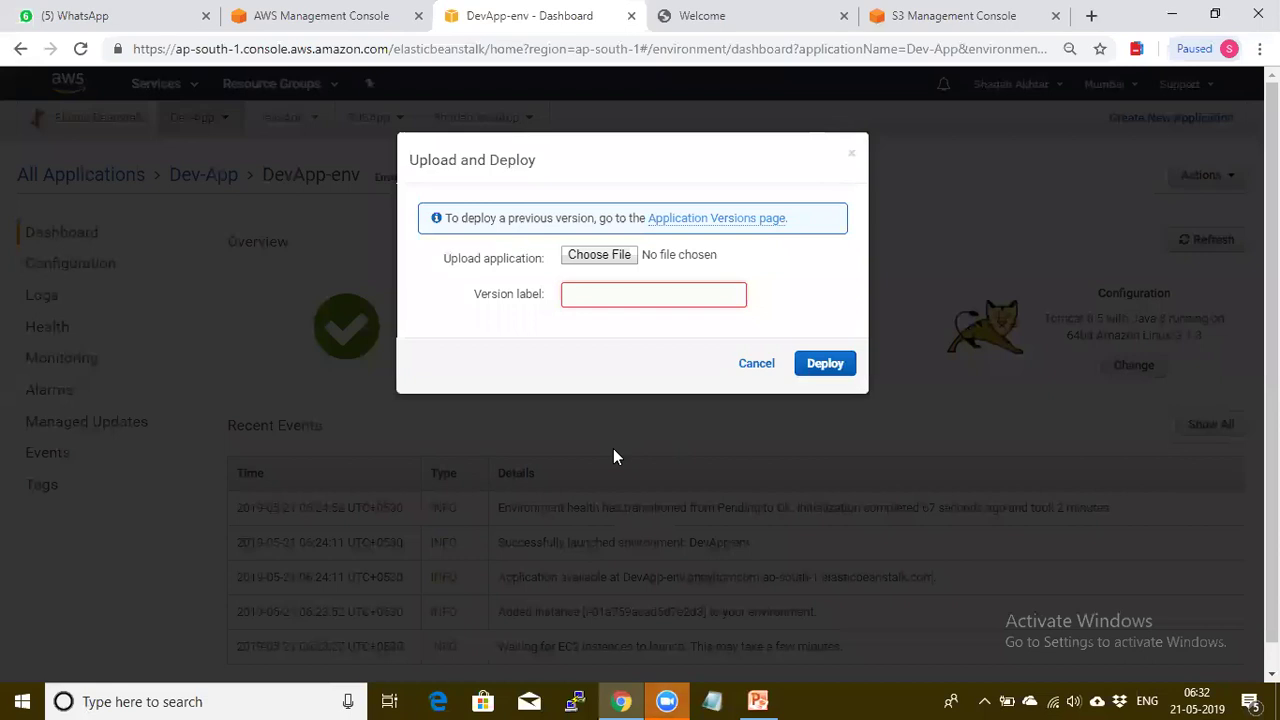
click(594, 258)
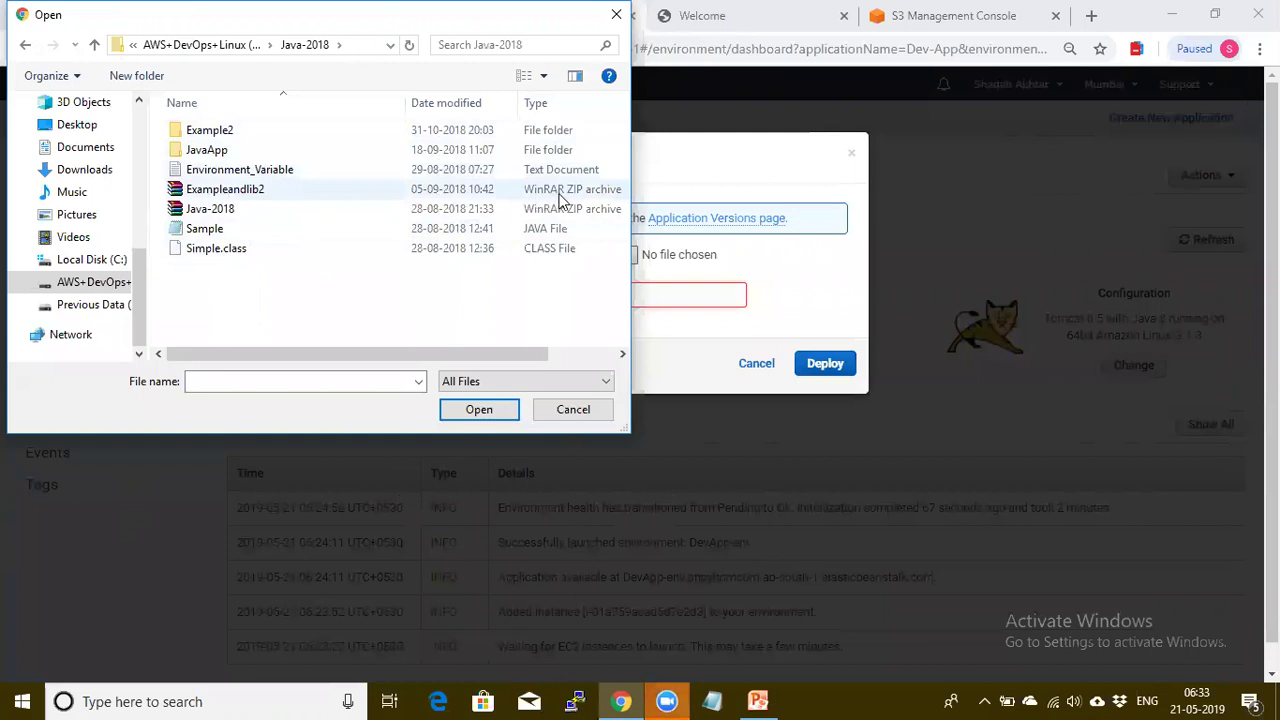
double_click(268, 189)
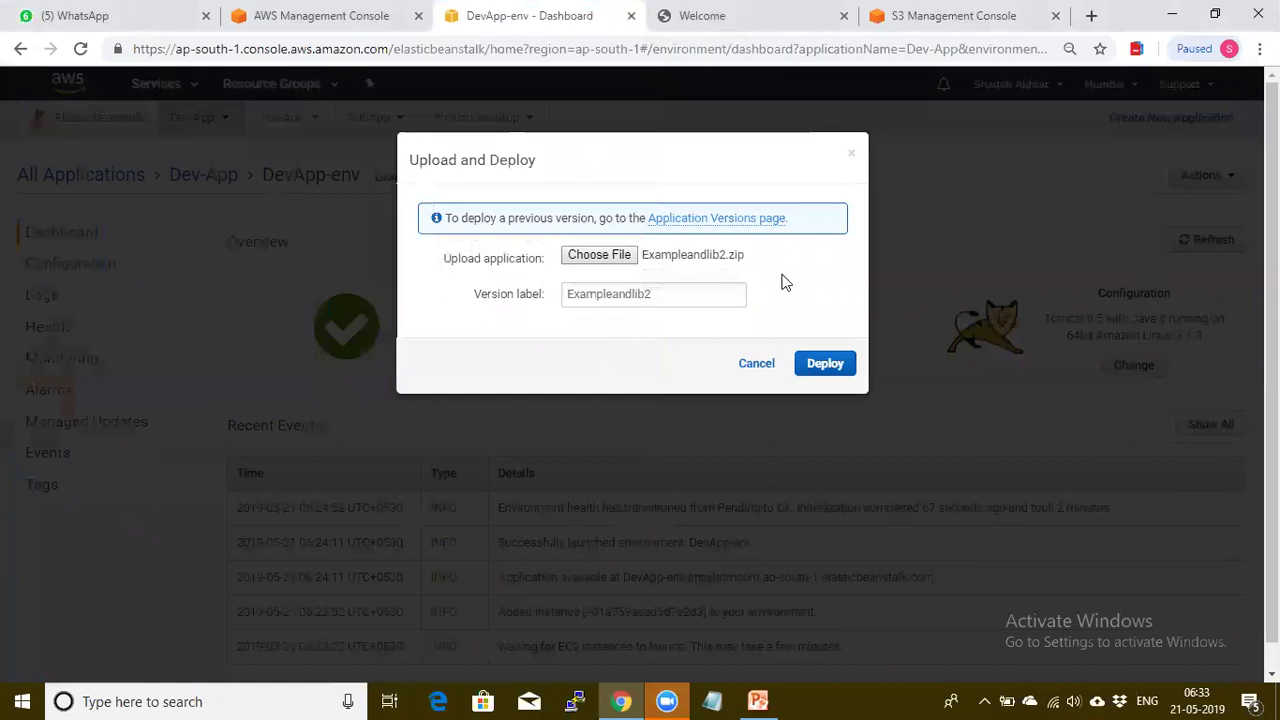
click(823, 366)
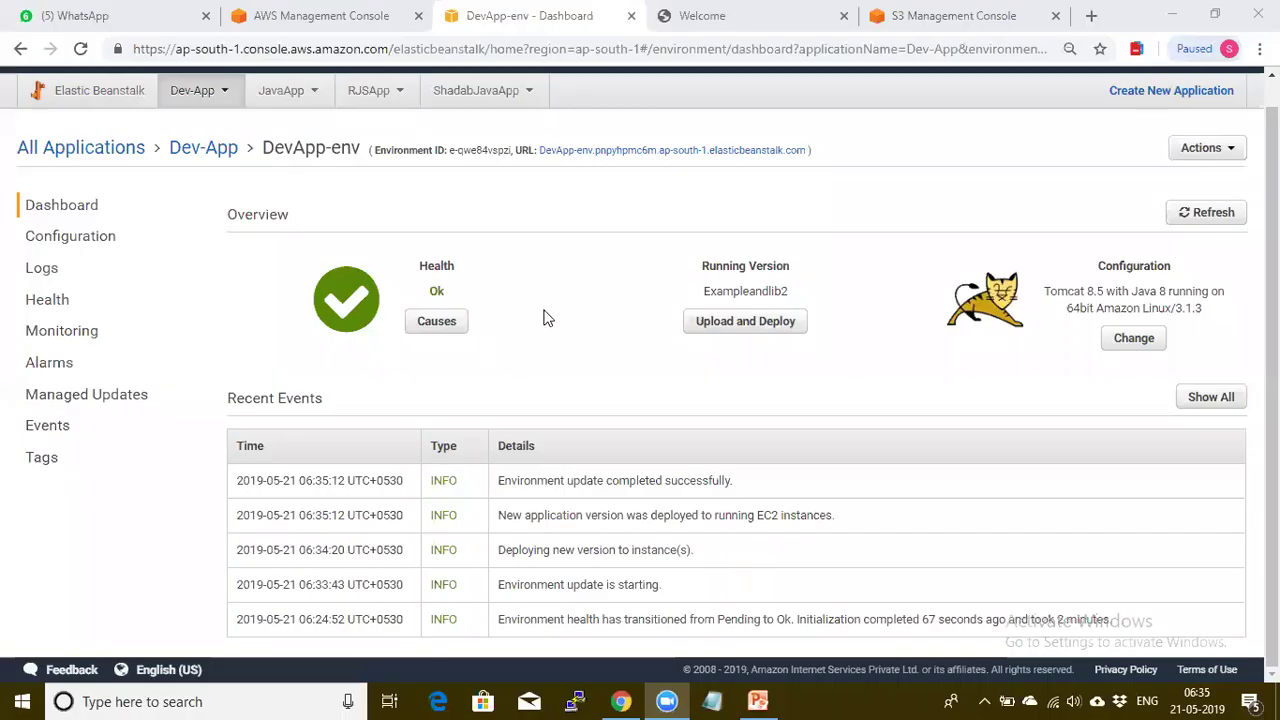
Point out the Running Version, the Recent Events heading and the update-completed event
triple_click(721, 266)
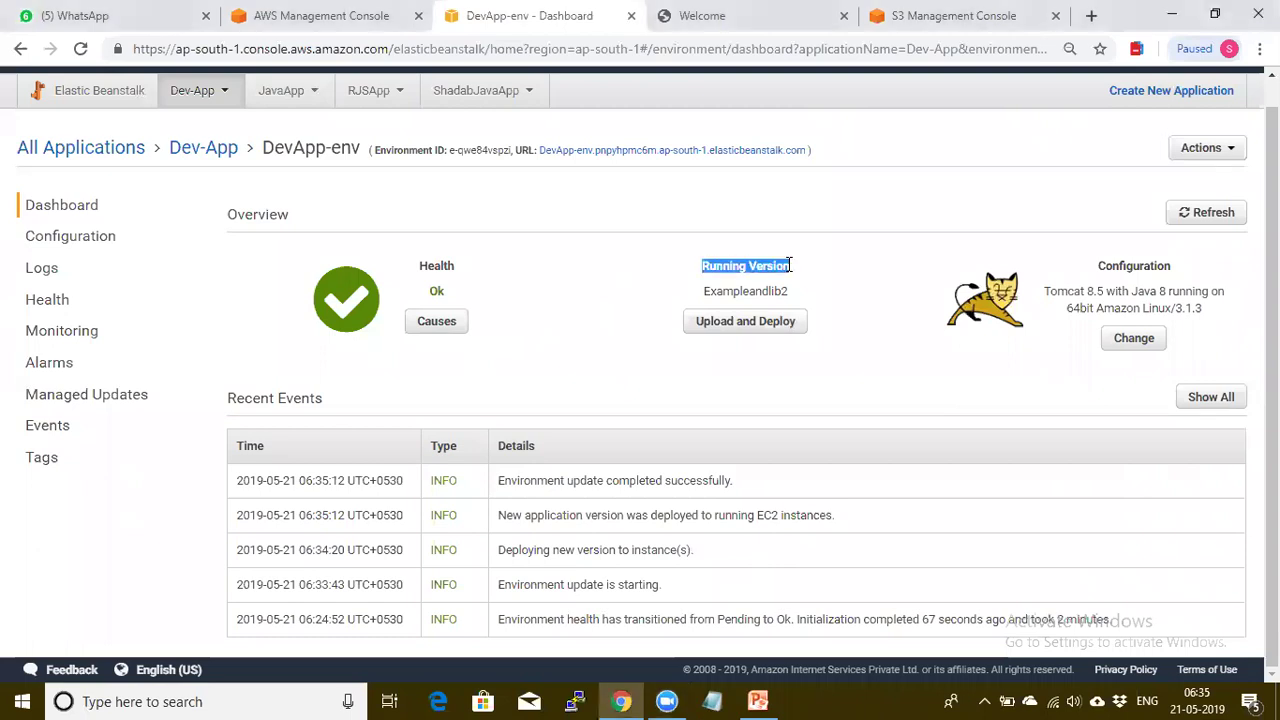
click(819, 272)
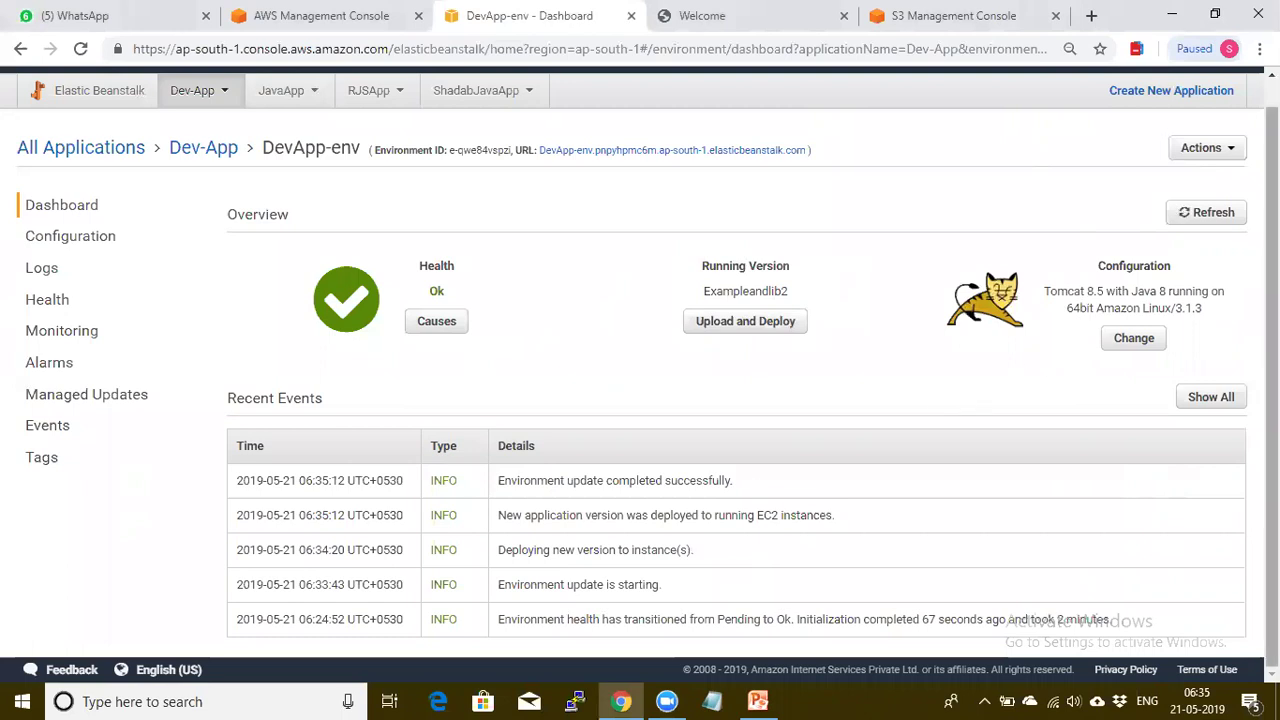
drag(226, 398, 330, 398)
click(567, 369)
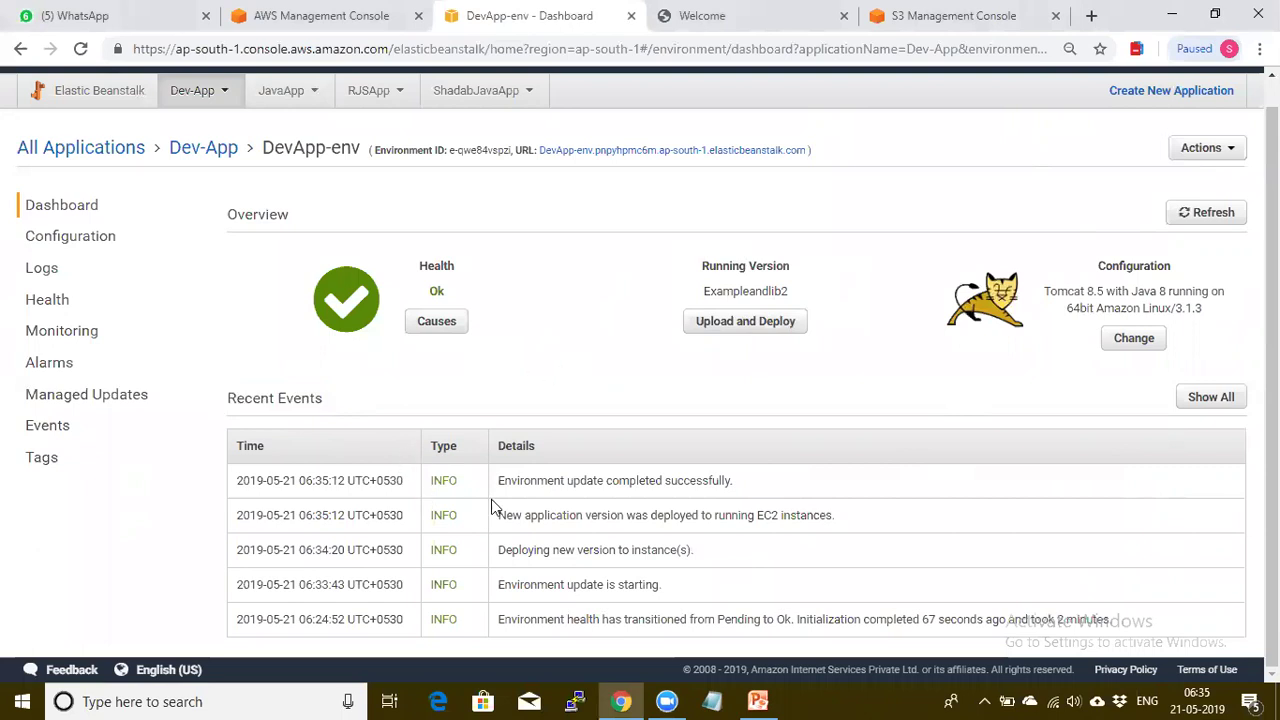
drag(496, 487, 733, 486)
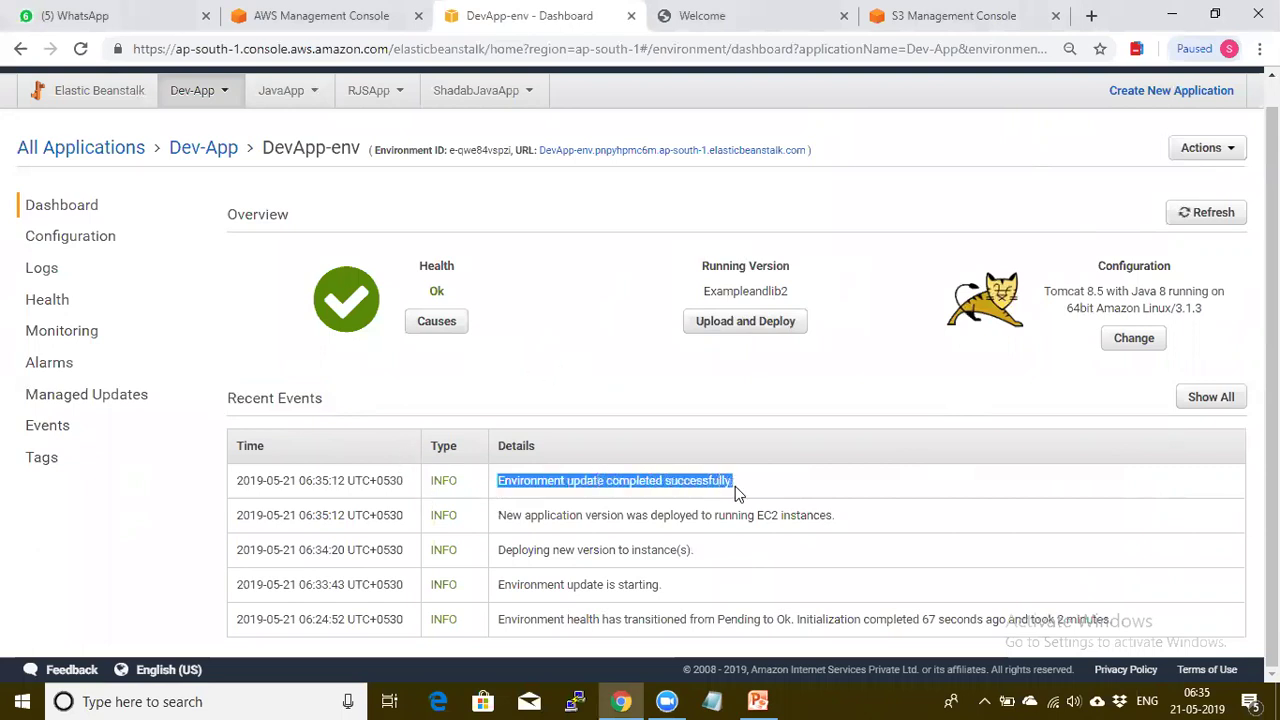
click(938, 589)
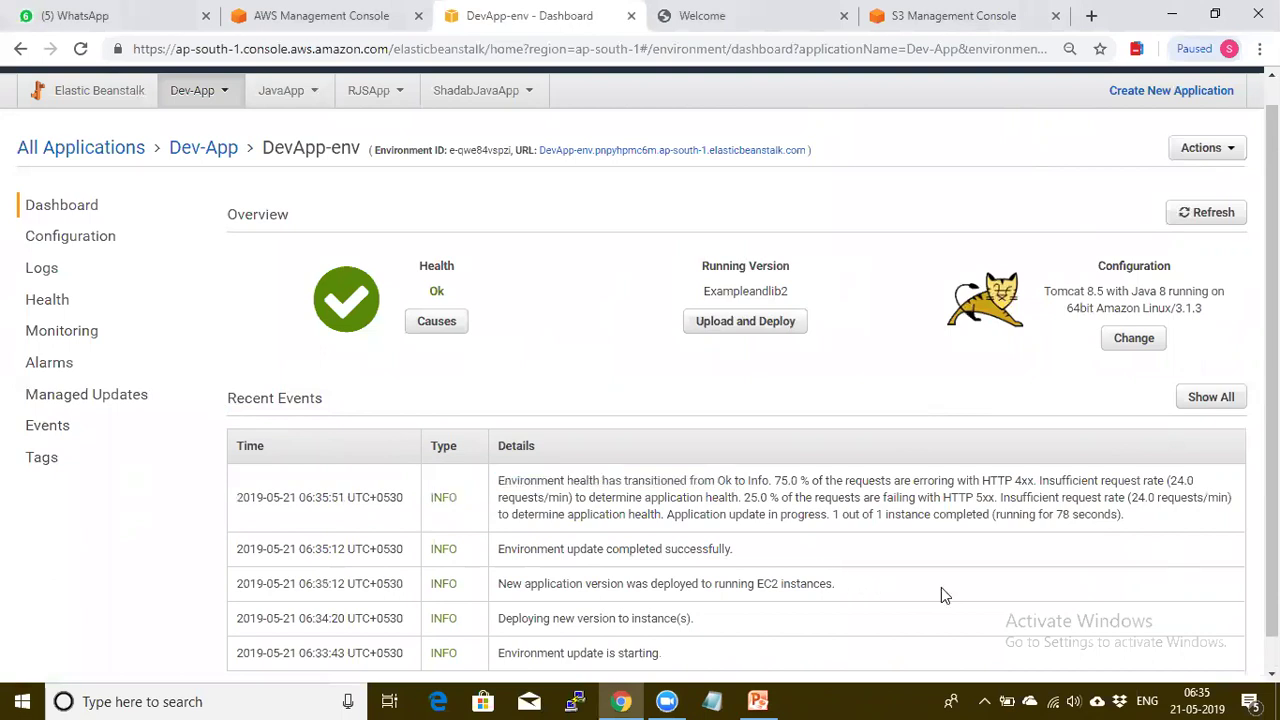
Point out the new version deployment events, then open the app URL in the JSP Page tab
scroll(929, 600, down, 1)
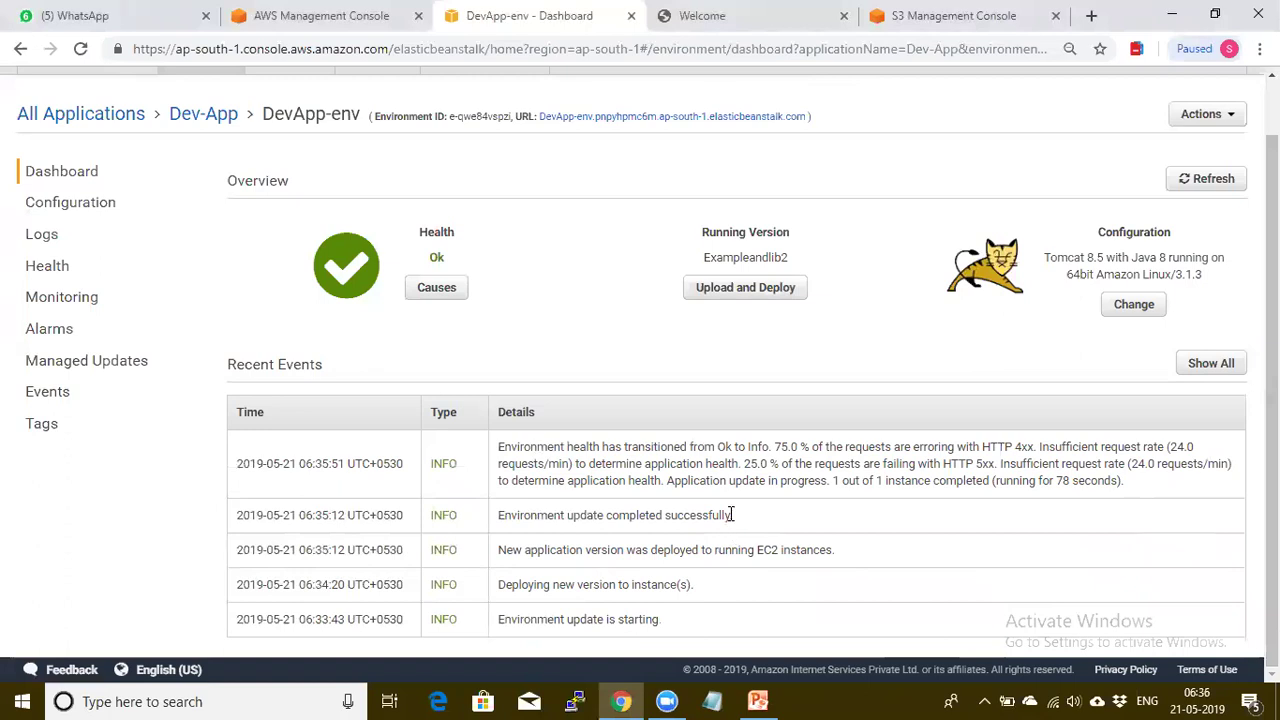
drag(730, 512, 746, 591)
click(746, 591)
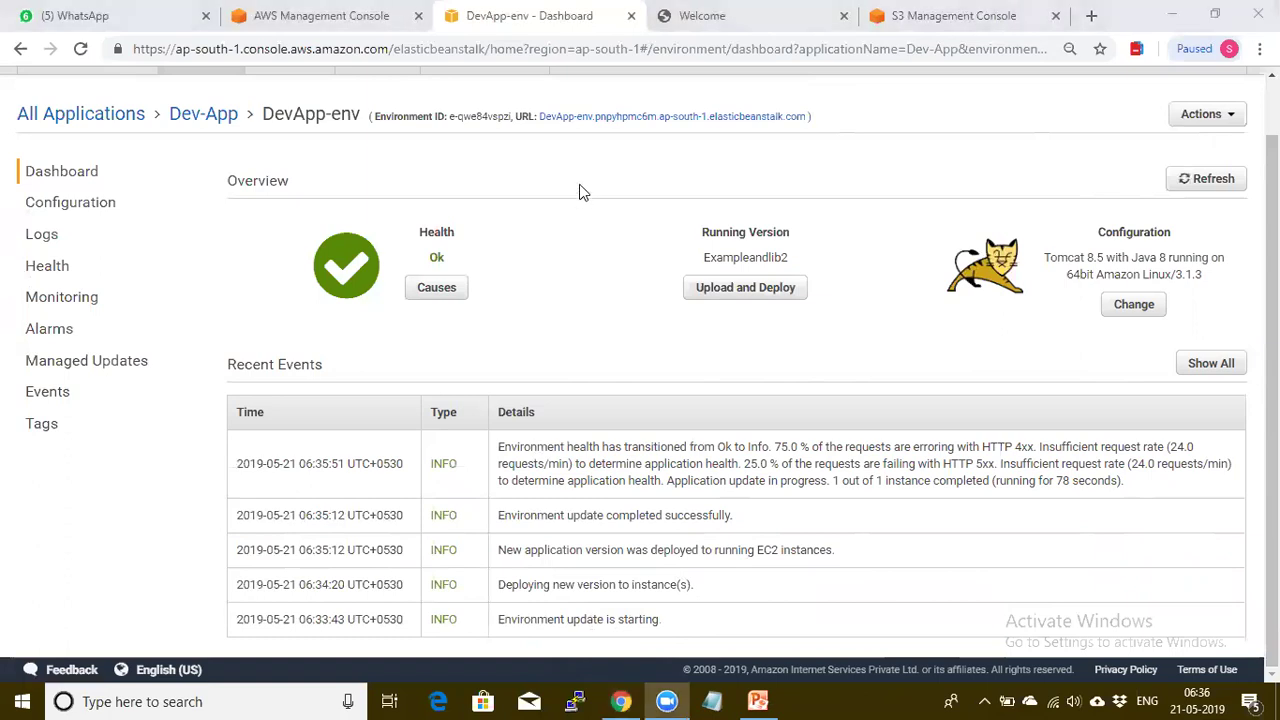
click(593, 119)
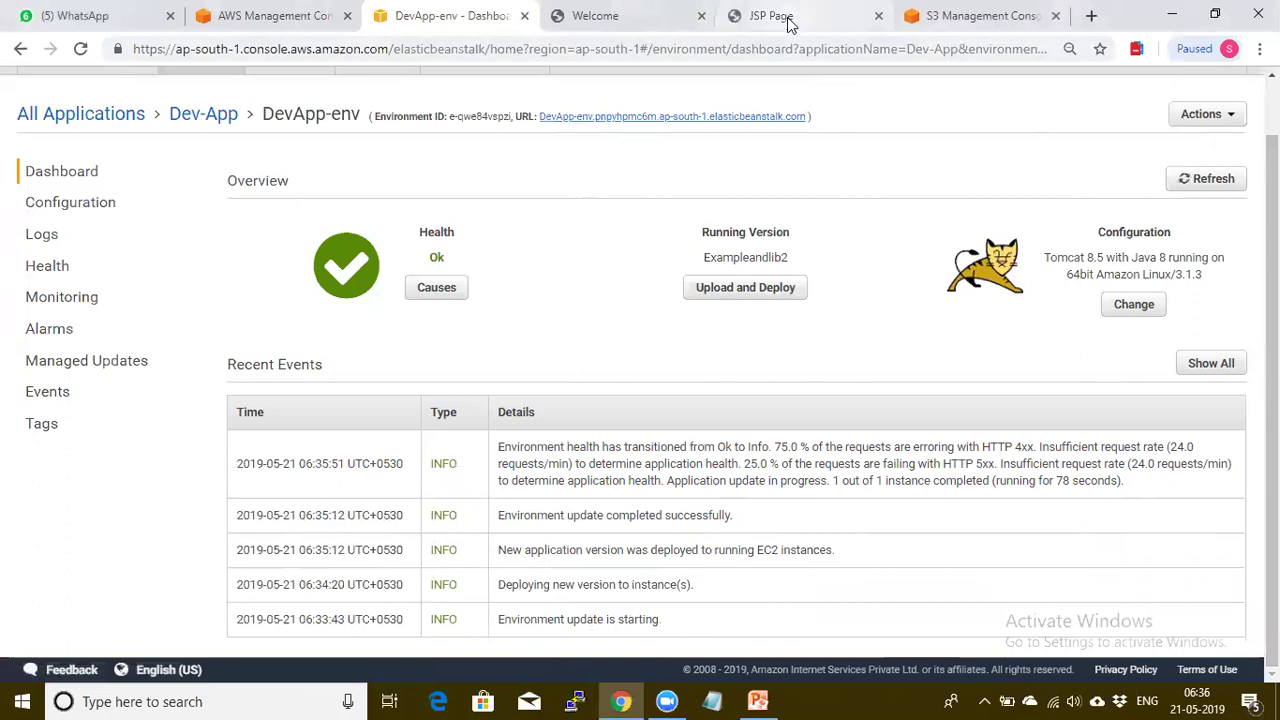
click(785, 20)
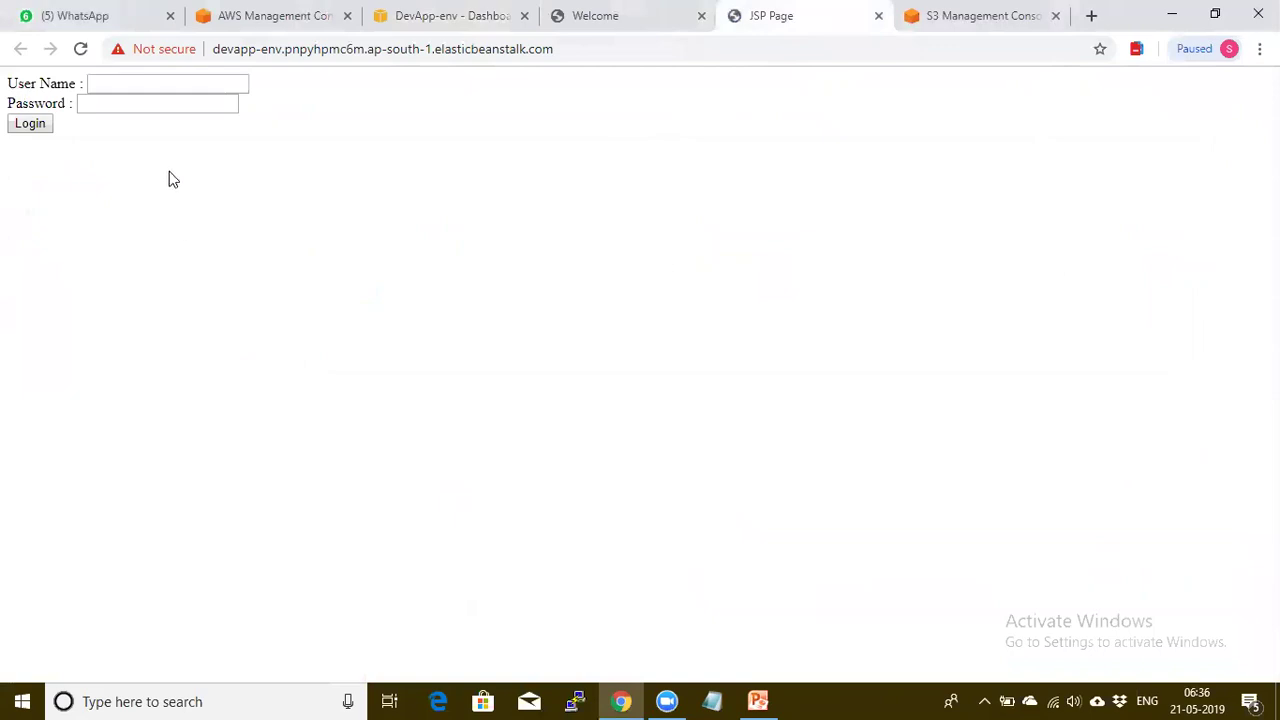
Log in to the JSP app with the test user name and password, replacing the autofilled name
click(114, 81)
text(shadab)
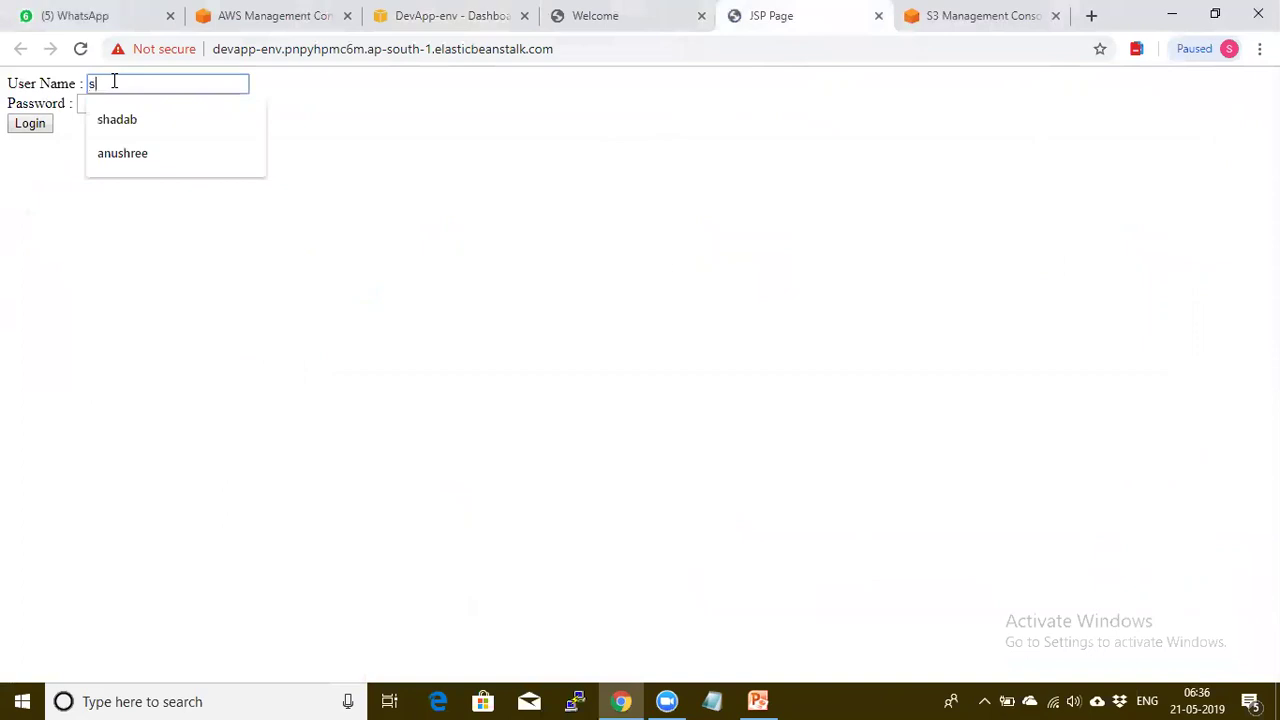
double_click(114, 83)
click(129, 91)
key(BackSpace)
key(BackSpace)
key(BackSpace)
key(BackSpace)
key(BackSpace)
key(BackSpace)
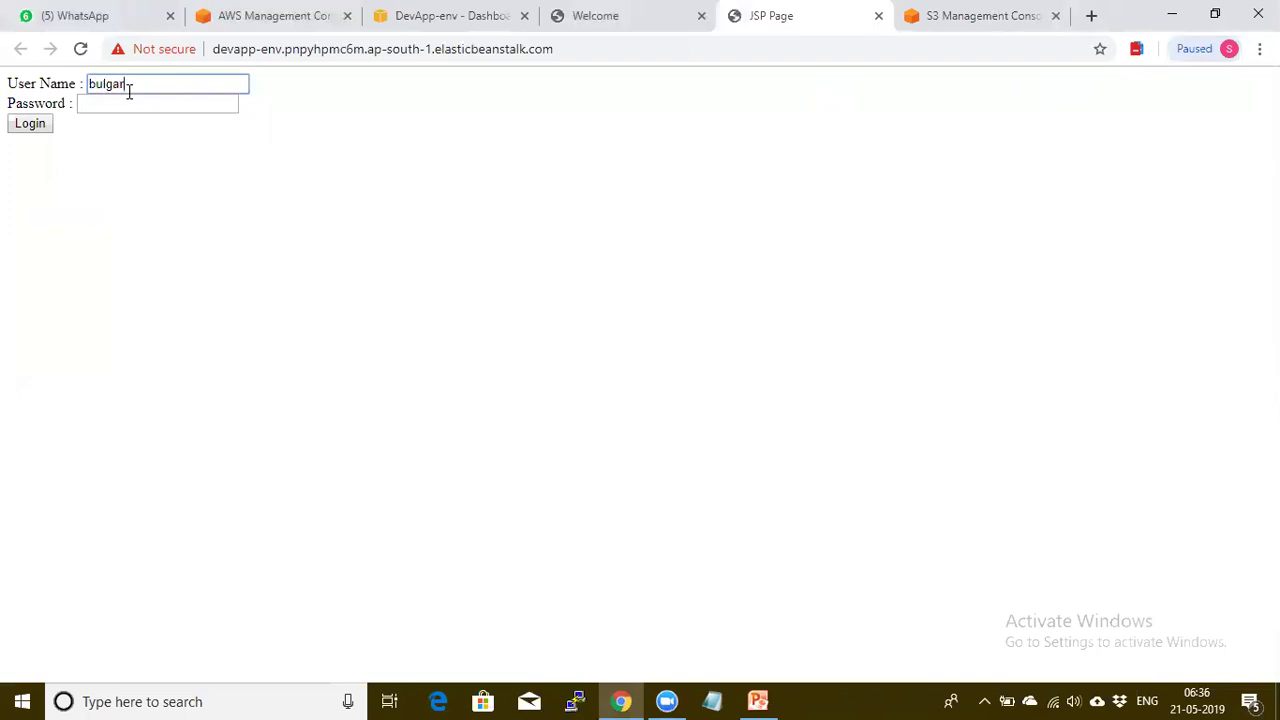
click(123, 104)
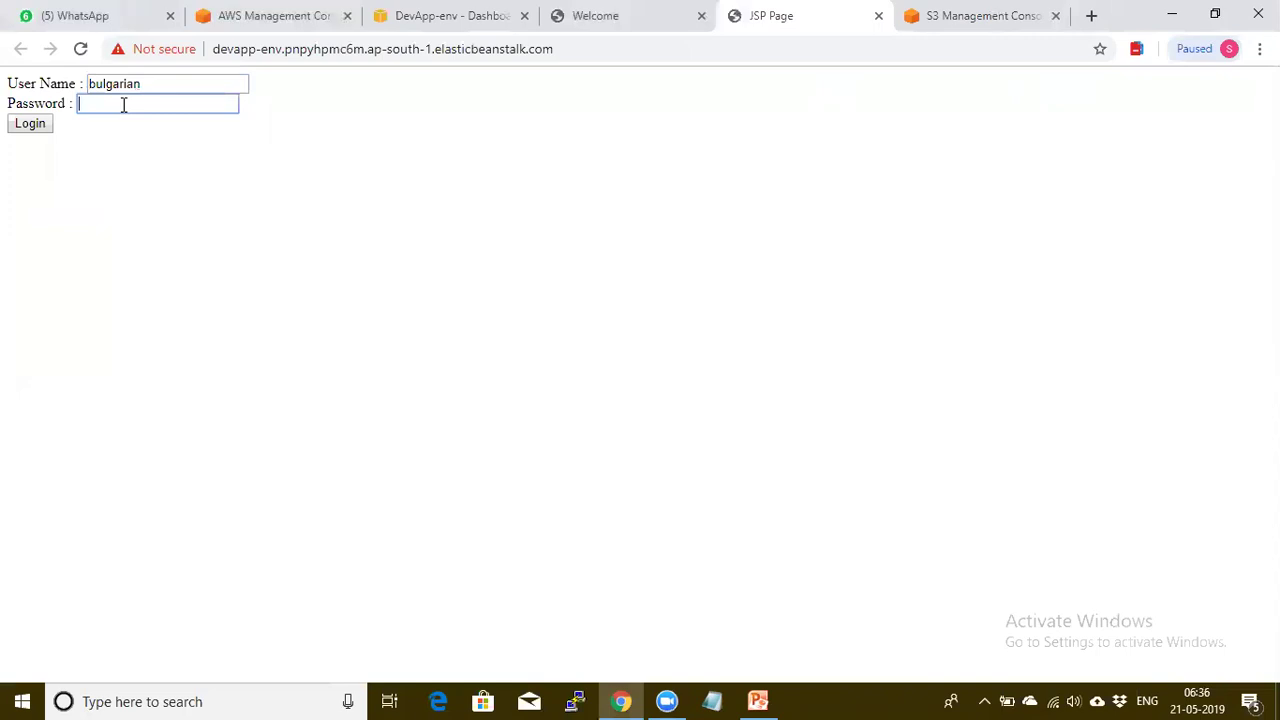
text(•••••••••)
click(31, 123)
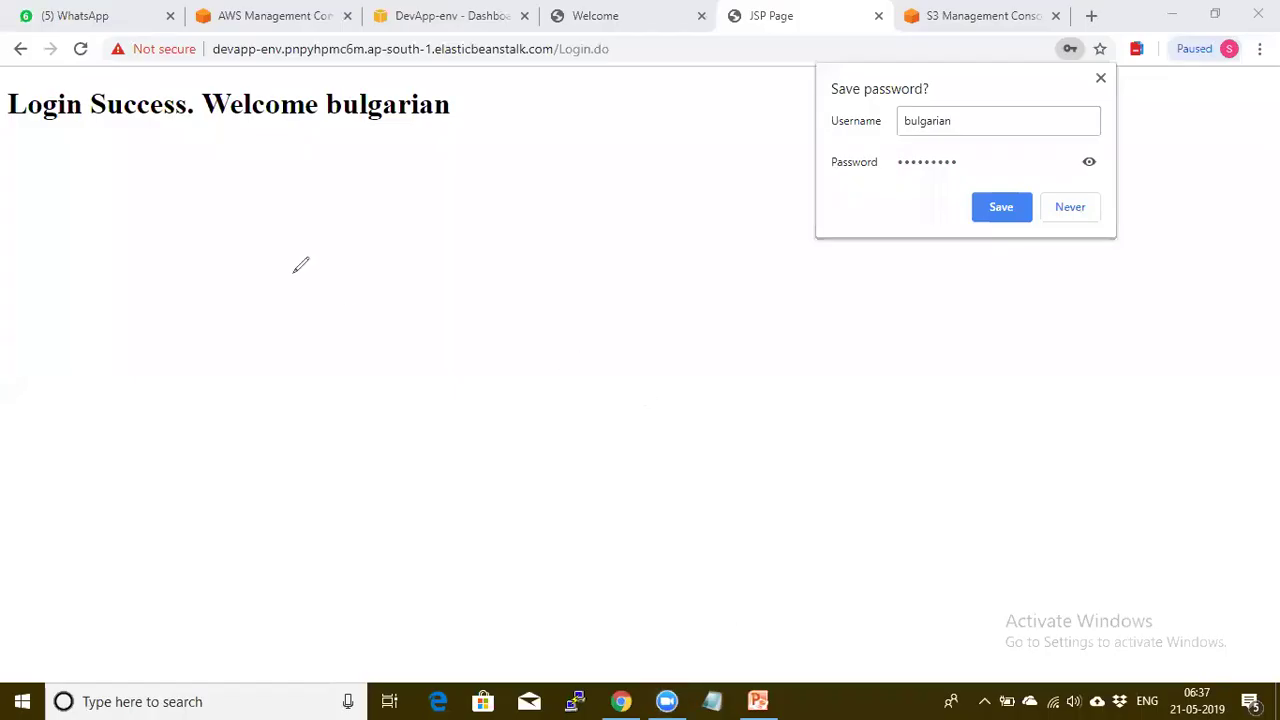
Write EB in red, draw a trunk line beneath it, and add the EC2 branch
mouse_move(302, 148)
mouse_down()
mouse_move(289, 159)
mouse_move(300, 178)
mouse_move(310, 148)
mouse_move(330, 157)
mouse_move(309, 181)
mouse_up()
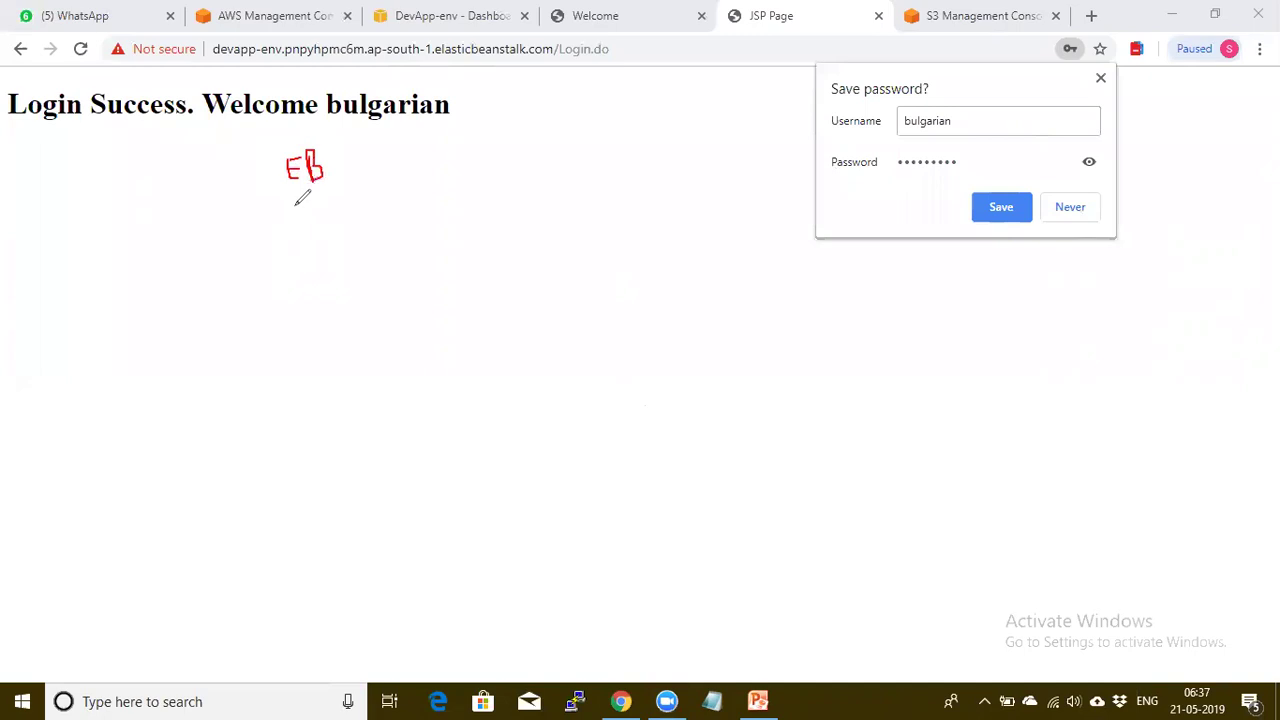
drag(295, 205, 333, 372)
mouse_move(295, 208)
mouse_down()
mouse_move(336, 187)
mouse_move(325, 197)
mouse_move(367, 197)
mouse_up()
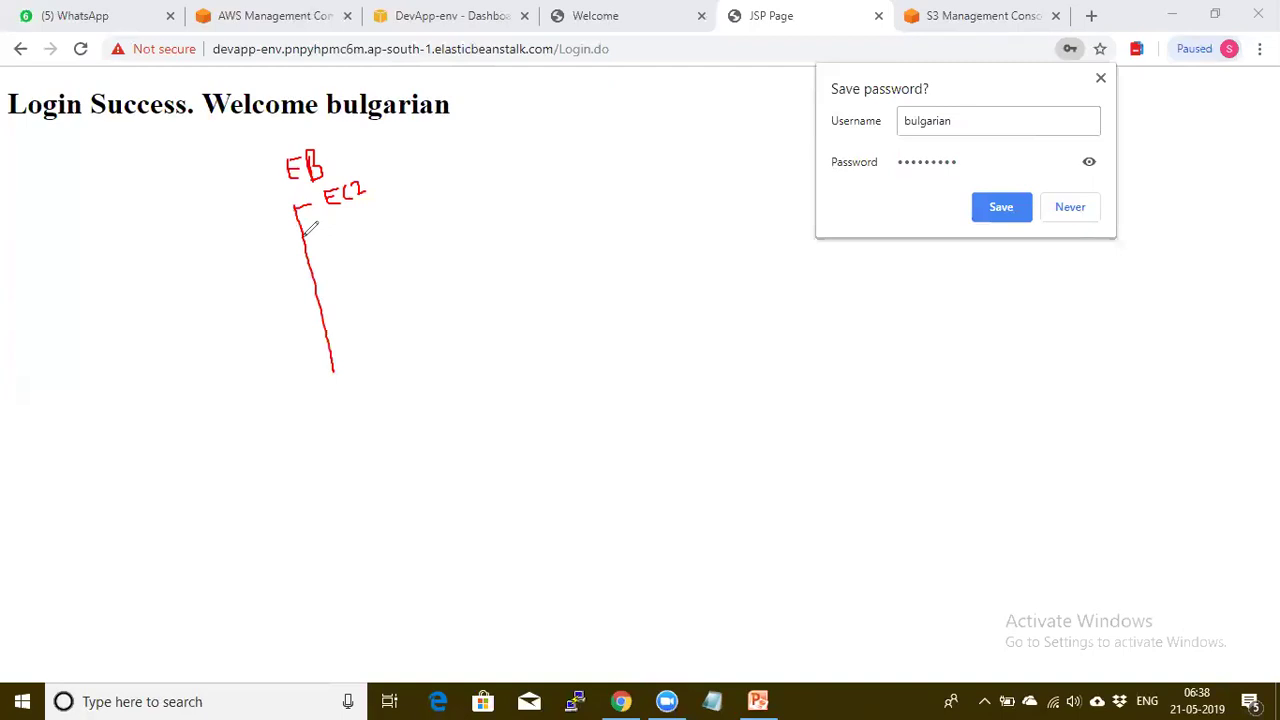
Bracket Type, EBS and SG off EC2, then add an IAM branch to the trunk
mouse_move(375, 184)
mouse_down()
mouse_move(388, 182)
mouse_move(404, 220)
mouse_up()
mouse_move(389, 166)
mouse_down()
mouse_move(407, 142)
mouse_move(424, 160)
mouse_move(440, 132)
mouse_move(436, 148)
mouse_move(450, 130)
mouse_move(449, 141)
mouse_up()
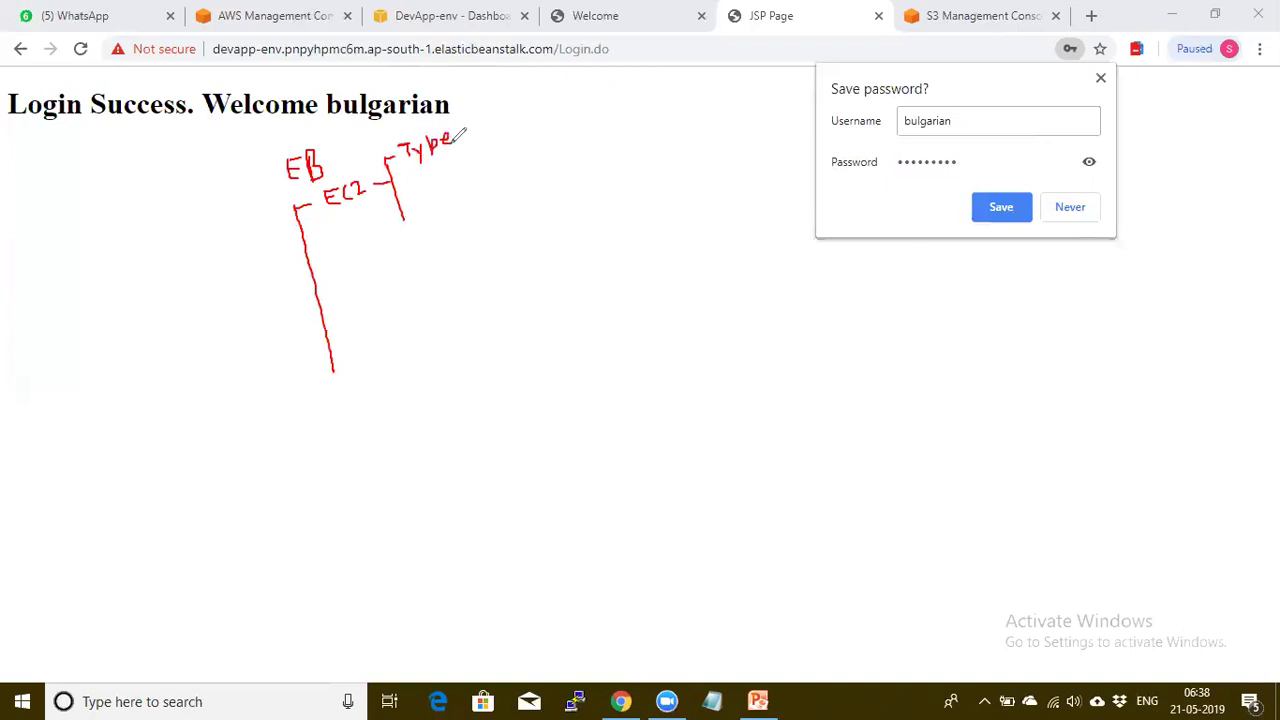
mouse_move(398, 187)
mouse_down()
mouse_move(445, 170)
mouse_move(438, 156)
mouse_move(455, 168)
mouse_move(443, 178)
mouse_up()
drag(458, 158, 454, 175)
drag(403, 217, 431, 208)
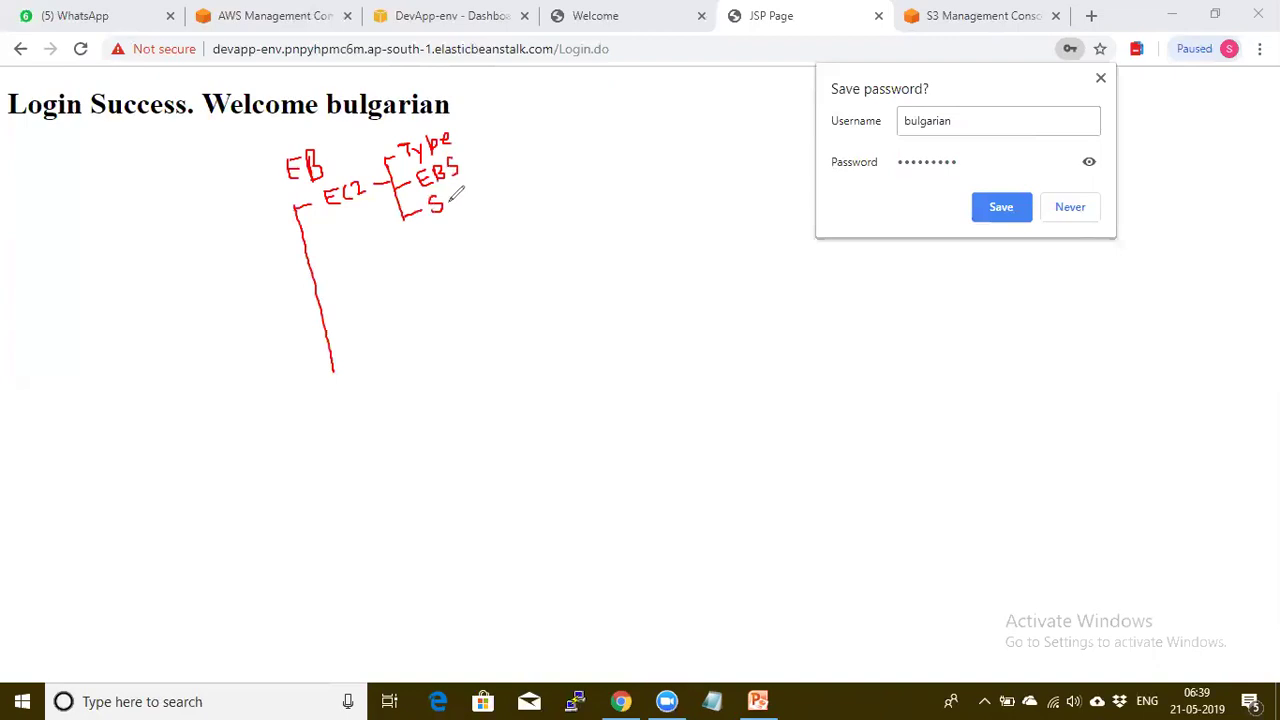
drag(444, 196, 444, 208)
drag(310, 267, 369, 252)
mouse_move(379, 243)
mouse_down()
mouse_move(378, 258)
mouse_move(390, 244)
mouse_move(392, 258)
mouse_up()
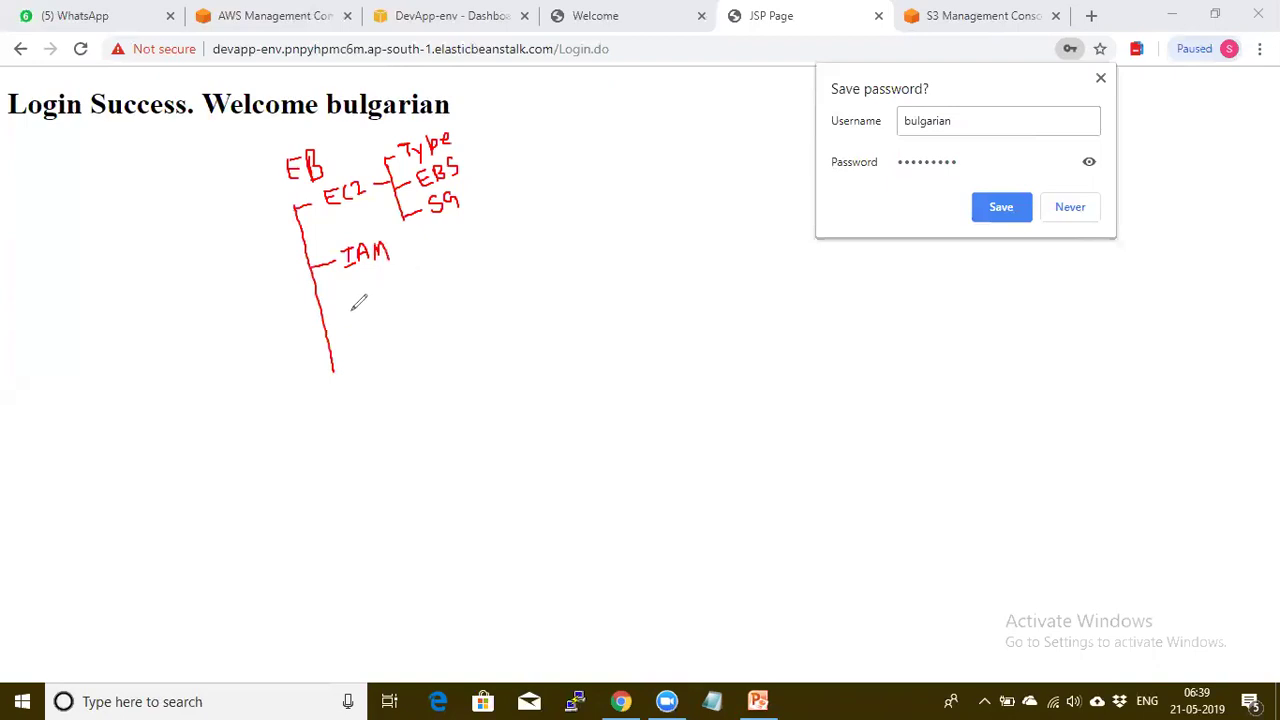
Draw two more trunk branches below IAM, labelled PL and Route-53
mouse_move(323, 316)
mouse_down()
mouse_move(363, 312)
mouse_move(372, 293)
mouse_move(391, 308)
mouse_up()
mouse_move(331, 350)
mouse_down()
mouse_move(370, 328)
mouse_move(378, 345)
mouse_move(390, 328)
mouse_move(408, 340)
mouse_move(455, 286)
mouse_move(444, 306)
mouse_move(457, 309)
mouse_move(468, 281)
mouse_move(474, 299)
mouse_move(461, 308)
mouse_up()
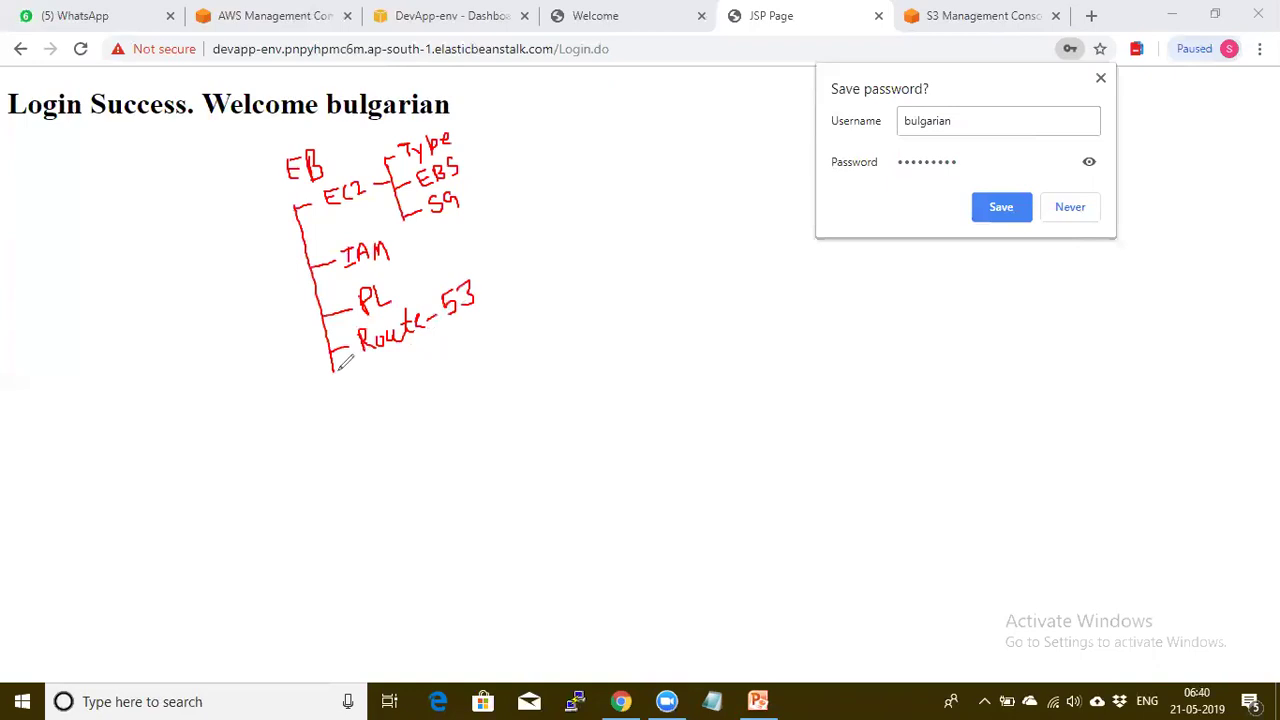
Extend the red trunk below Route-53 with branches labelled SE, war/zip, Monitor and S3
mouse_move(331, 362)
mouse_down()
mouse_move(334, 389)
mouse_move(372, 375)
mouse_move(369, 387)
mouse_move(393, 385)
mouse_move(383, 378)
mouse_move(339, 418)
mouse_move(360, 427)
mouse_move(437, 399)
mouse_up()
mouse_move(344, 428)
mouse_down()
mouse_move(356, 464)
mouse_move(389, 458)
mouse_move(397, 441)
mouse_move(404, 456)
mouse_up()
mouse_move(412, 446)
mouse_down()
mouse_move(447, 450)
mouse_move(451, 428)
mouse_move(476, 428)
mouse_up()
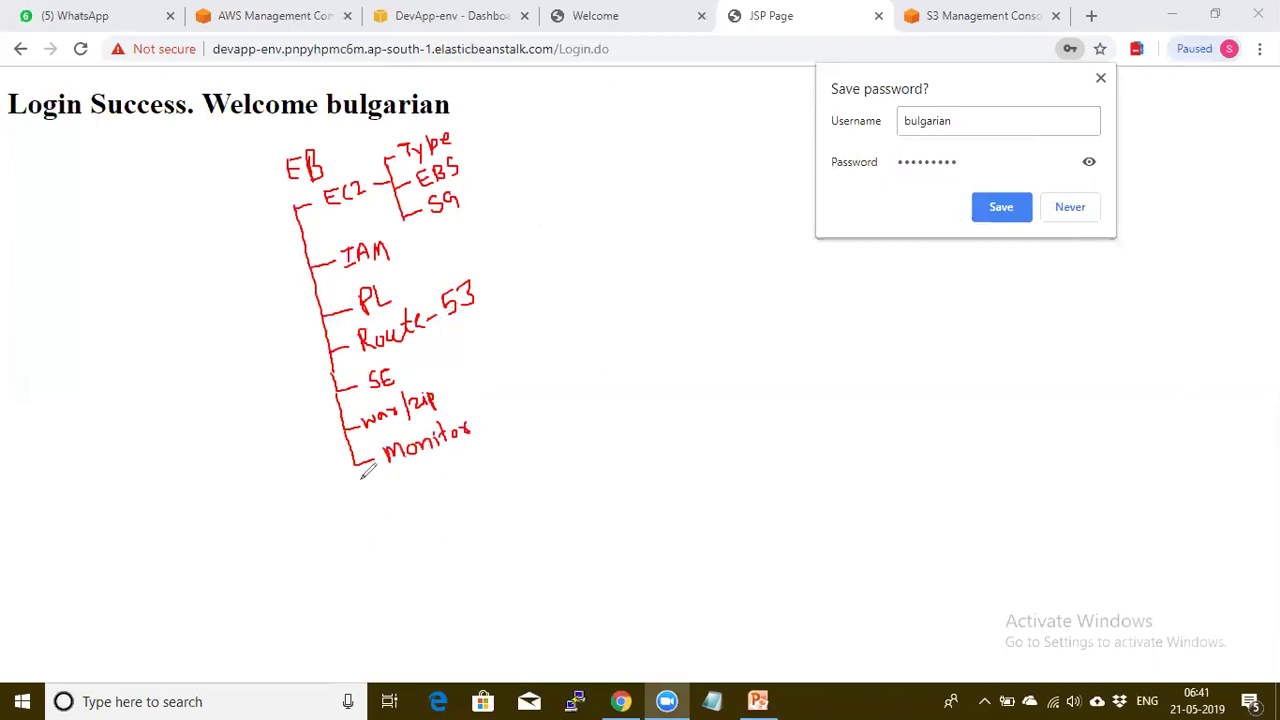
mouse_move(356, 462)
mouse_down()
mouse_move(361, 502)
mouse_move(414, 484)
mouse_move(404, 500)
mouse_up()
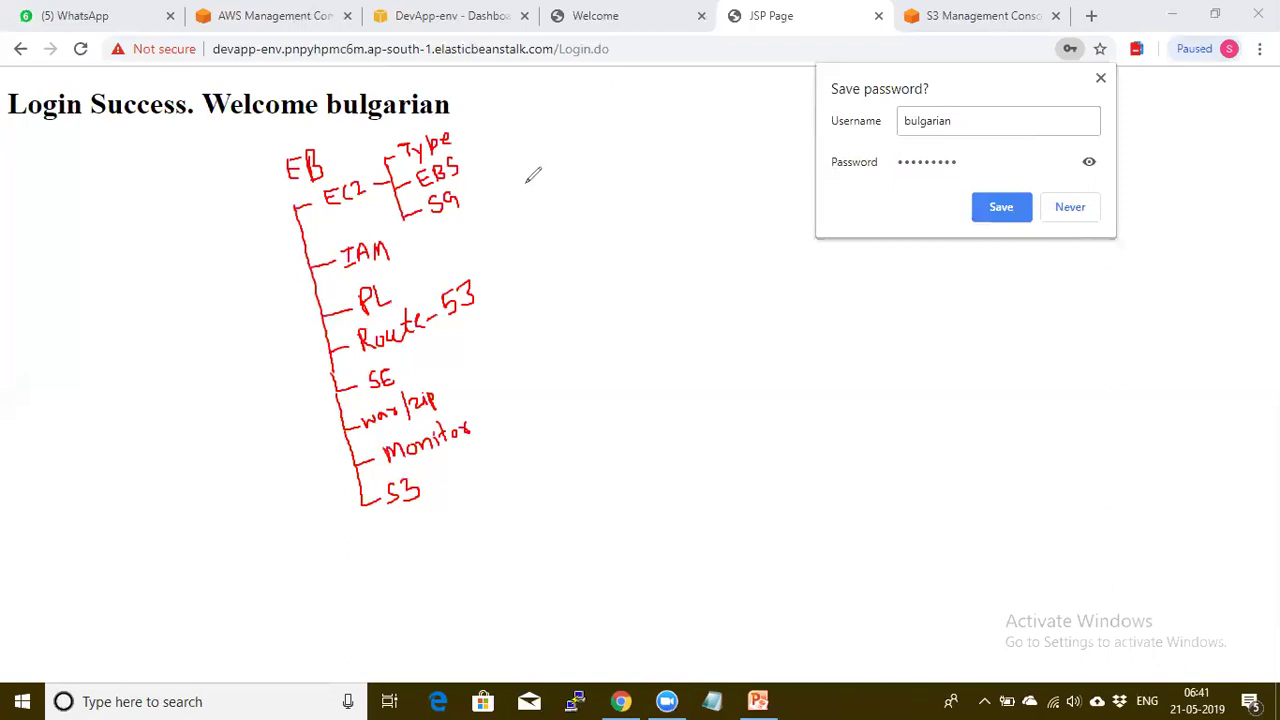
Draw red check marks beside EC2's Type and EBS, IAM, PL and Route-53
drag(478, 150, 500, 146)
drag(398, 249, 421, 236)
drag(396, 284, 424, 268)
drag(489, 279, 520, 262)
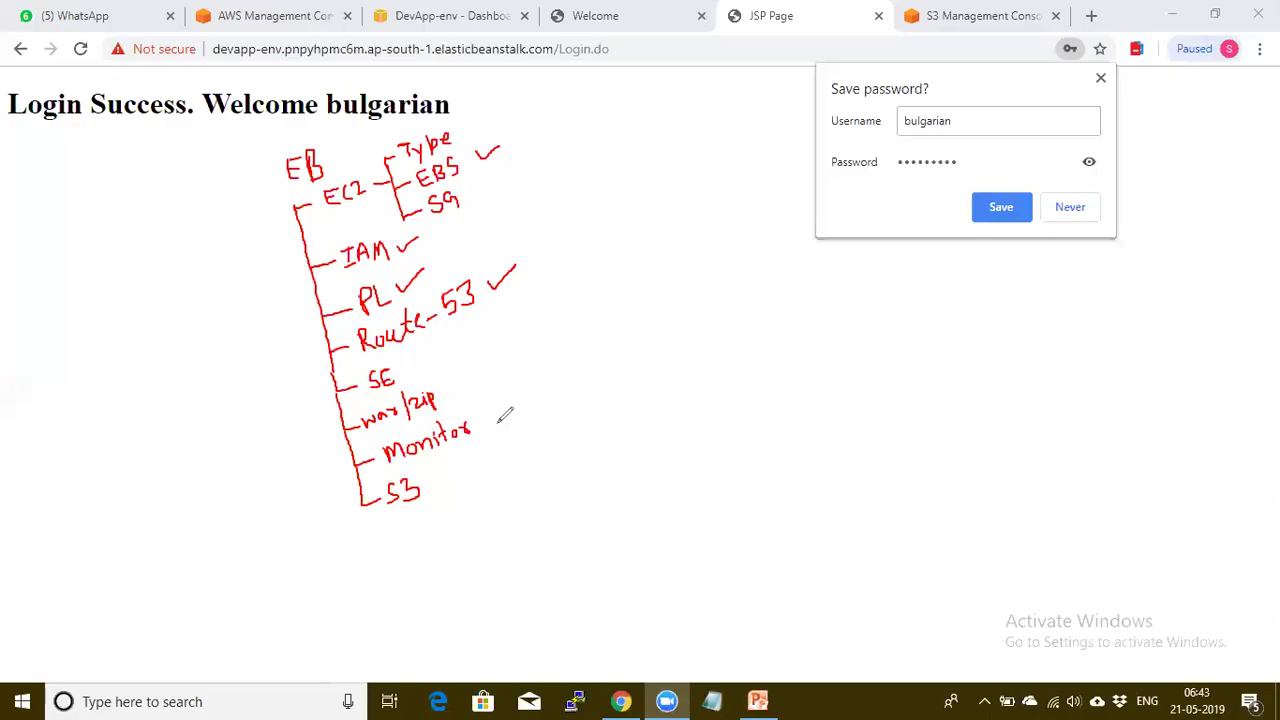
Tick off SE, war/zip and Monitor, and begin a check mark beside S3
drag(407, 367, 425, 353)
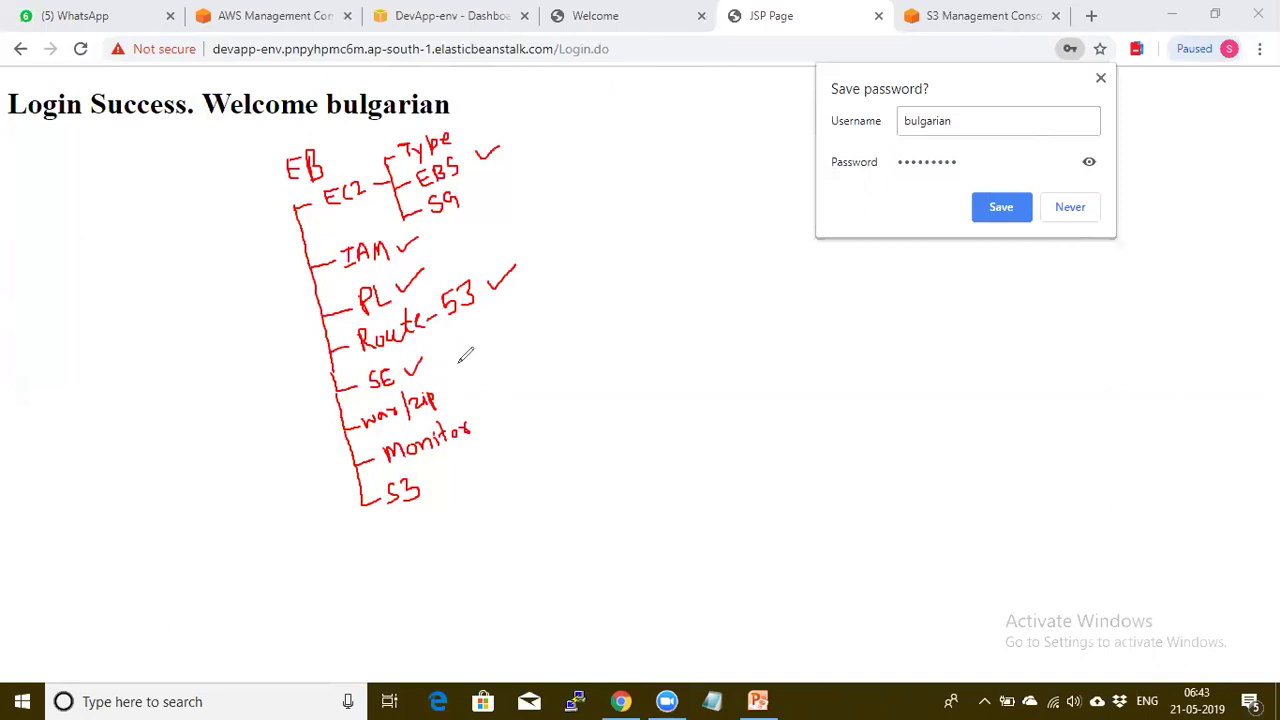
drag(450, 391, 474, 377)
drag(481, 417, 505, 409)
drag(426, 481, 463, 454)
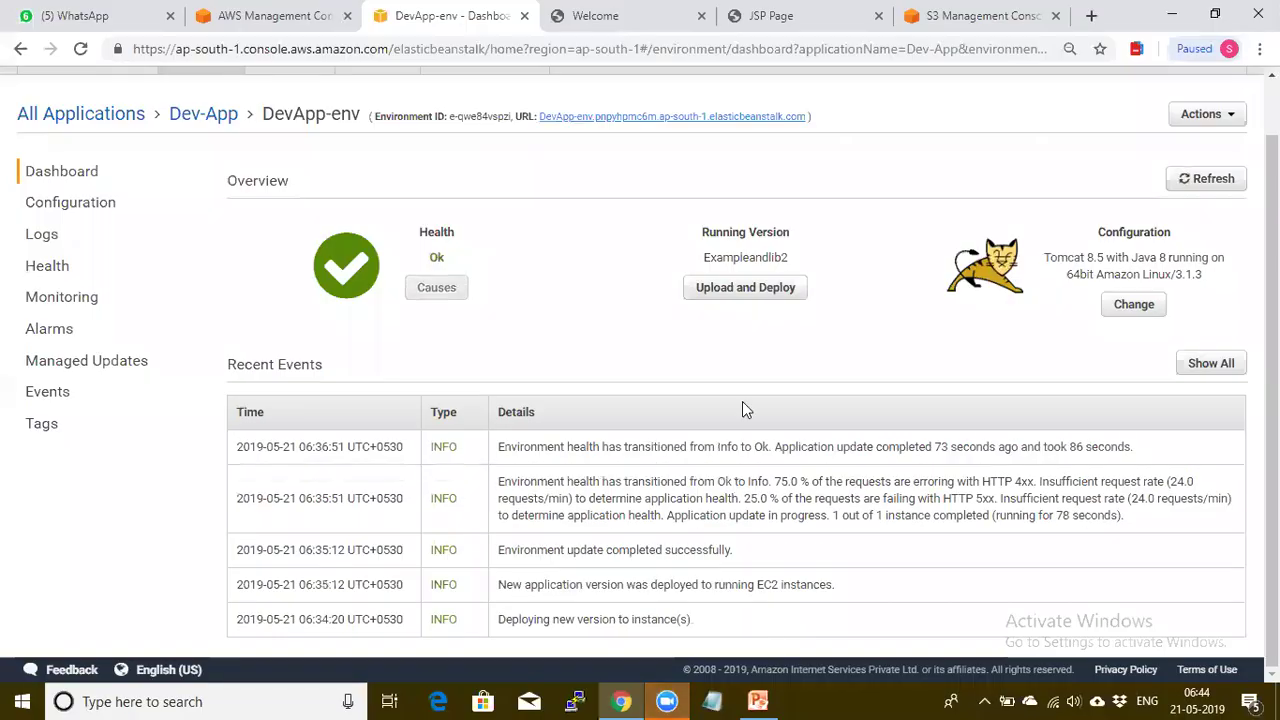
Open DevApp-env's Update Platform Version dialog, briefly mark its Availability Warning, and list Tomcat 8.5 versions
click(1125, 312)
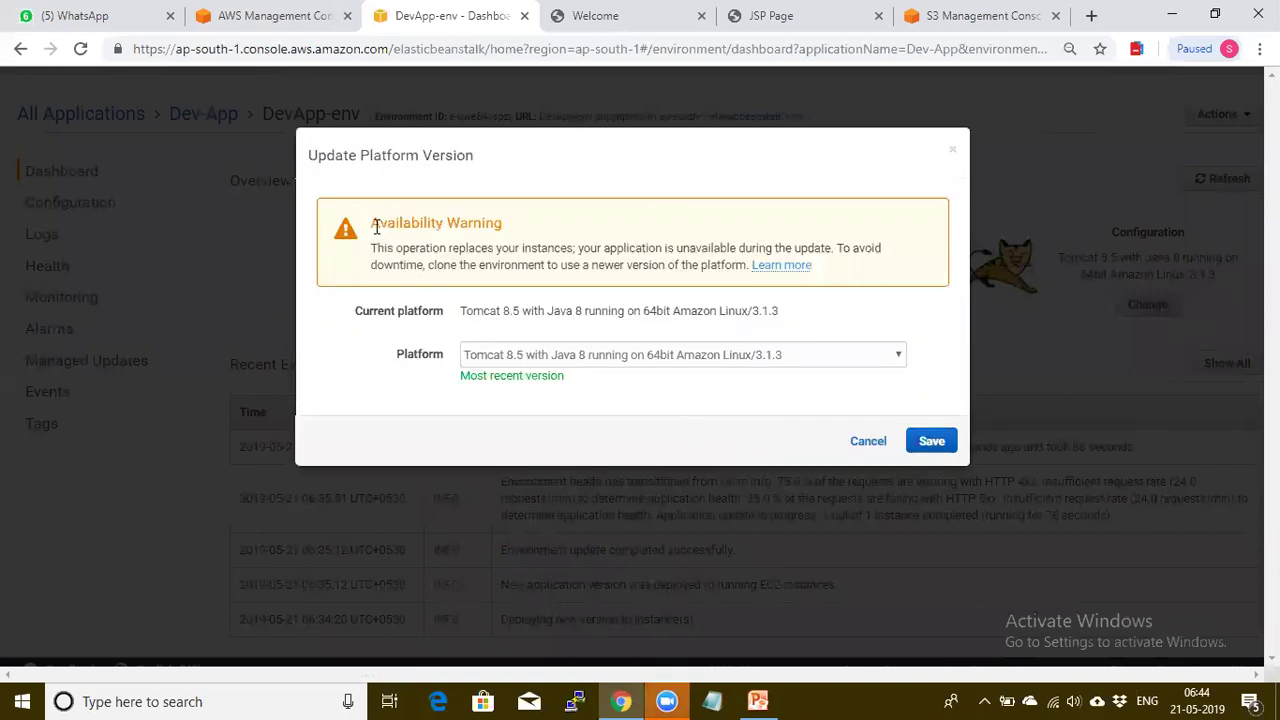
drag(414, 222, 537, 214)
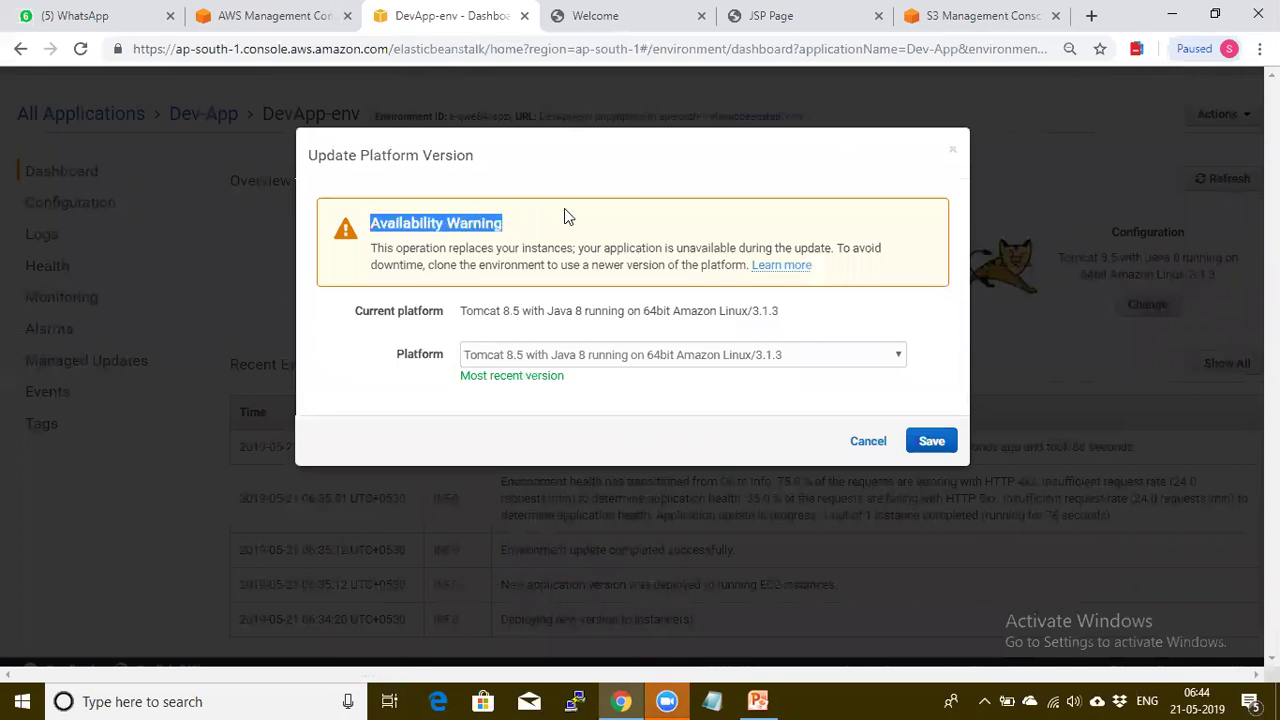
click(566, 216)
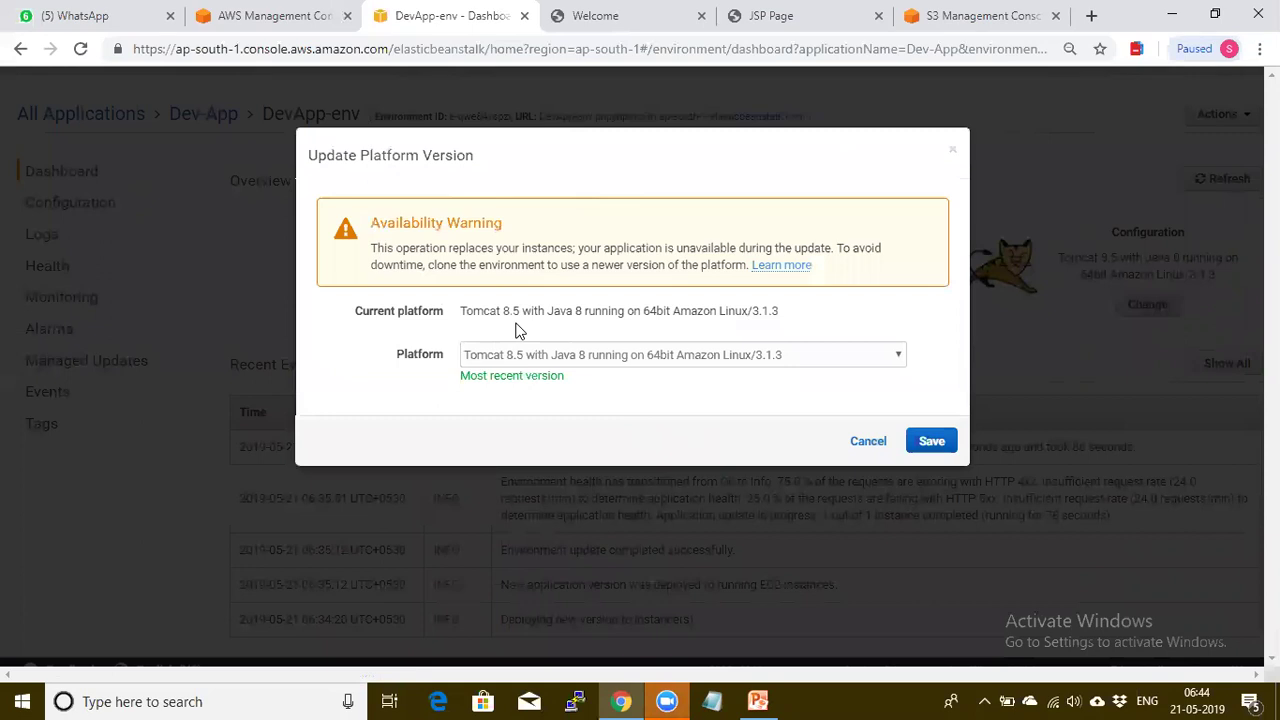
click(670, 365)
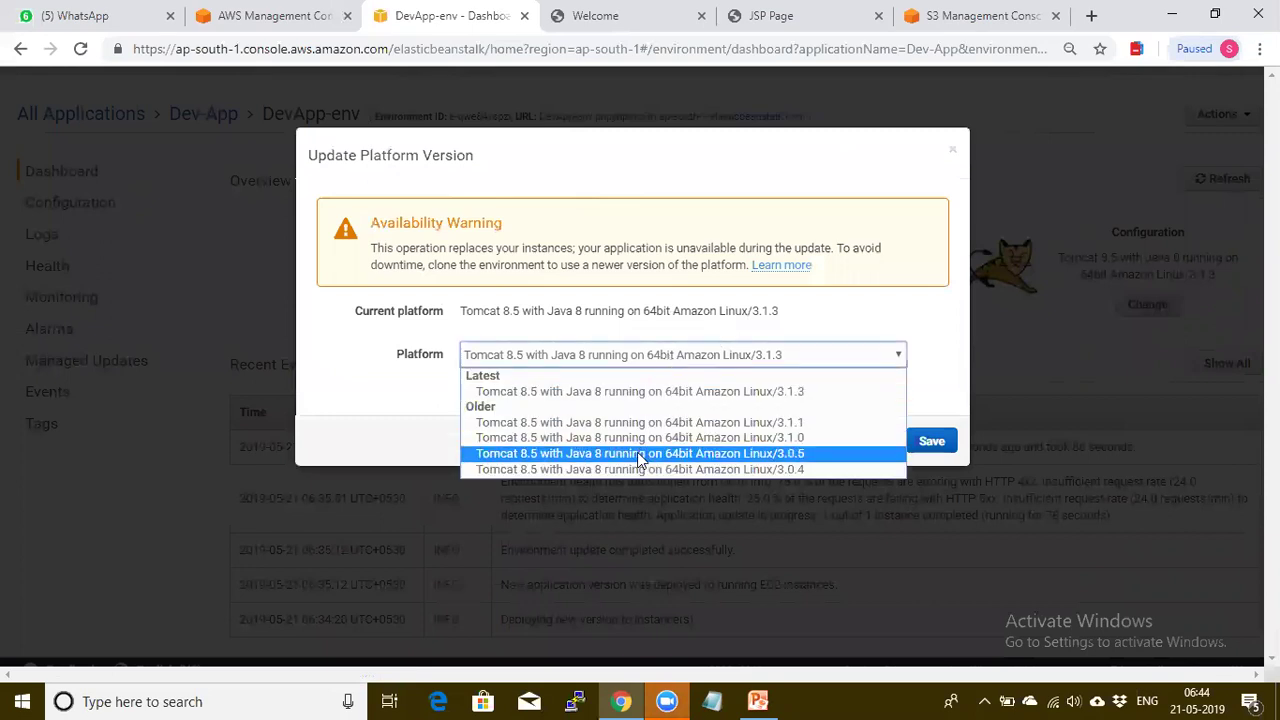
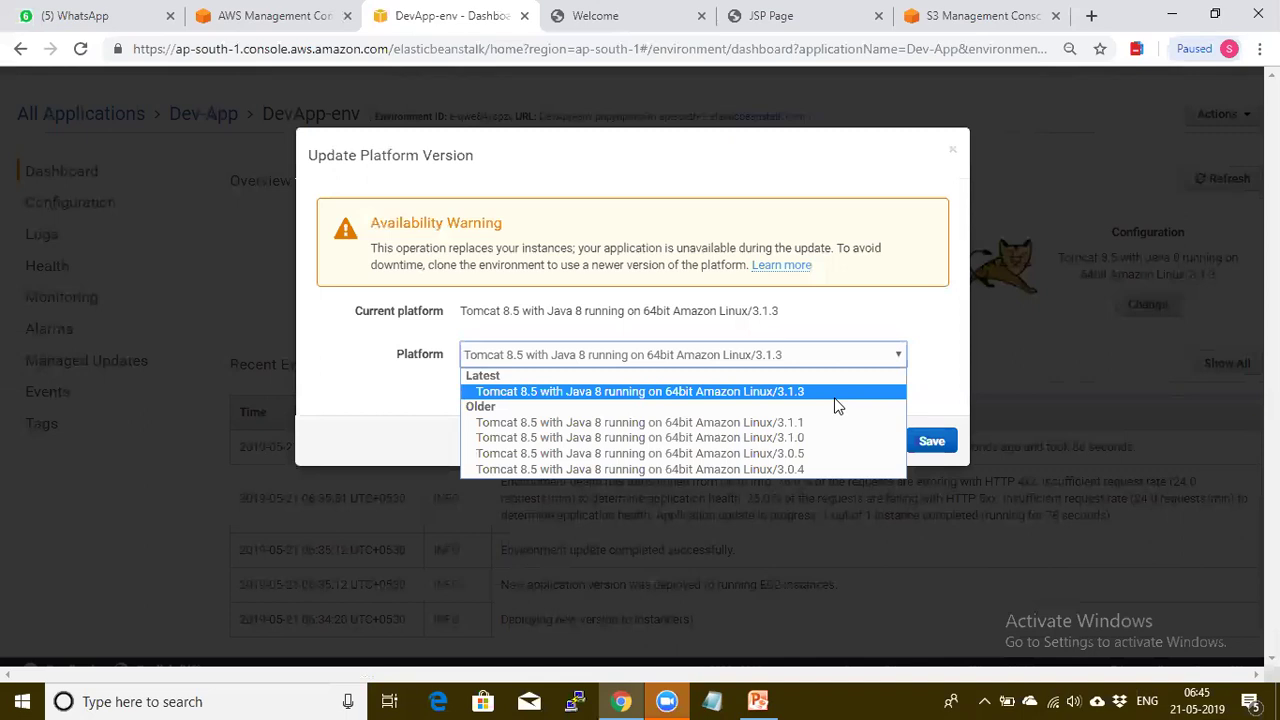
Cancel the platform version update, keeping 3.1.3, and review DevApp-env's full event history
click(740, 564)
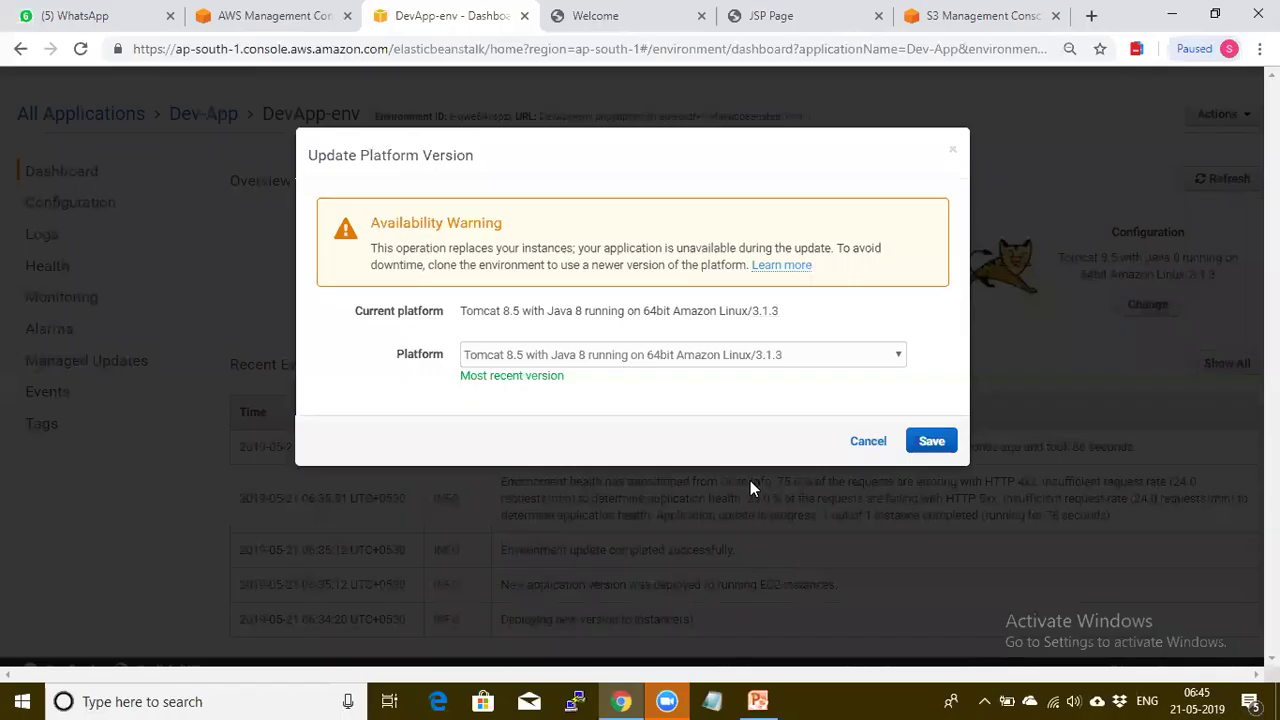
click(866, 442)
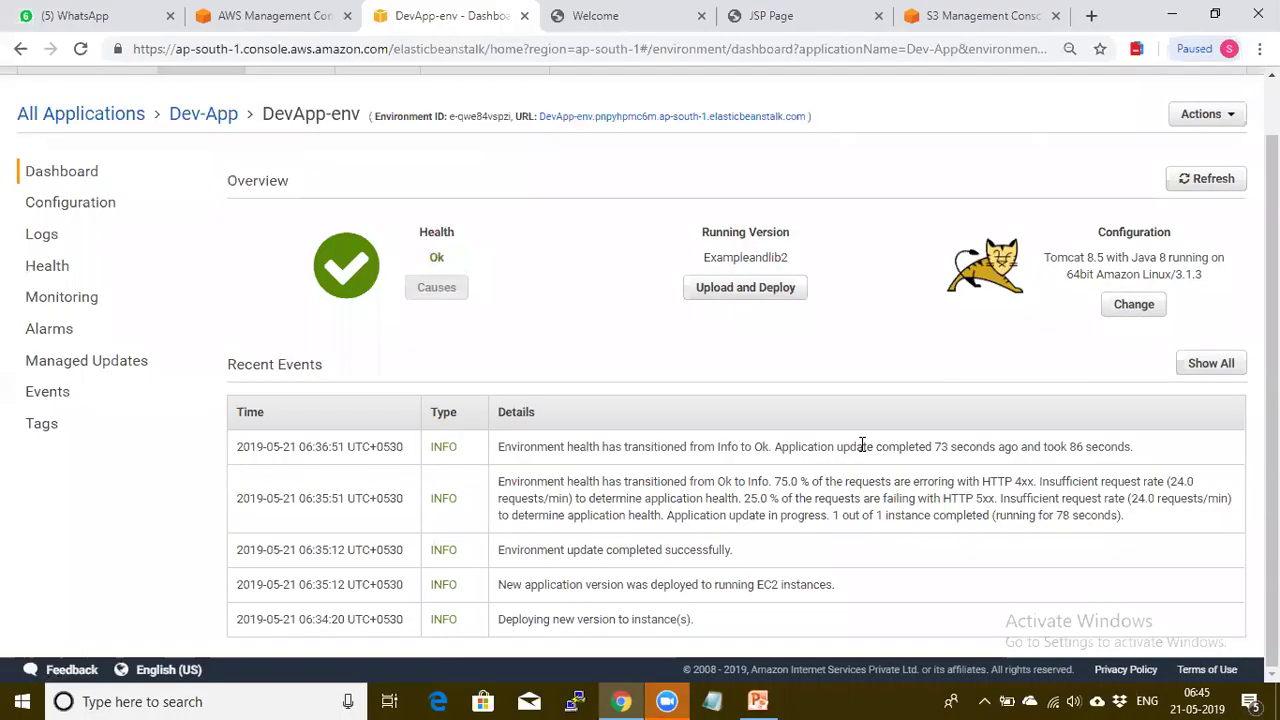
click(1200, 368)
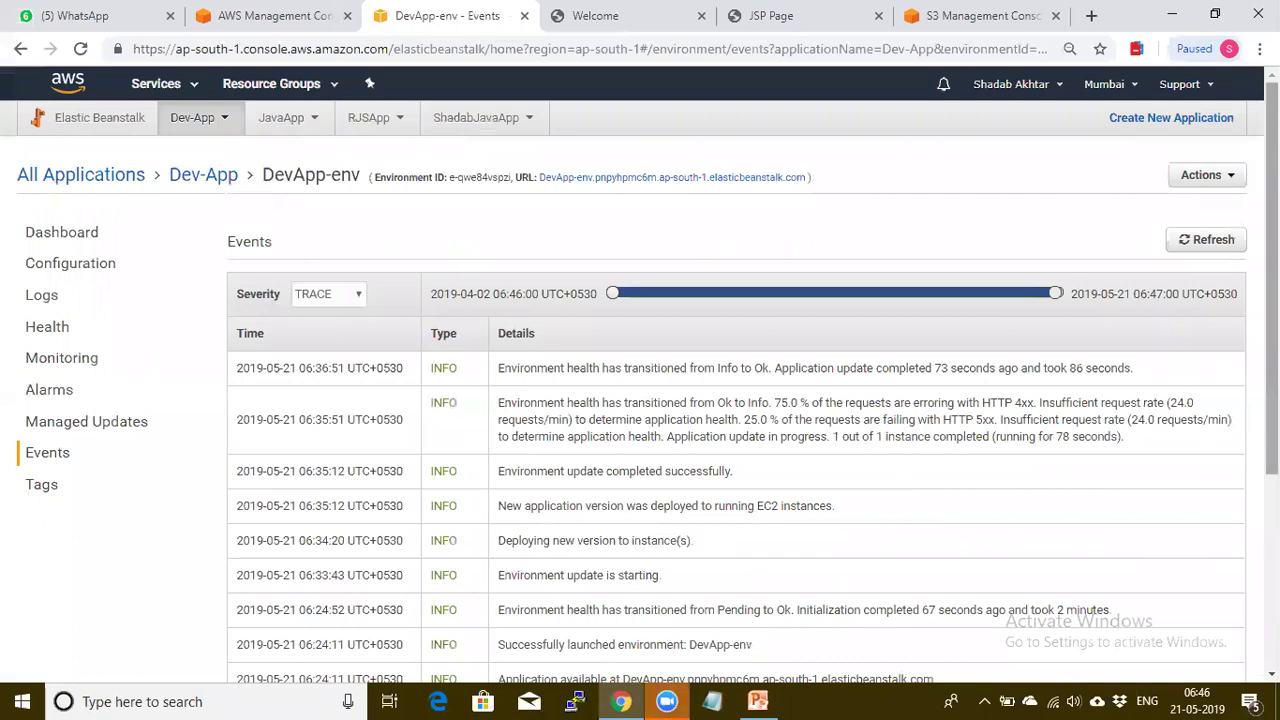
scroll(1071, 491, down, 1)
scroll(736, 400, down, 3)
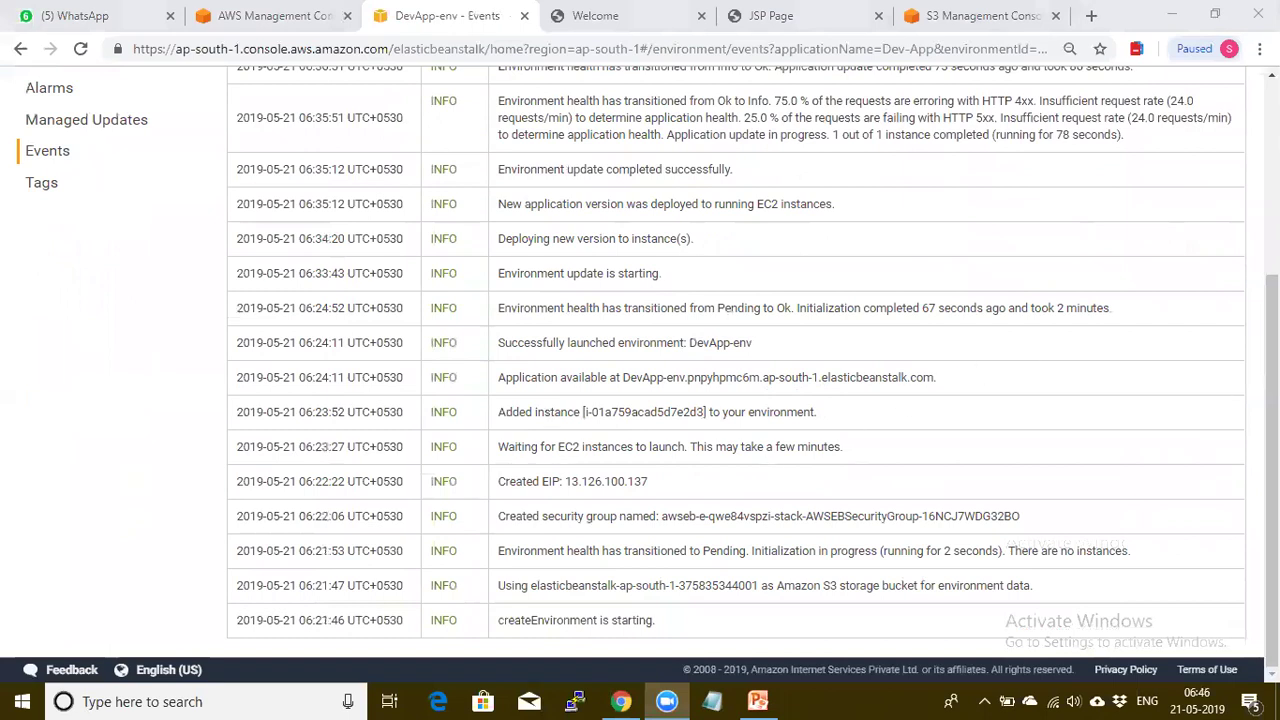
scroll(774, 482, up, 2)
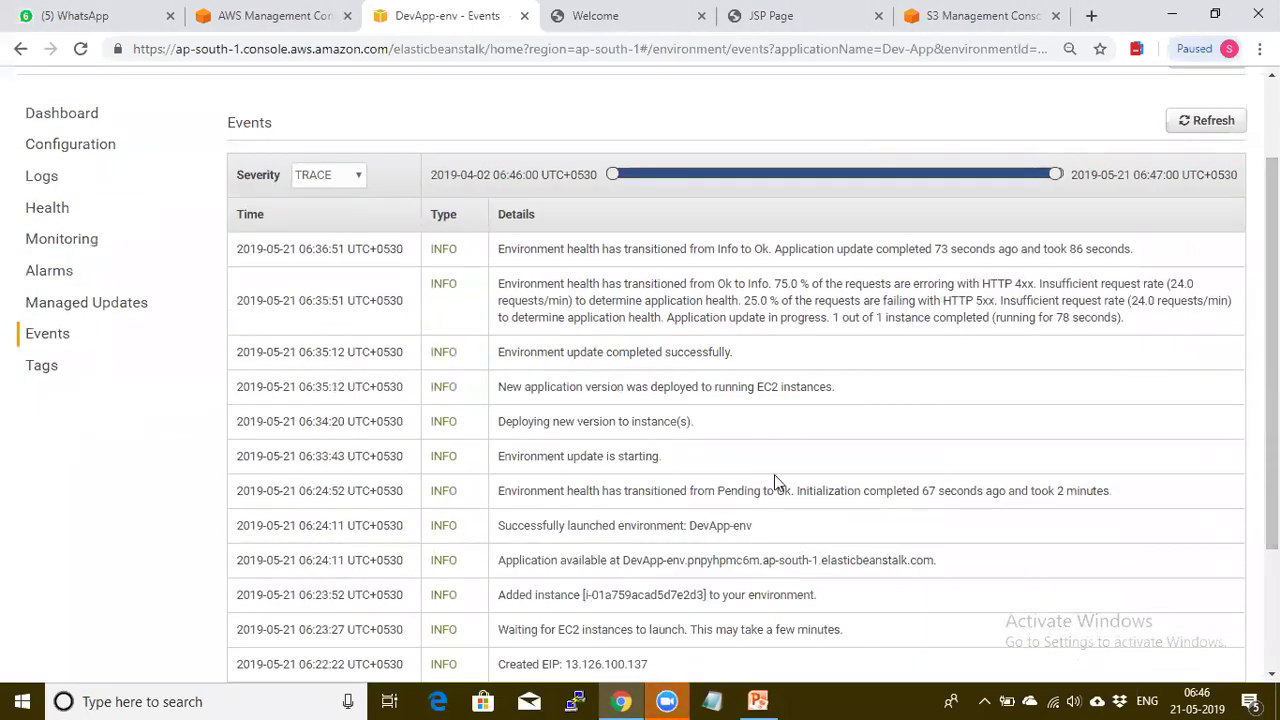
scroll(774, 474, up, 2)
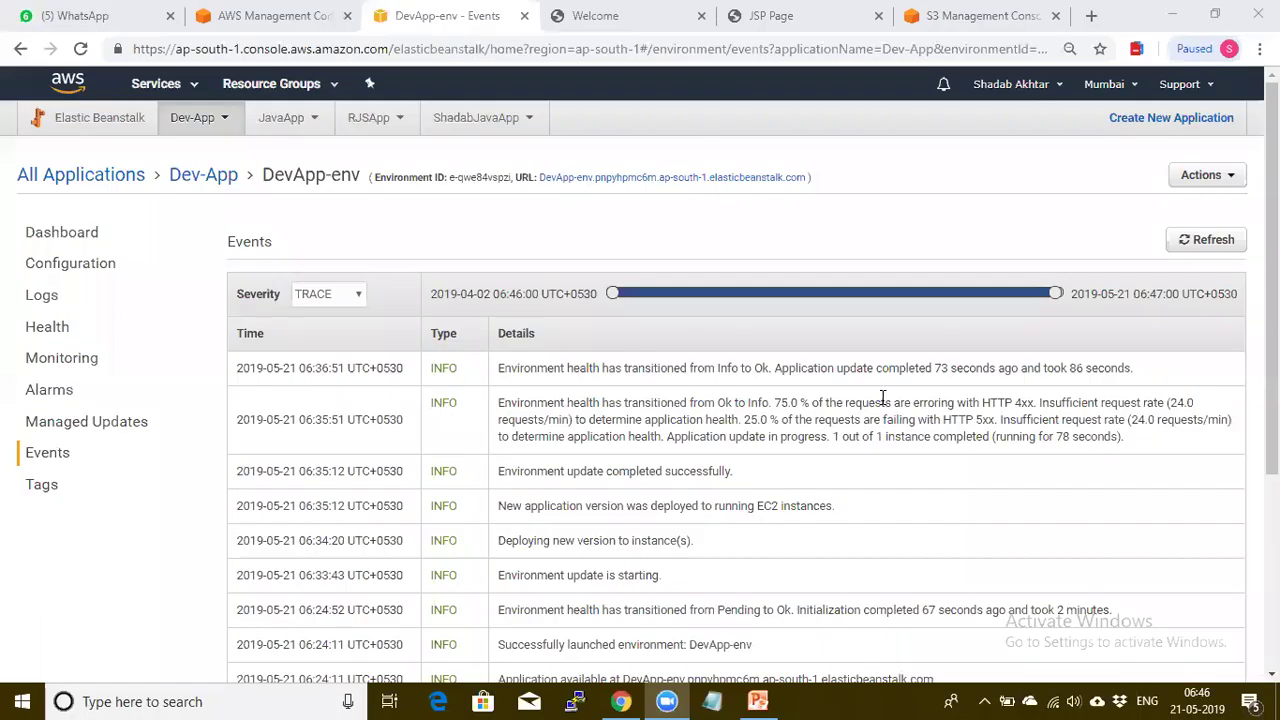
Choose Terminate Environment from the Actions menu for DevApp-env
click(1203, 178)
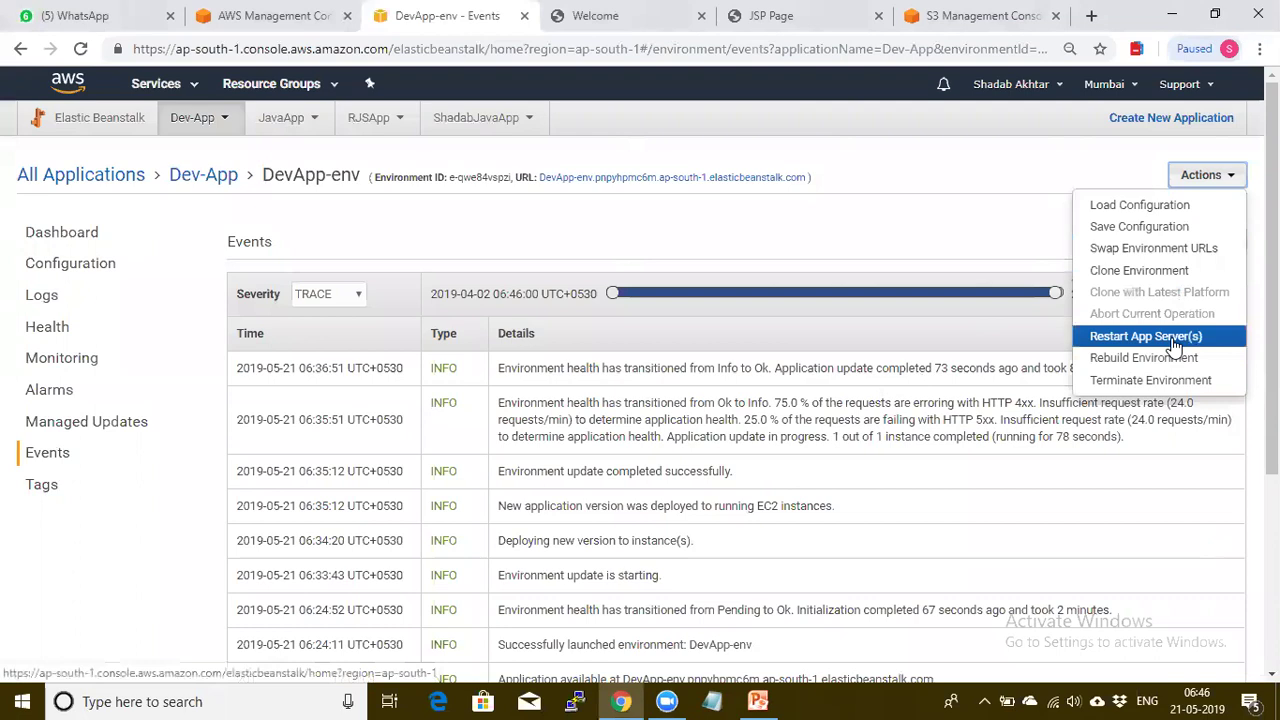
click(1137, 381)
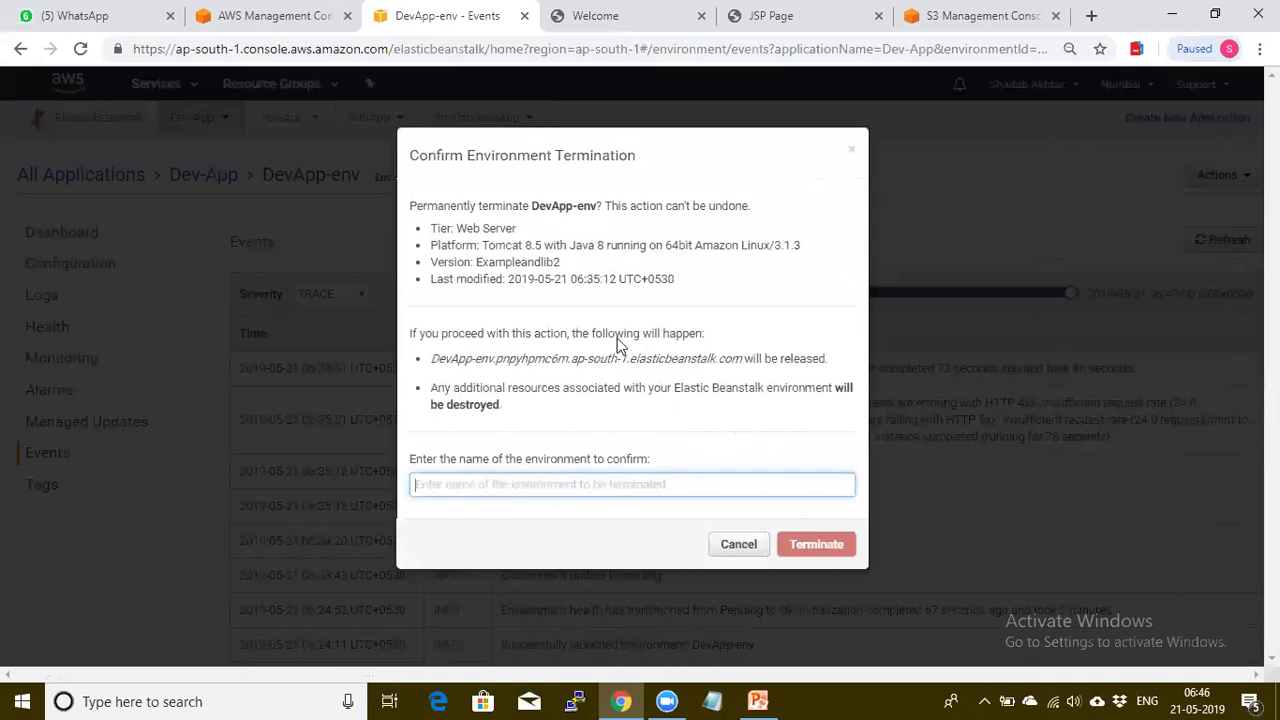
Copy DevApp-env from the warning text into the confirmation name field
double_click(557, 208)
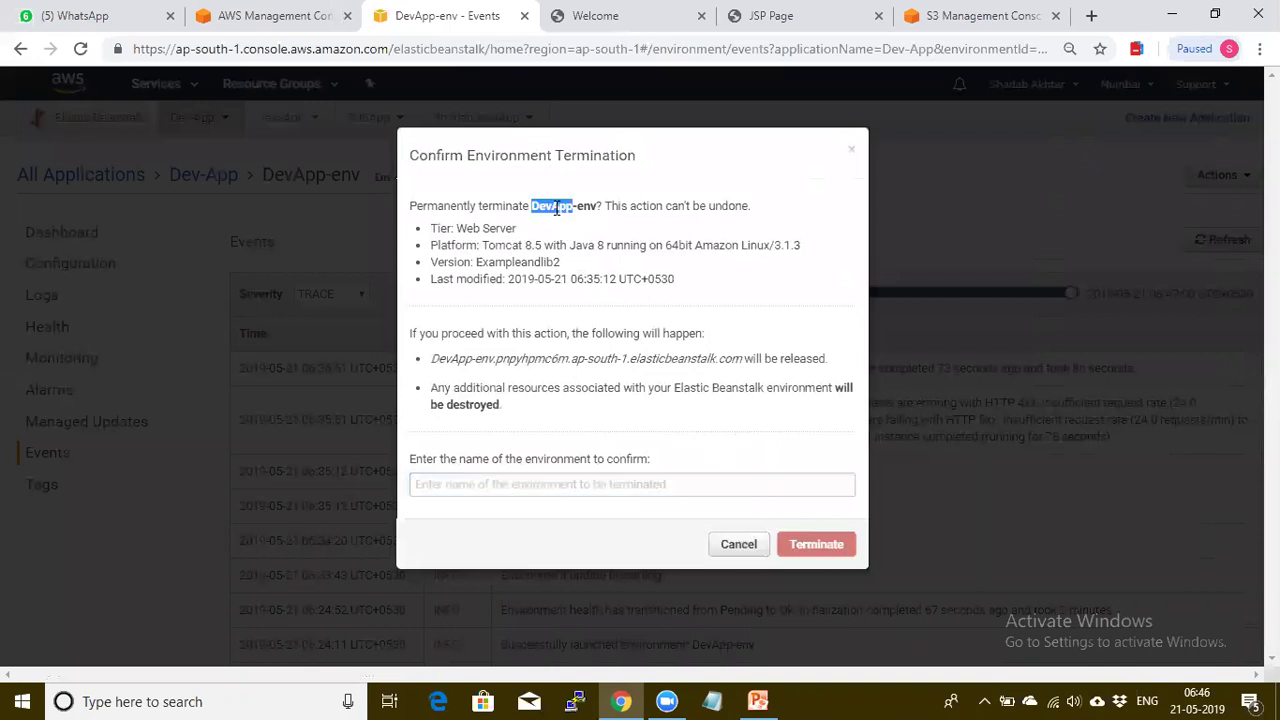
click(531, 206)
drag(531, 206, 598, 212)
key(ctrl+c)
click(522, 487)
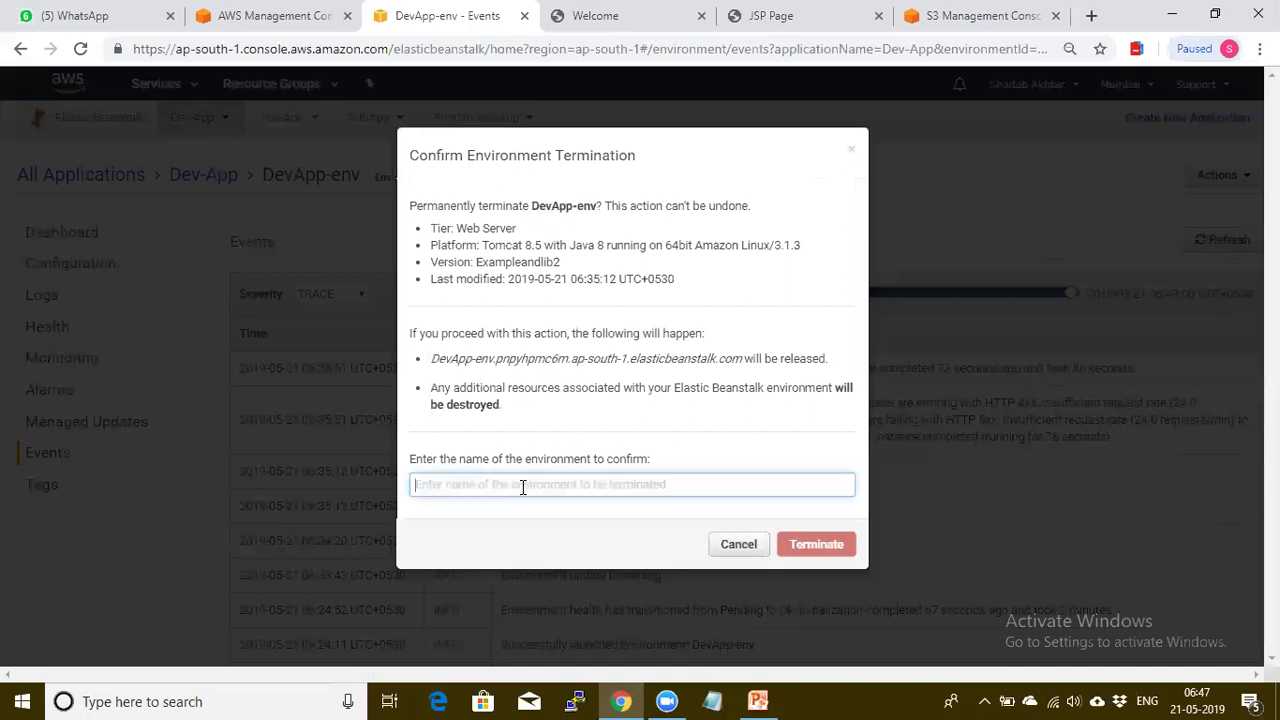
key(ctrl+v)
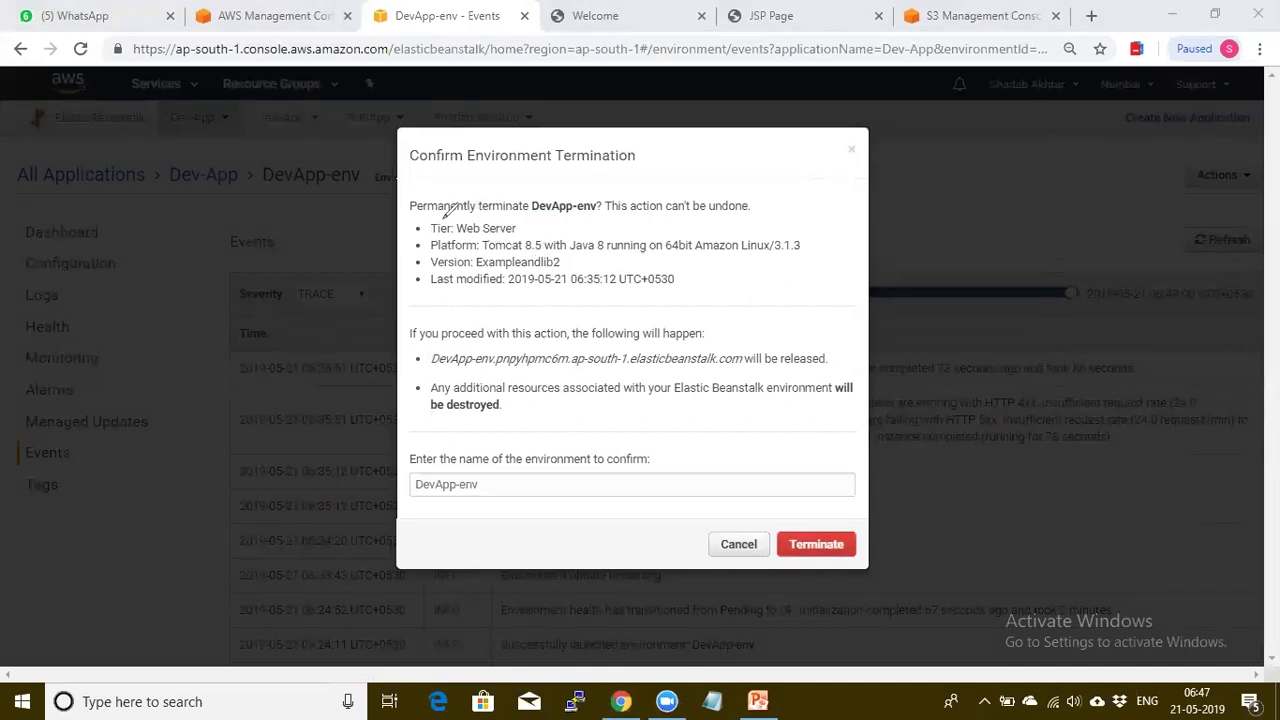
Annotate the warning: Permanently, Web Server tier, Tomcat 8.5, Exampleandlib2 version, last modified date
drag(440, 216, 452, 216)
drag(546, 214, 566, 214)
drag(753, 205, 776, 198)
drag(520, 231, 533, 223)
drag(513, 253, 541, 241)
drag(566, 259, 581, 255)
drag(511, 289, 533, 284)
Mark the URL-release and resource-destruction consequences, then confirm terminating DevApp-env
mouse_move(477, 344)
mouse_down()
mouse_move(511, 343)
mouse_move(477, 370)
mouse_move(620, 368)
mouse_up()
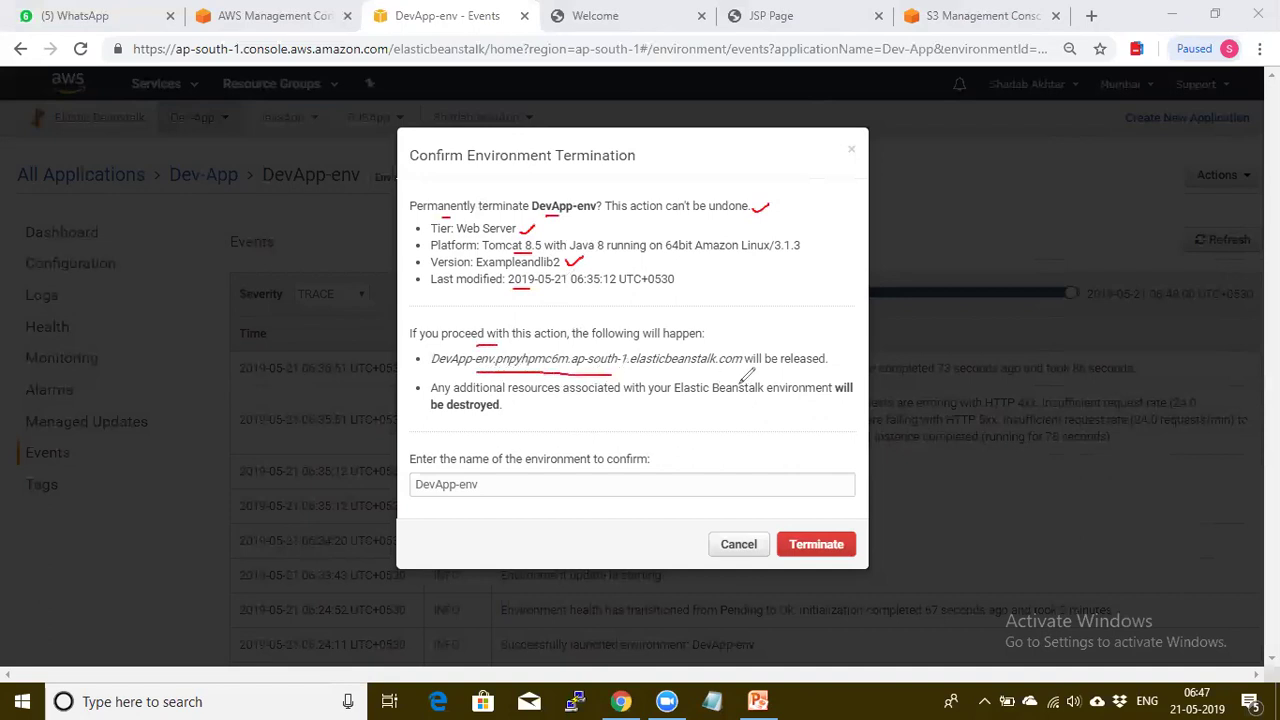
drag(806, 367, 822, 367)
drag(485, 415, 505, 412)
drag(654, 457, 671, 450)
drag(428, 497, 455, 495)
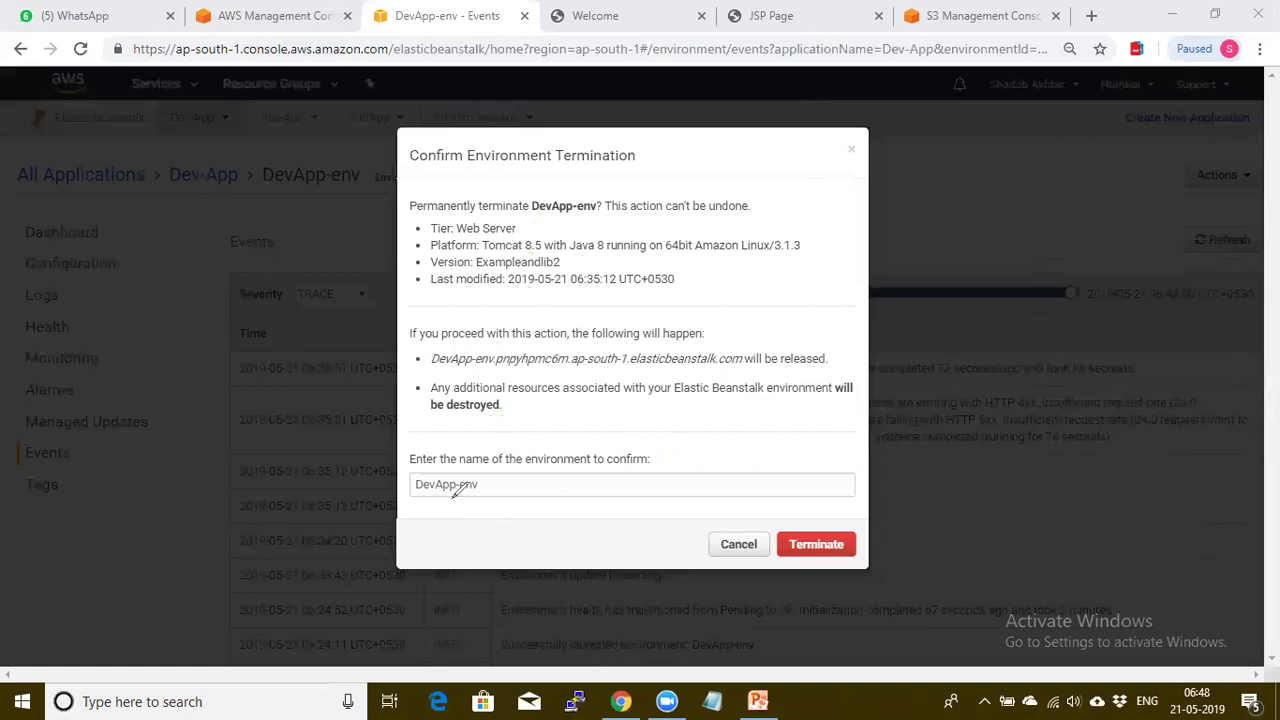
click(823, 551)
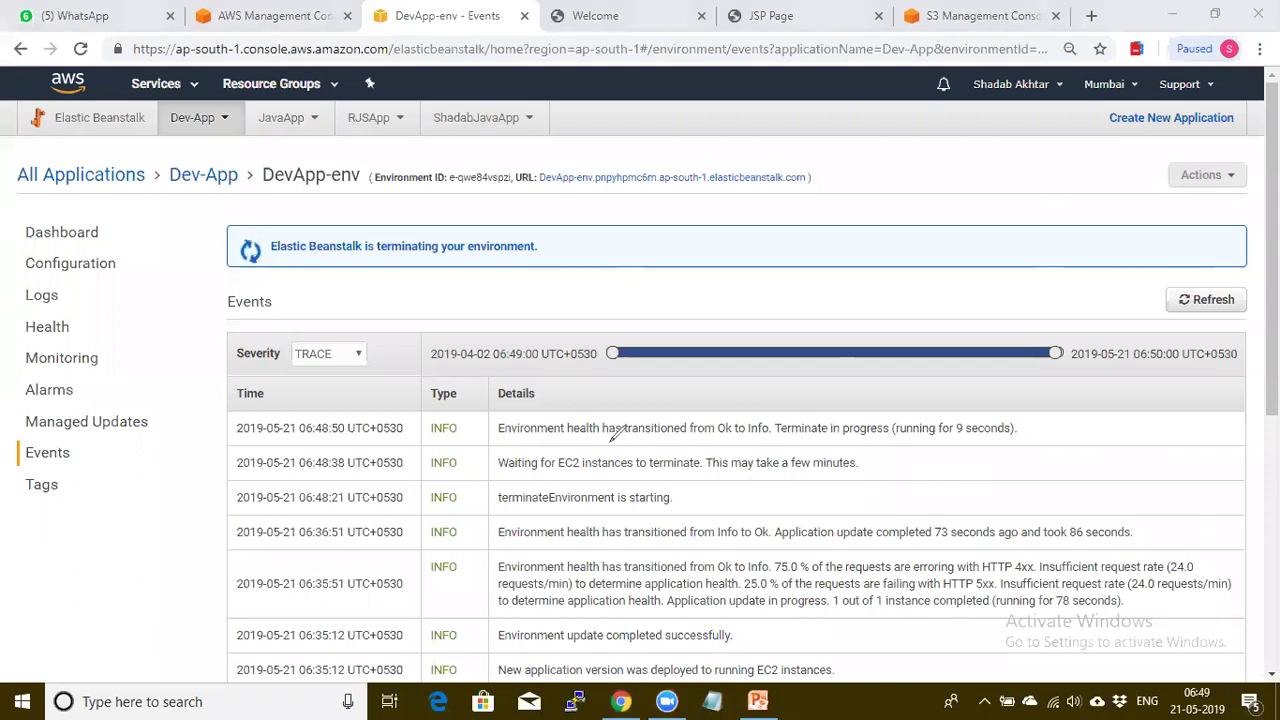
Underline the first termination-in-progress event while DevApp-env terminates
drag(605, 436, 893, 436)
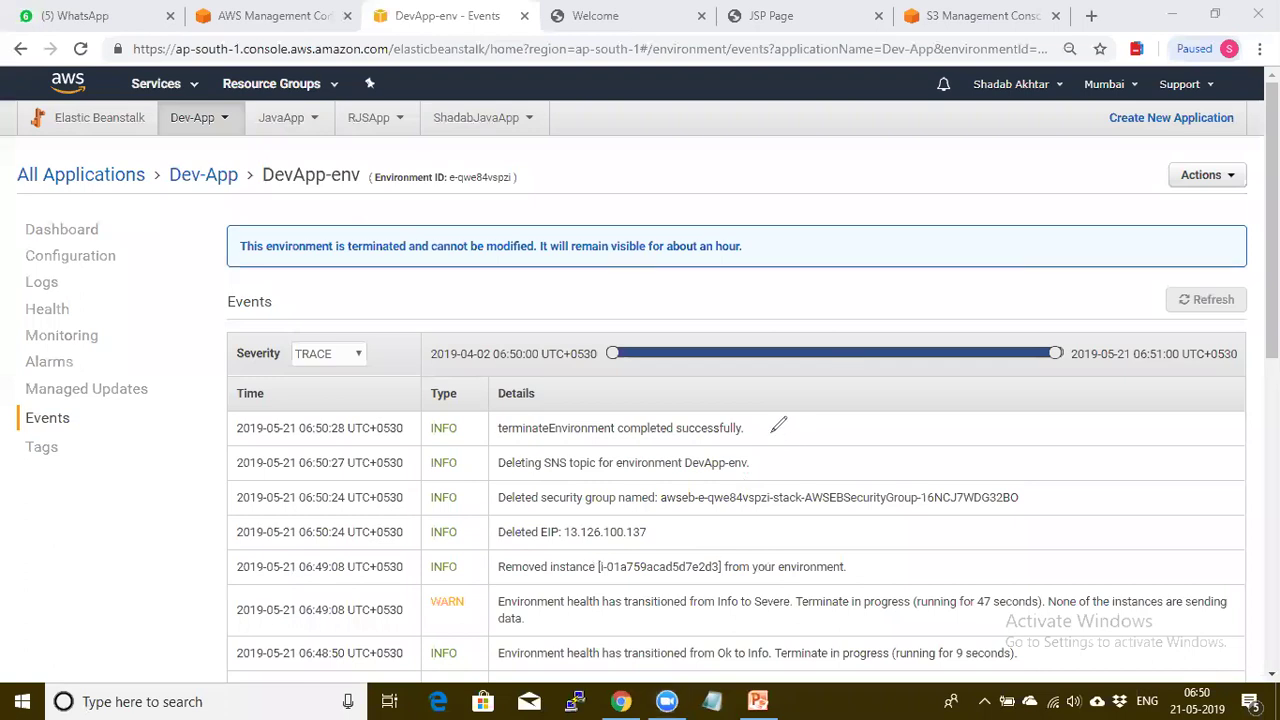
Tick the terminateEnvironment completed, deleted security group and Deleted EIP events
mouse_move(762, 432)
mouse_down()
mouse_move(778, 421)
mouse_move(784, 470)
mouse_move(798, 452)
mouse_up()
drag(1031, 494, 1052, 484)
drag(669, 528, 690, 521)
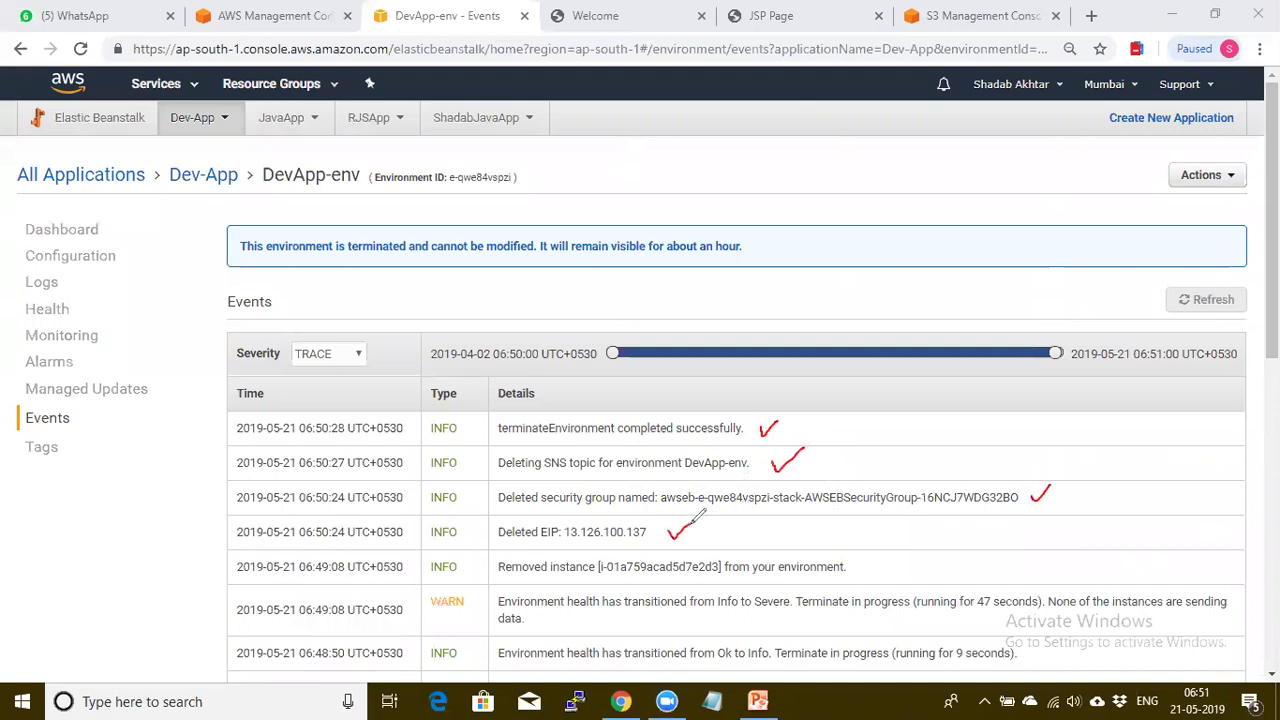
mouse_move(880, 565)
mouse_down()
mouse_move(890, 572)
mouse_move(905, 553)
mouse_up()
key(ctrl+z)
key(ctrl+z)
key(ctrl+z)
key(ctrl+z)
key(ctrl+z)
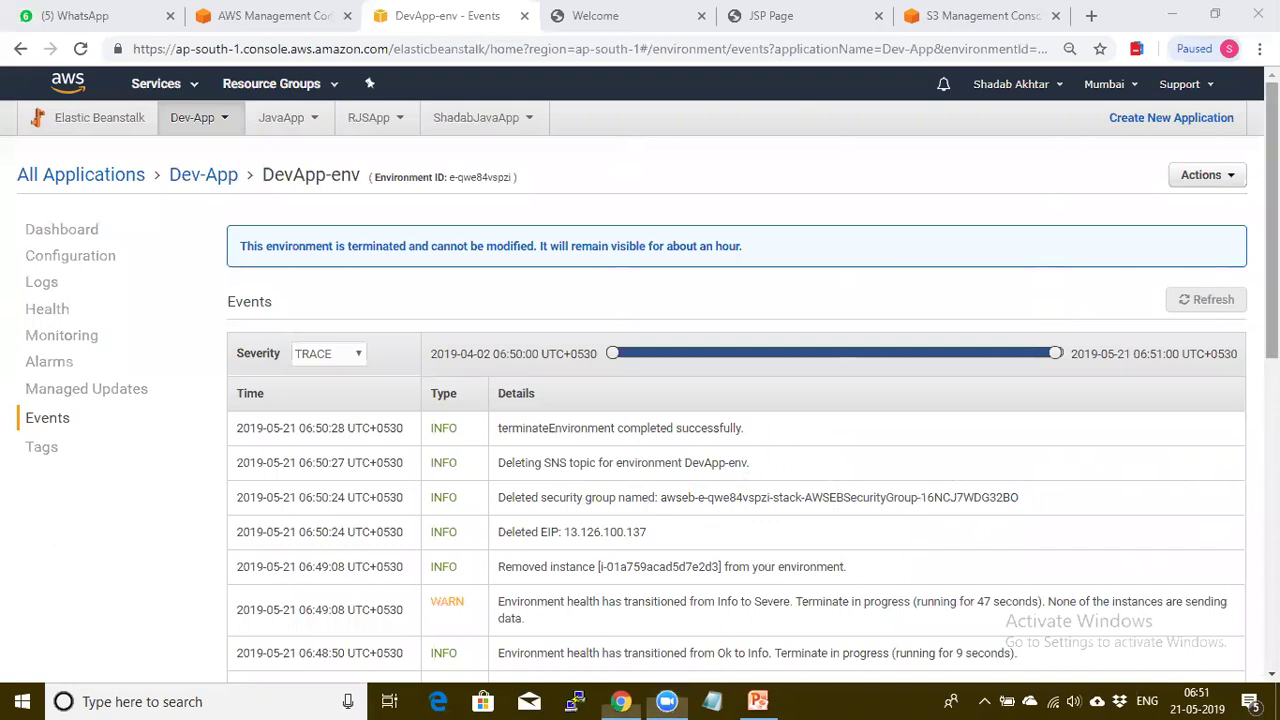
Scroll the remaining events, then tick AWS Elastic Beanstalk on the Summary slide
scroll(1272, 250, down, 2)
scroll(697, 362, down, 1)
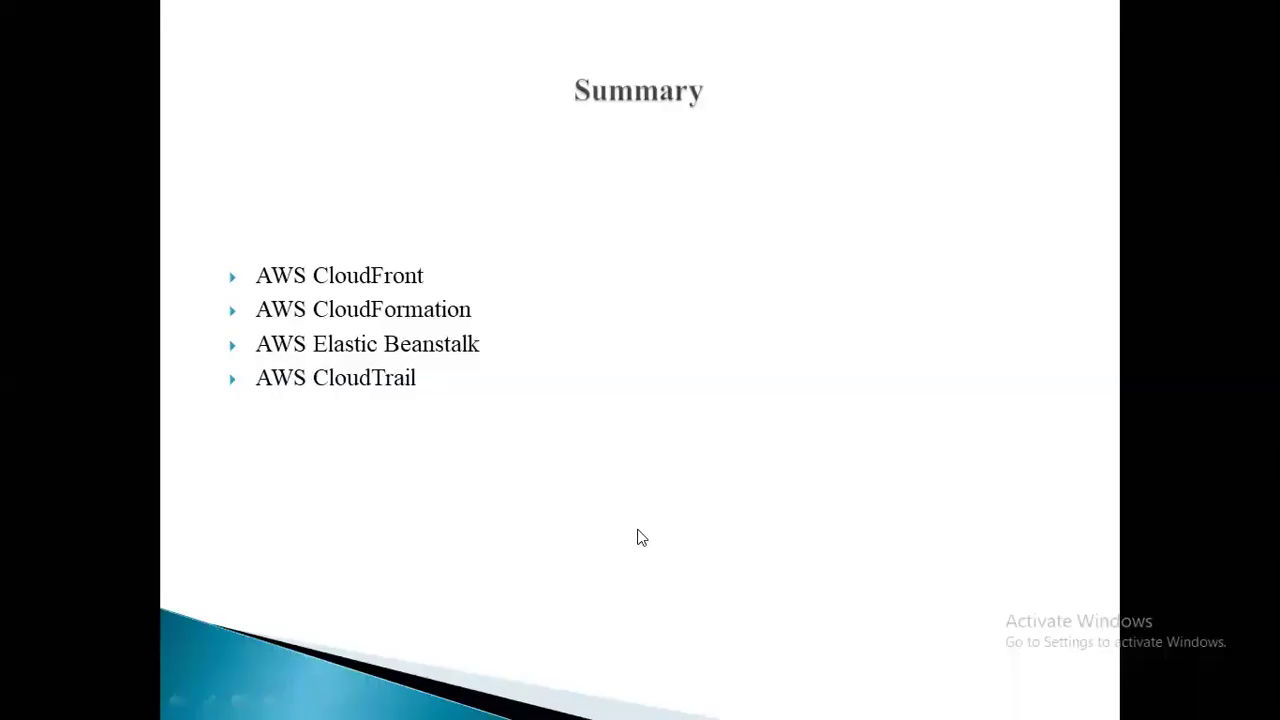
key(ctrl+p)
drag(491, 342, 512, 334)
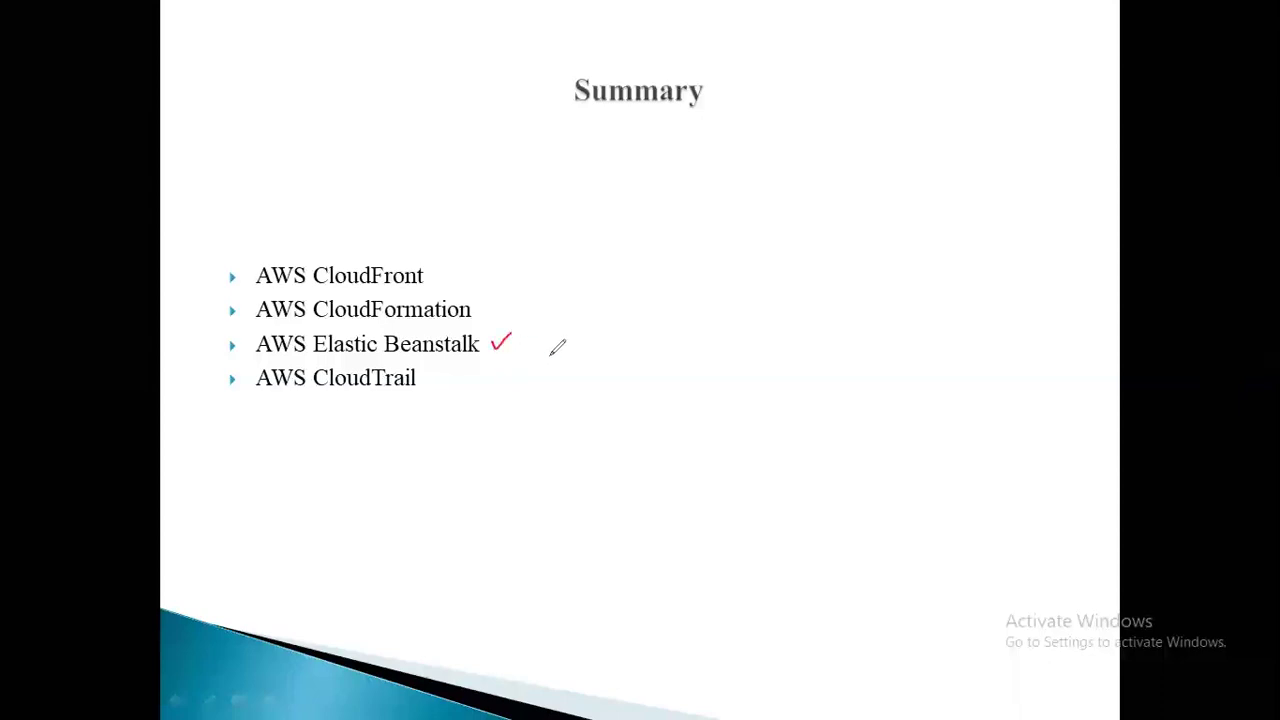